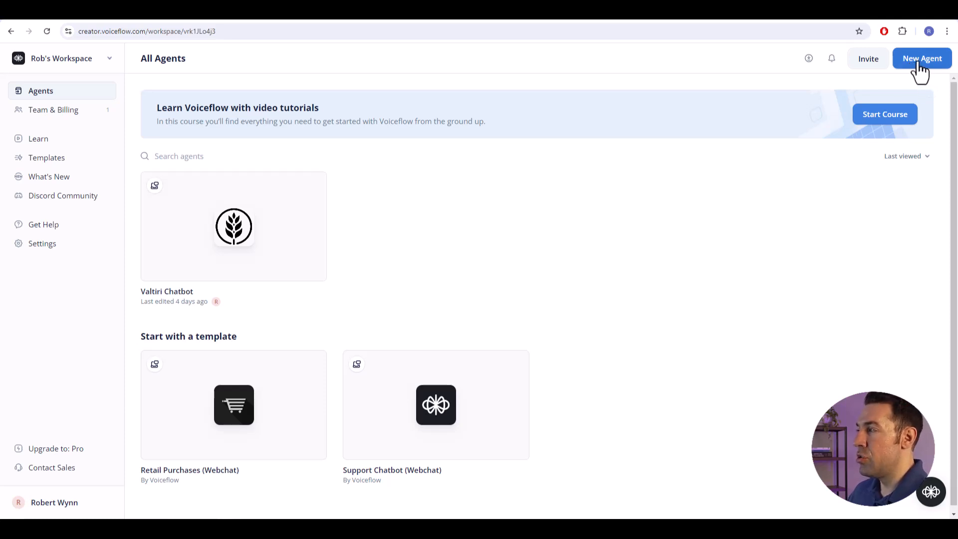
- Create a new agent named tutorial_agent with Chat modality and English (en-US) language, keeping the default workspace access
{"action": "left_click", "coordinate": [920, 62]}
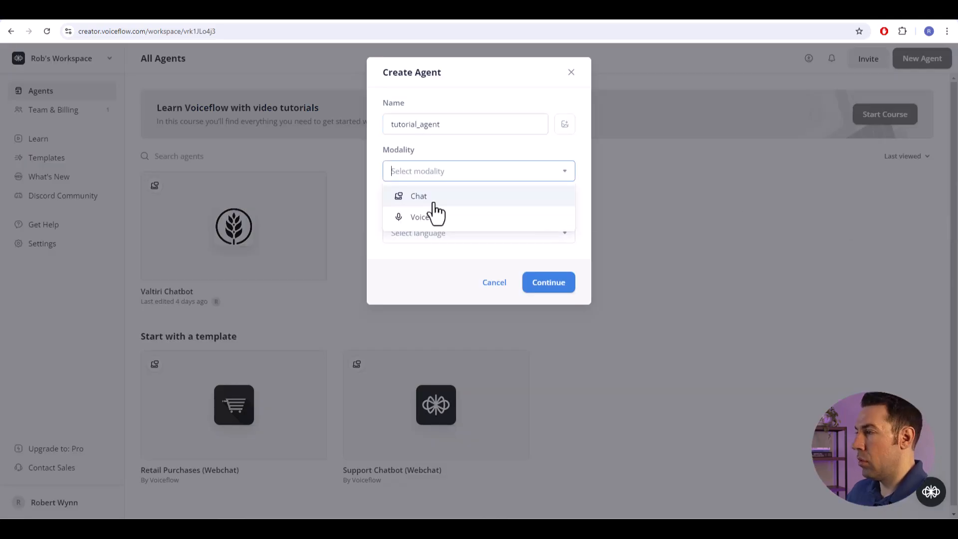
{"action": "left_click", "coordinate": [430, 201]}
{"action": "left_click", "coordinate": [444, 238]}
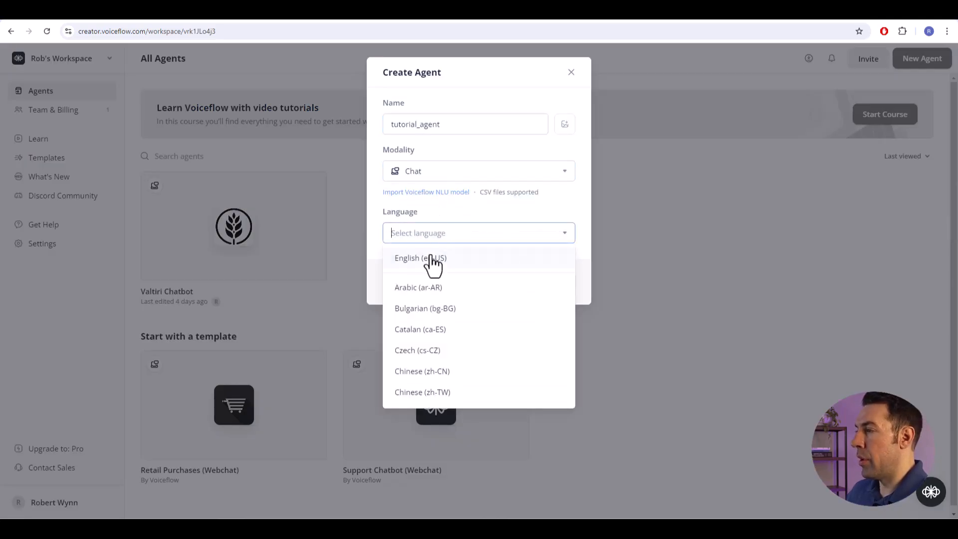
{"action": "left_click", "coordinate": [429, 258]}
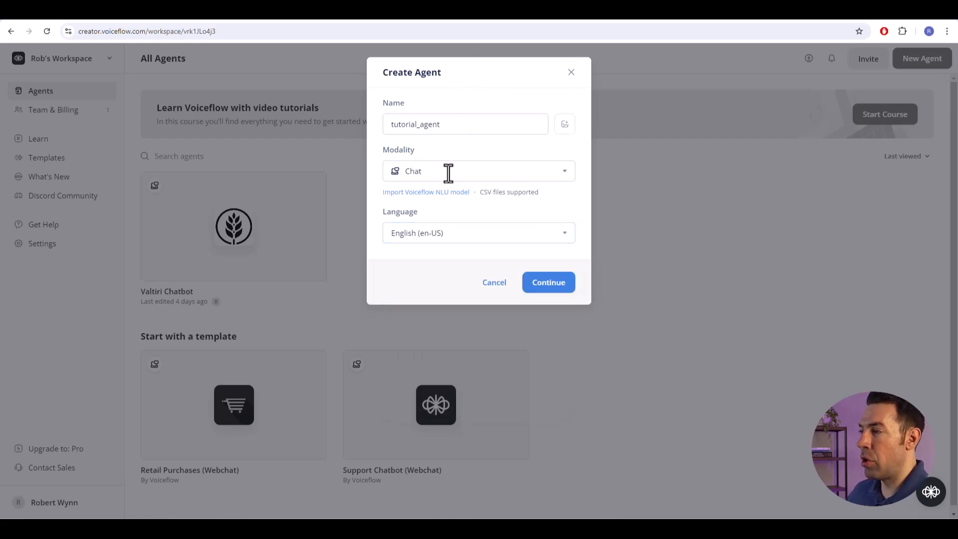
{"action": "left_click", "coordinate": [553, 295]}
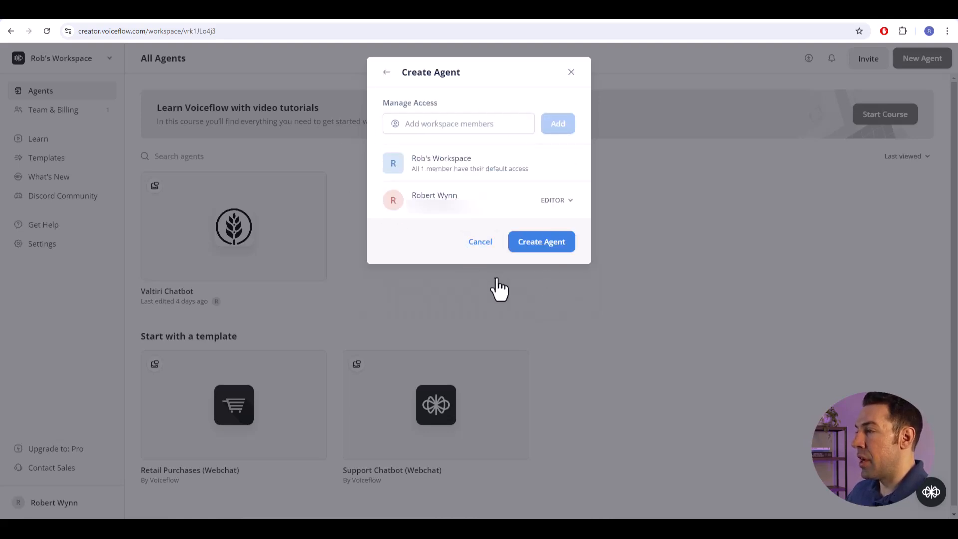
{"action": "left_click", "coordinate": [541, 244]}
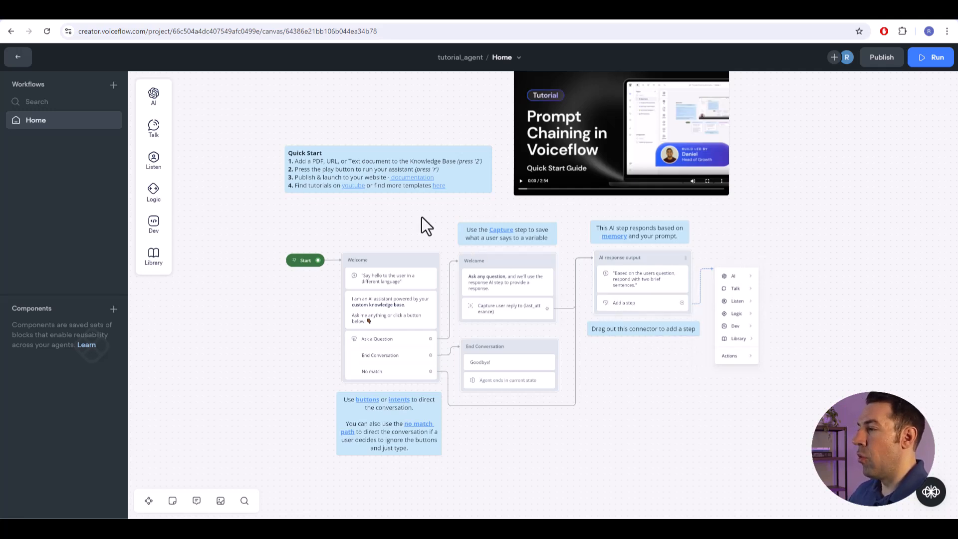
- Delete all the default template blocks and notes from the Home workflow canvas, leaving only the Start block
{"action": "scroll", "coordinate": [265, 244], "scroll_direction": "down", "scroll_amount": 1}
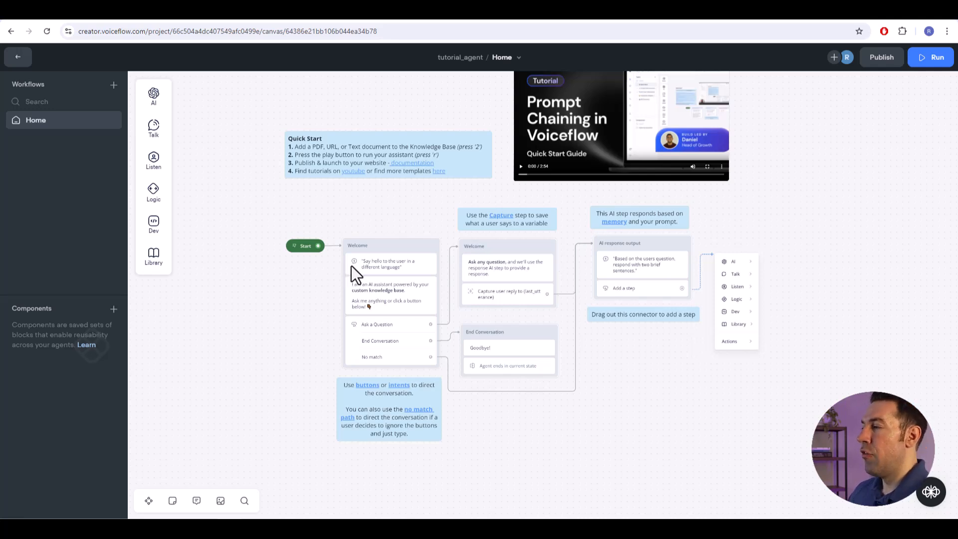
{"action": "left_click_drag", "start_coordinate": [847, 186], "coordinate": [848, 235]}
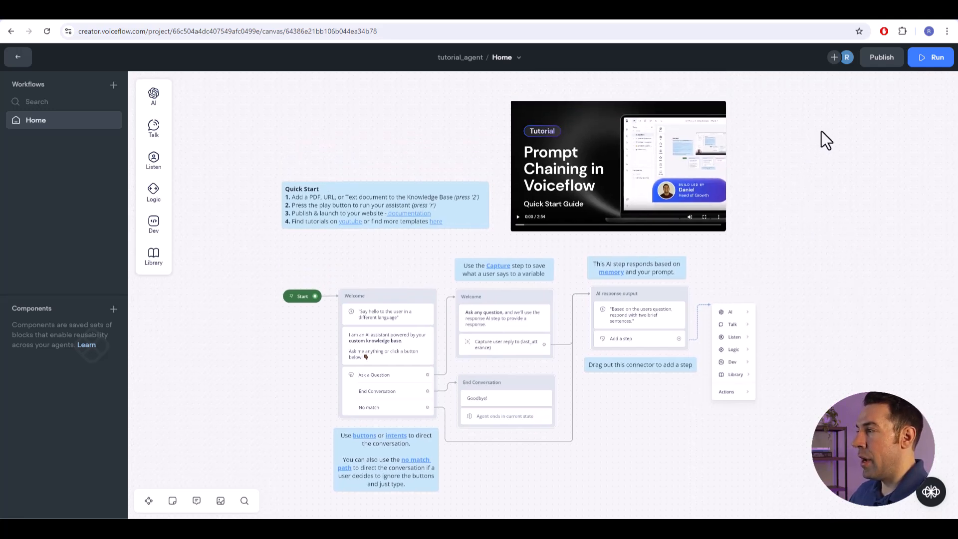
{"action": "left_click_drag", "start_coordinate": [816, 127], "coordinate": [318, 495]}
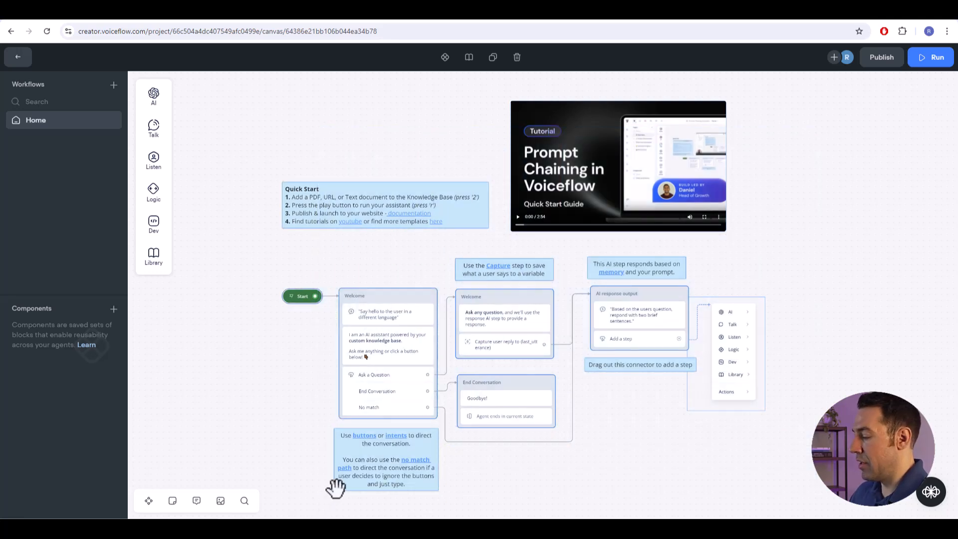
{"action": "key", "text": "Delete"}
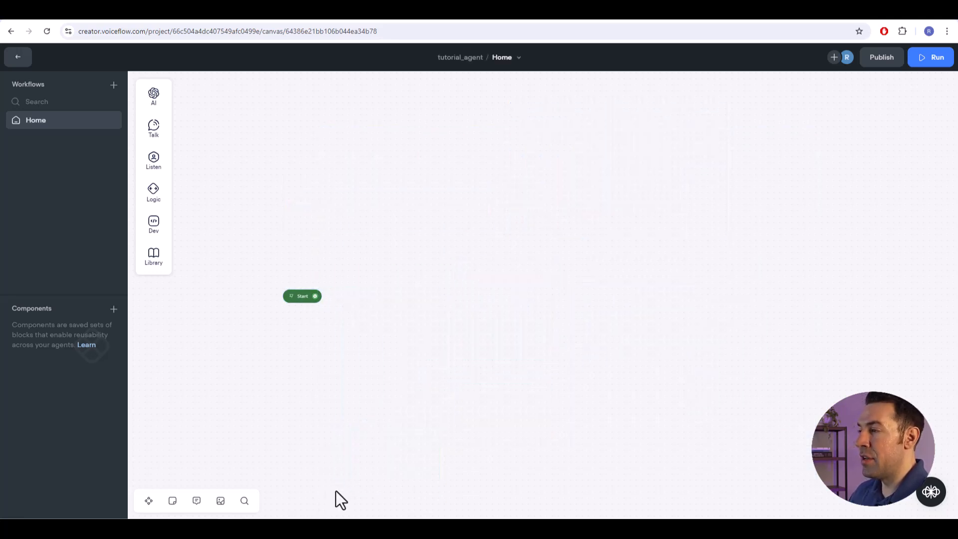
- Add a Message block beside the Start block with the text "Hello! Welcome to our website."
{"action": "left_click_drag", "start_coordinate": [472, 384], "coordinate": [523, 378]}
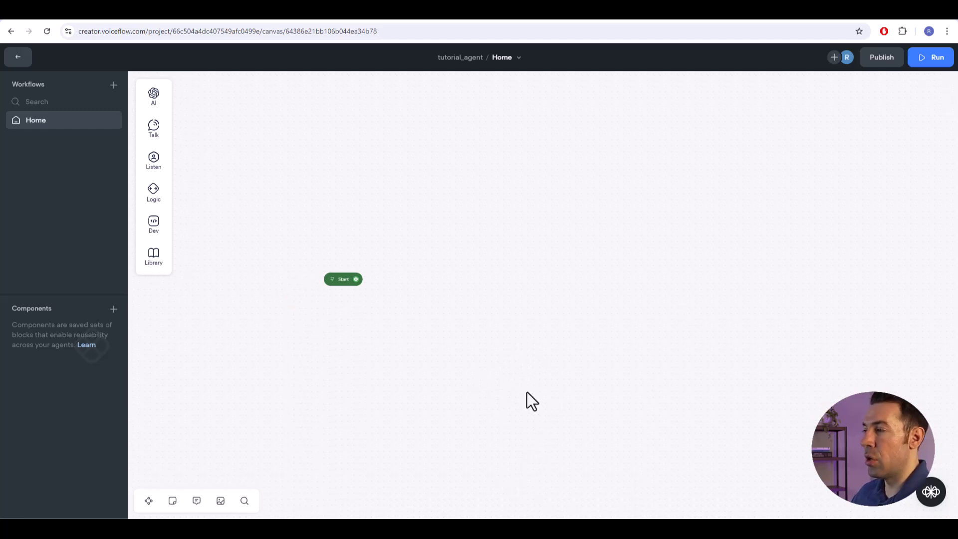
{"action": "scroll", "coordinate": [524, 328], "scroll_direction": "up", "scroll_amount": 2}
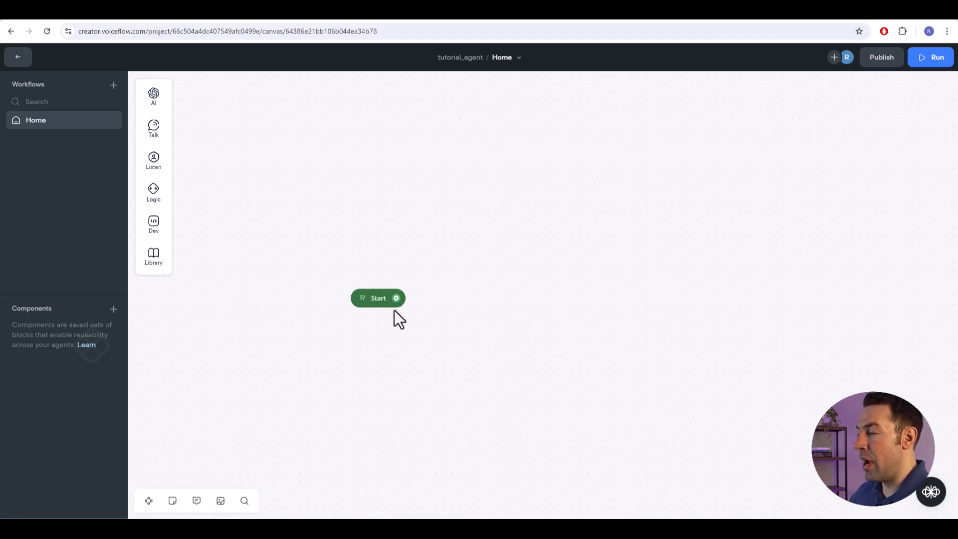
{"action": "left_click_drag", "start_coordinate": [401, 296], "coordinate": [492, 208]}
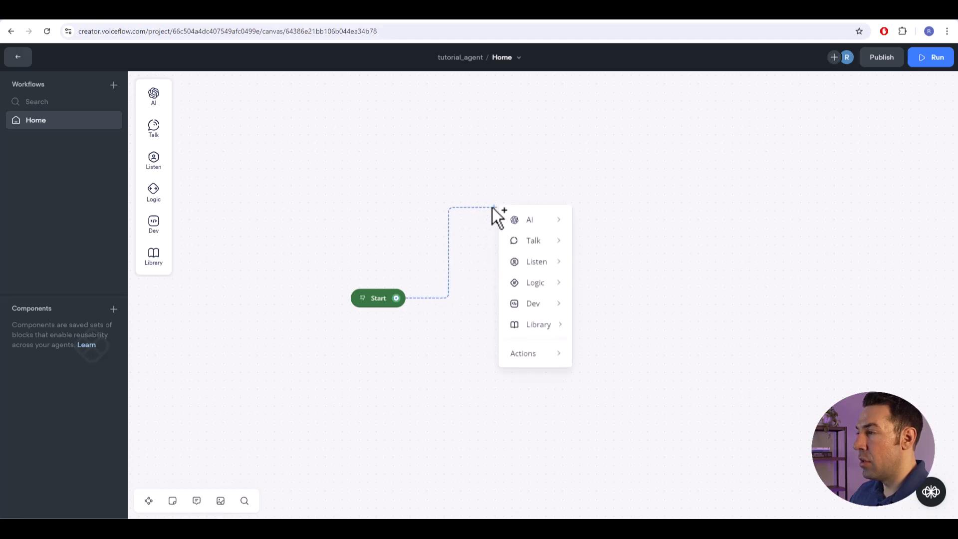
{"action": "left_click", "coordinate": [487, 208]}
{"action": "mouse_move", "coordinate": [150, 128]}
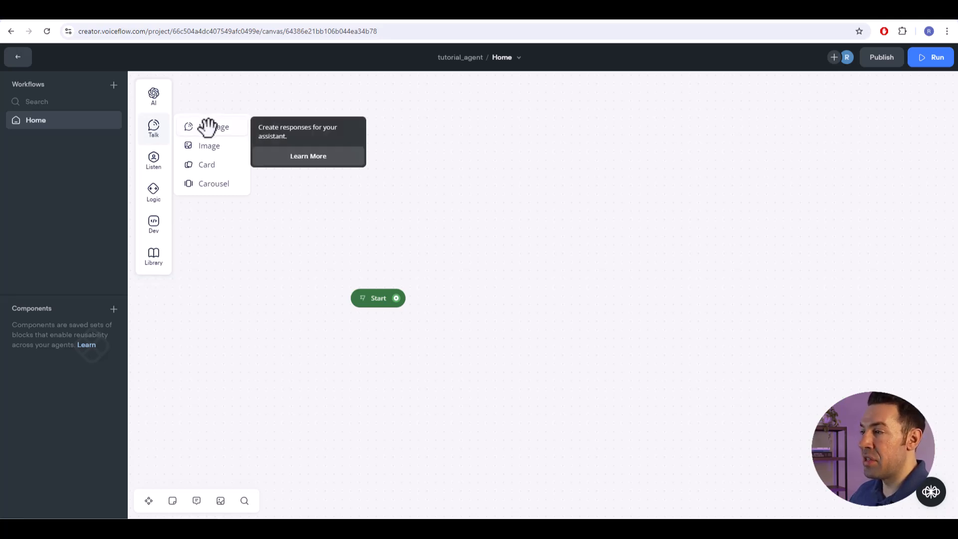
{"action": "left_click_drag", "start_coordinate": [208, 127], "coordinate": [509, 247]}
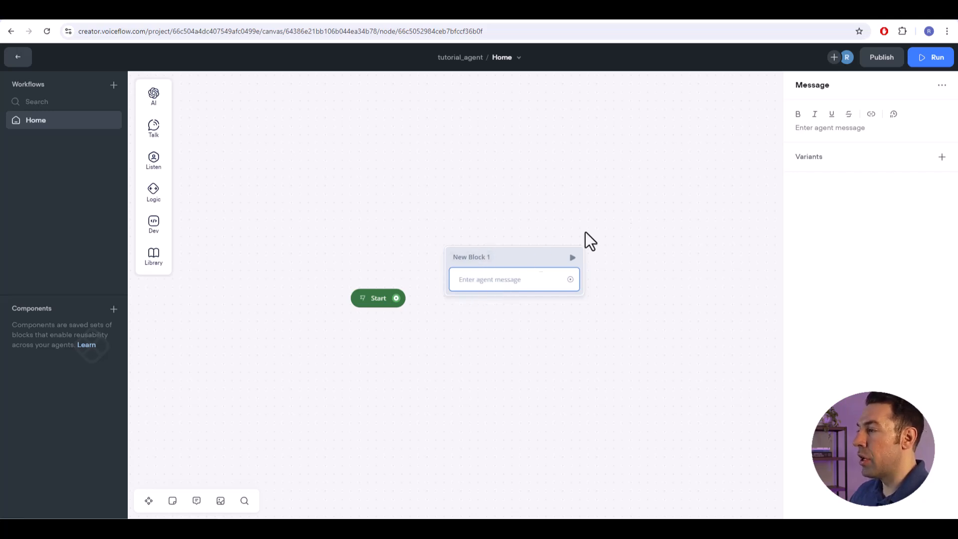
{"action": "left_click", "coordinate": [828, 131]}
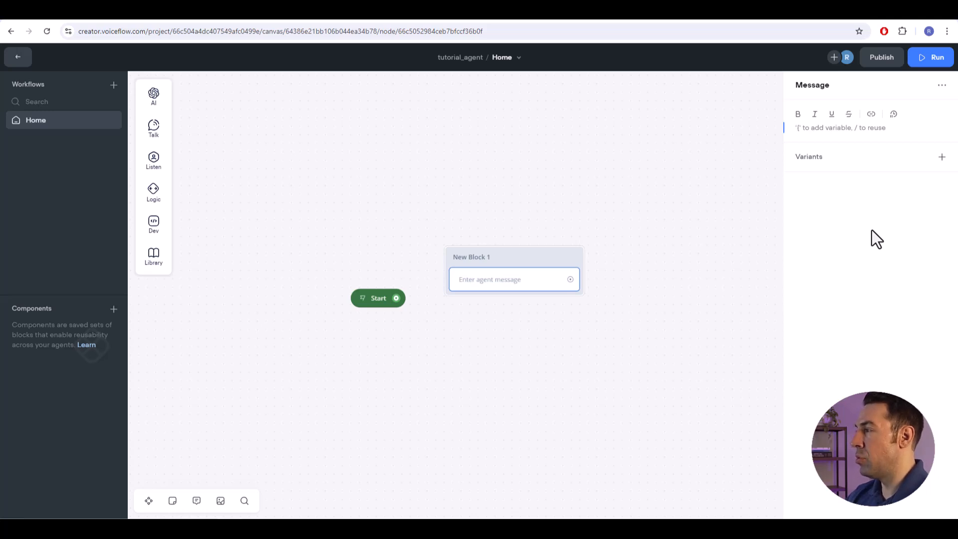
{"action": "type", "text": "Hello! Welcome to our website."}
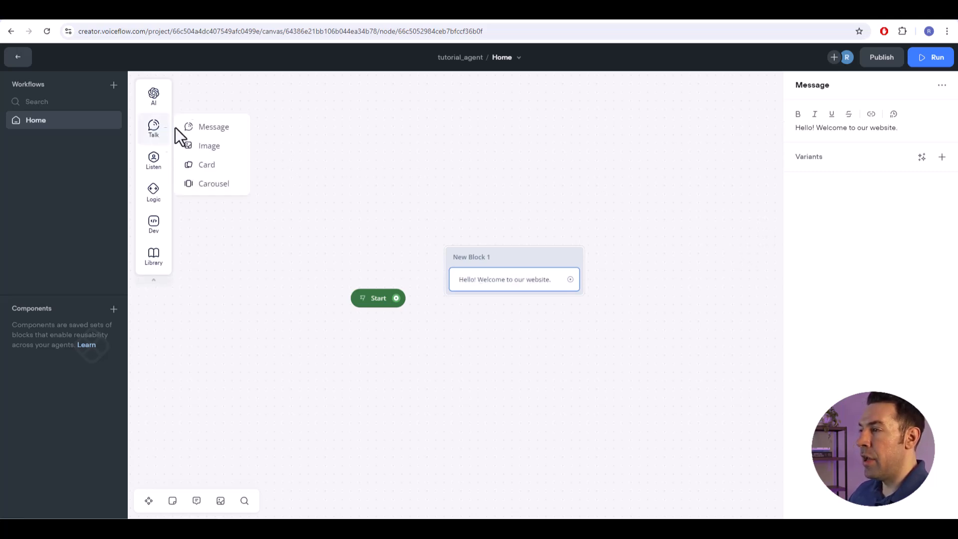
- Add a second message reading "What can I help you with?" below the welcome message in the same block
{"action": "left_click_drag", "start_coordinate": [219, 128], "coordinate": [495, 310]}
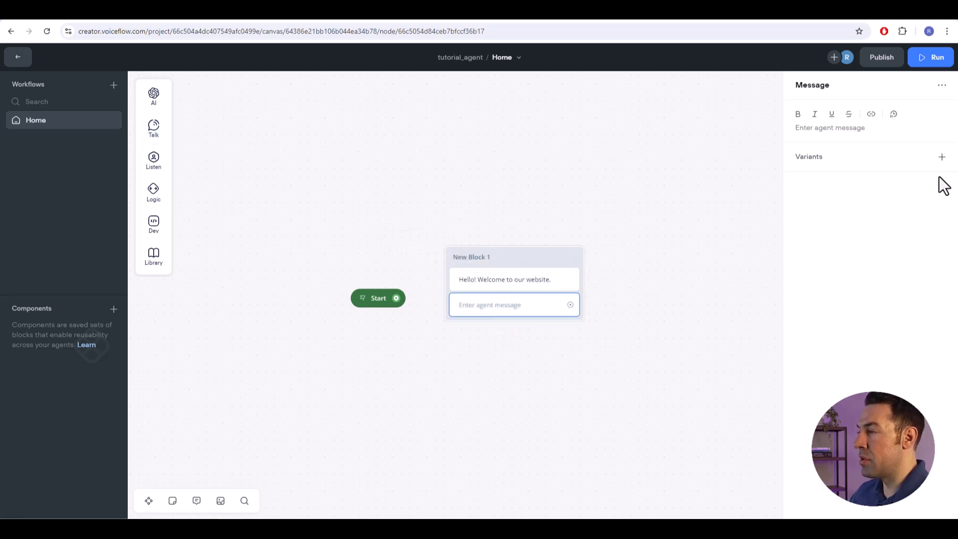
{"action": "type", "text": "W"}
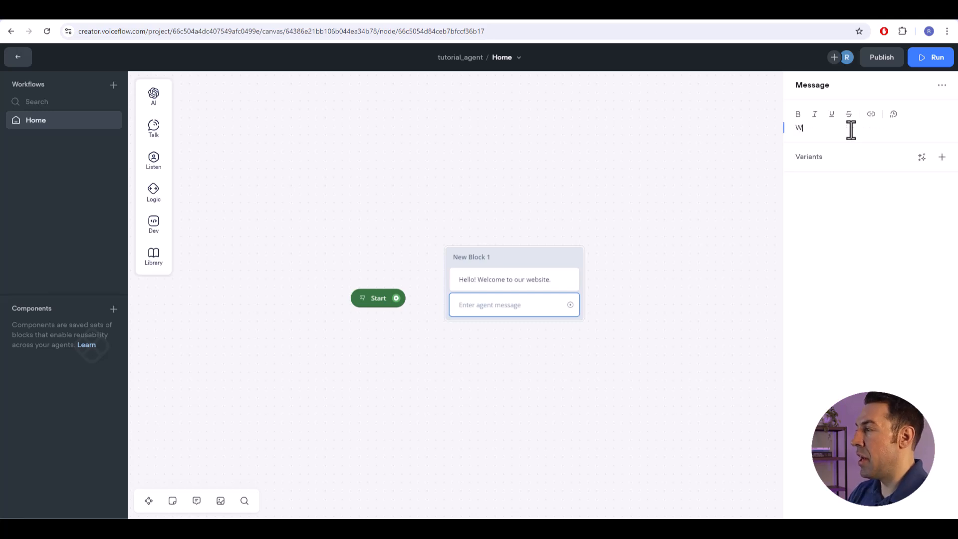
{"action": "type", "text": "hat can I help you with"}
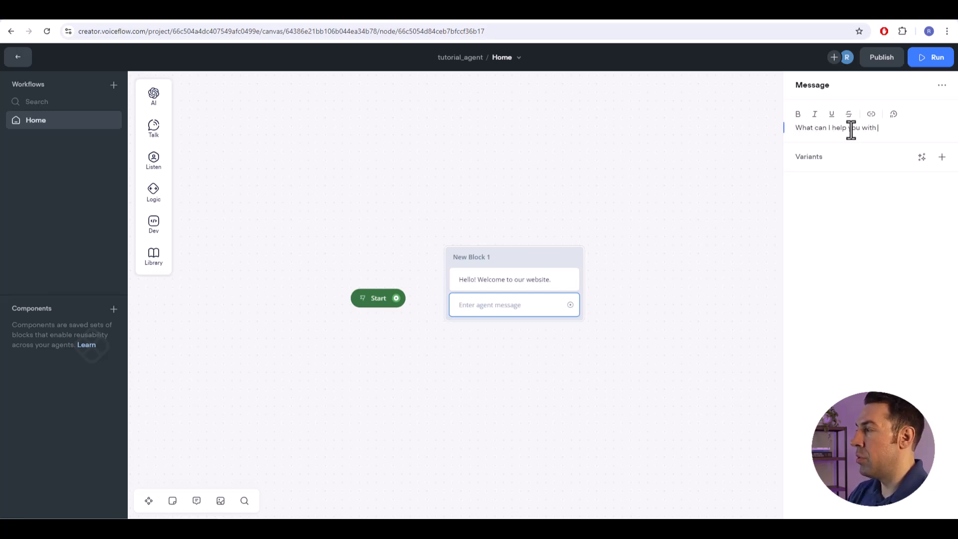
{"action": "type", "text": "?"}
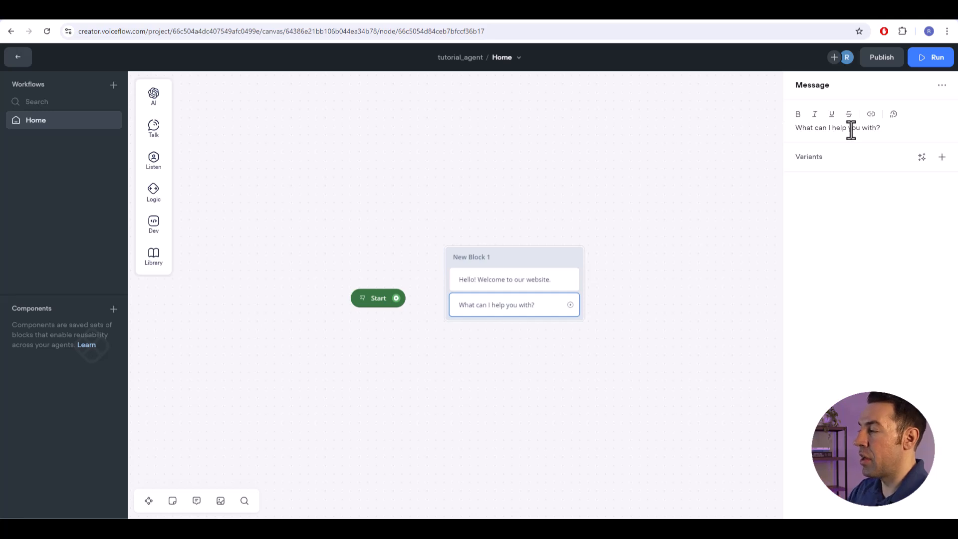
- Connect the Start block to New Block 1 and test-run the flow from Start, returning to the canvas
{"action": "left_click", "coordinate": [400, 299]}
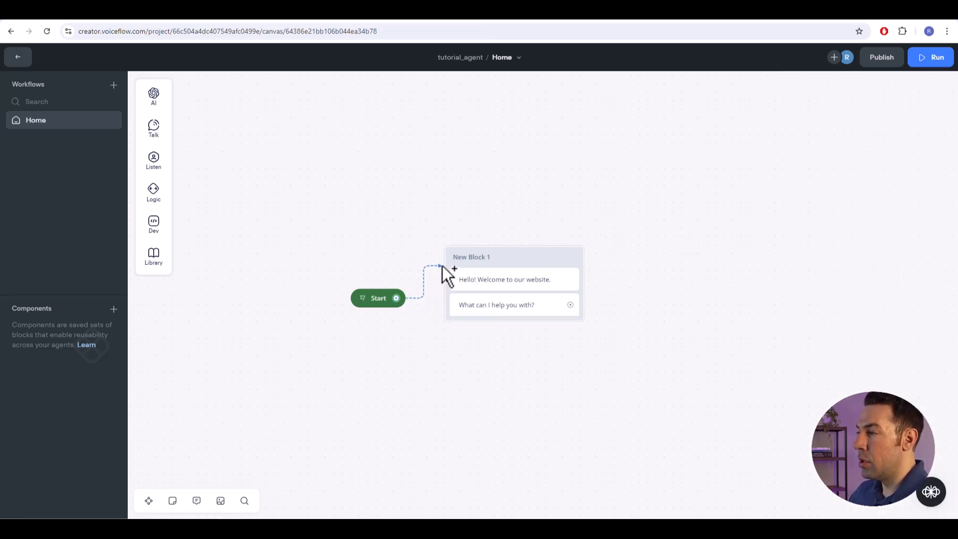
{"action": "left_click_drag", "start_coordinate": [442, 265], "coordinate": [443, 266]}
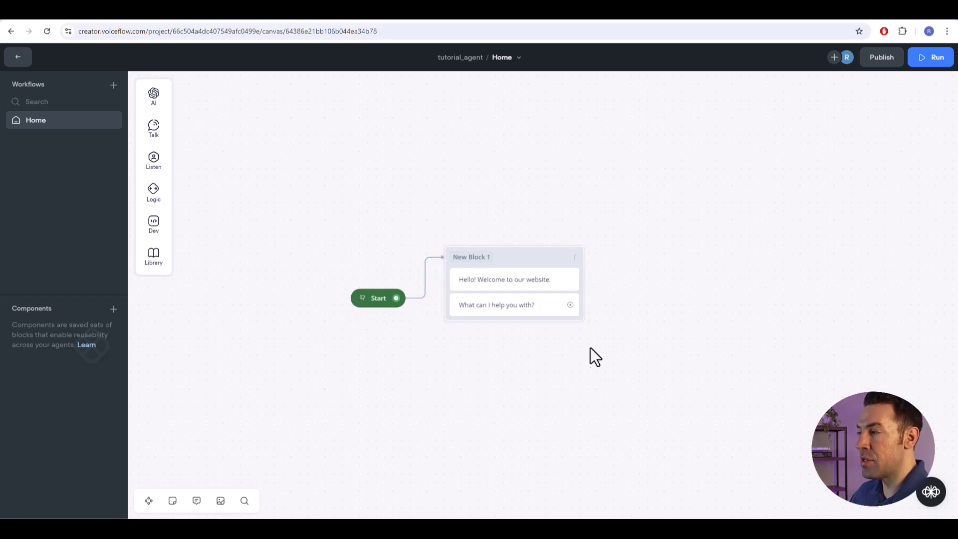
{"action": "left_click", "coordinate": [363, 299]}
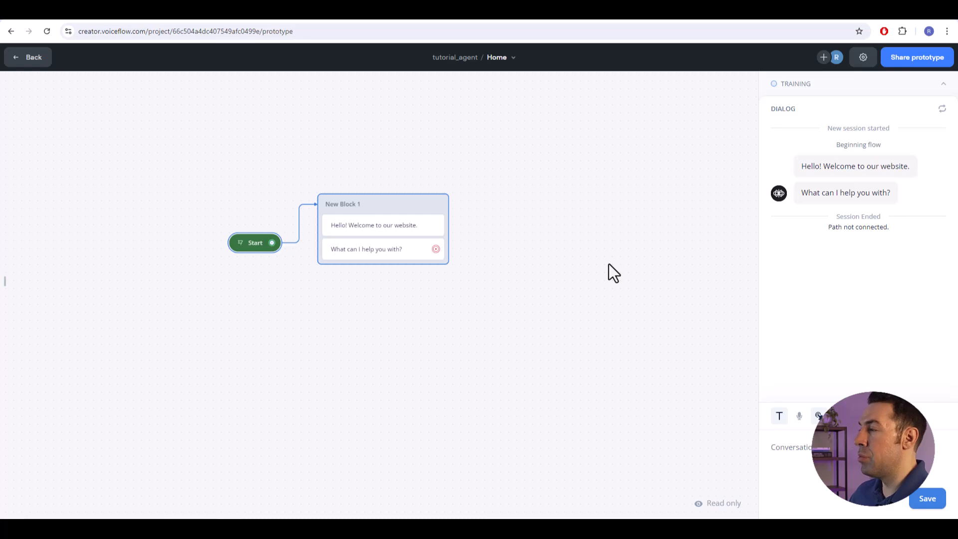
{"action": "key", "text": "Escape"}
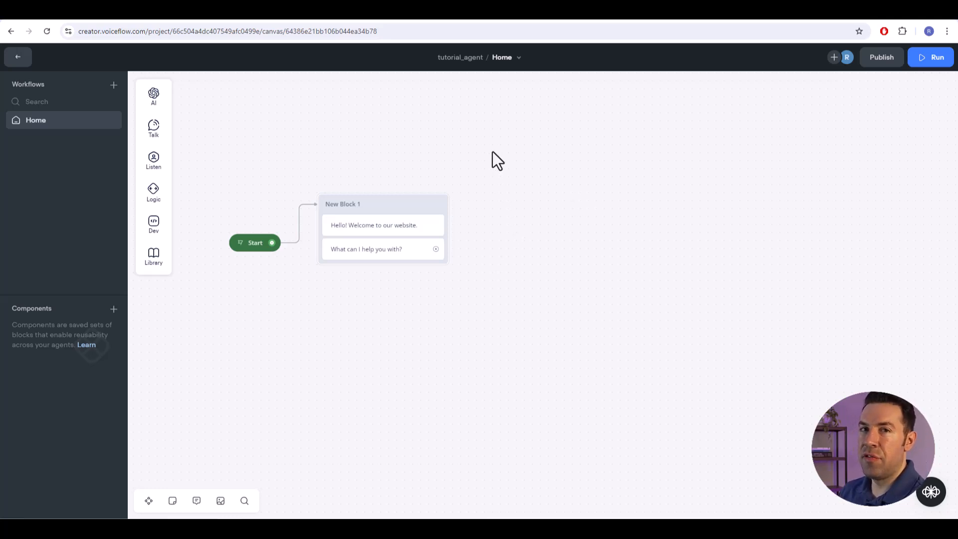
- Add a Choice step below the "What can I help you with?" message in New Block 1
{"action": "mouse_move", "coordinate": [146, 156]}
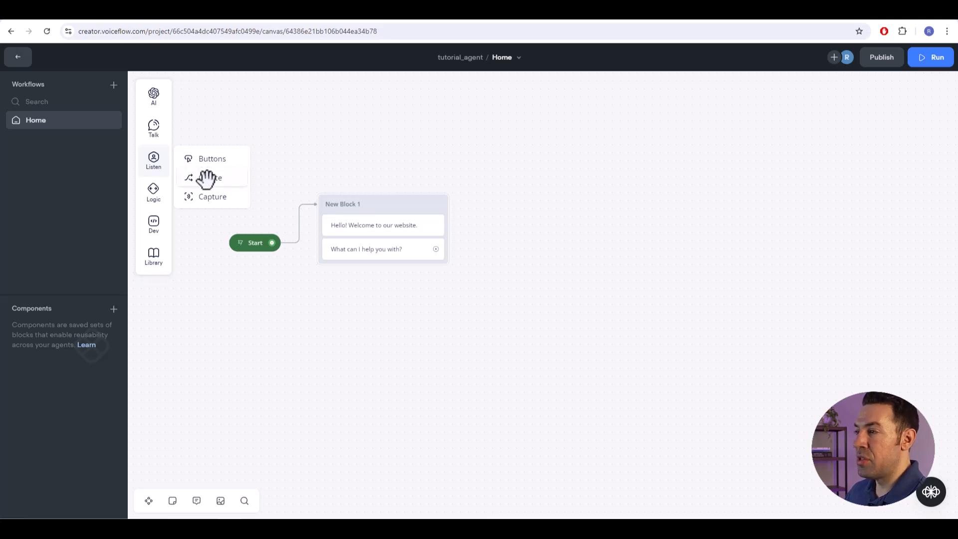
{"action": "left_click_drag", "start_coordinate": [207, 178], "coordinate": [369, 277]}
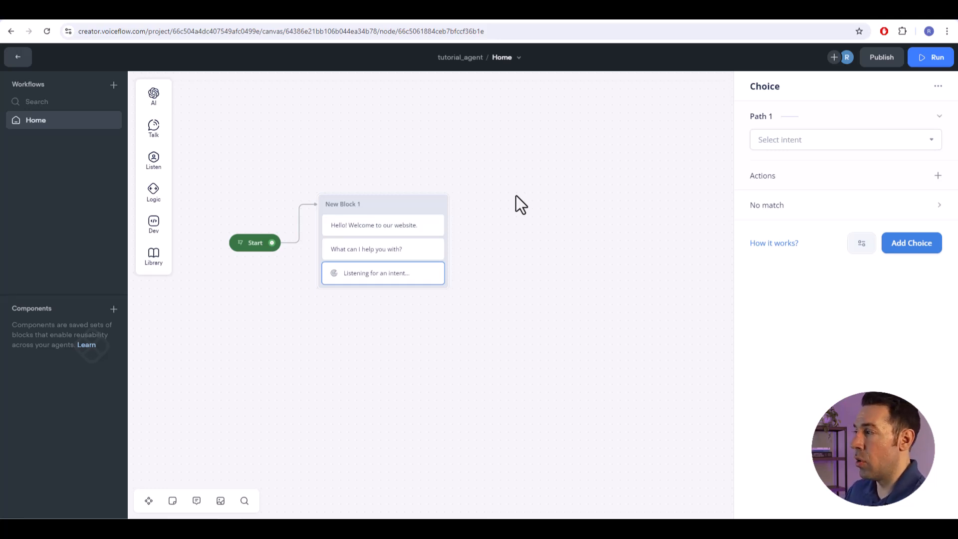
- Test-run the agent from Start with the replies "I need tech support" and "Billing", then return to the canvas
{"action": "left_click", "coordinate": [241, 247]}
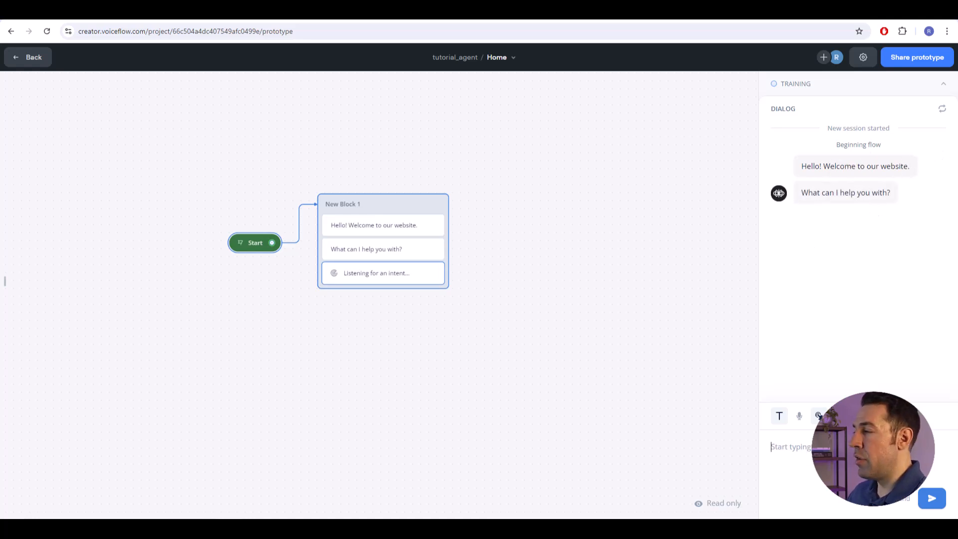
{"action": "type", "text": "i need"}
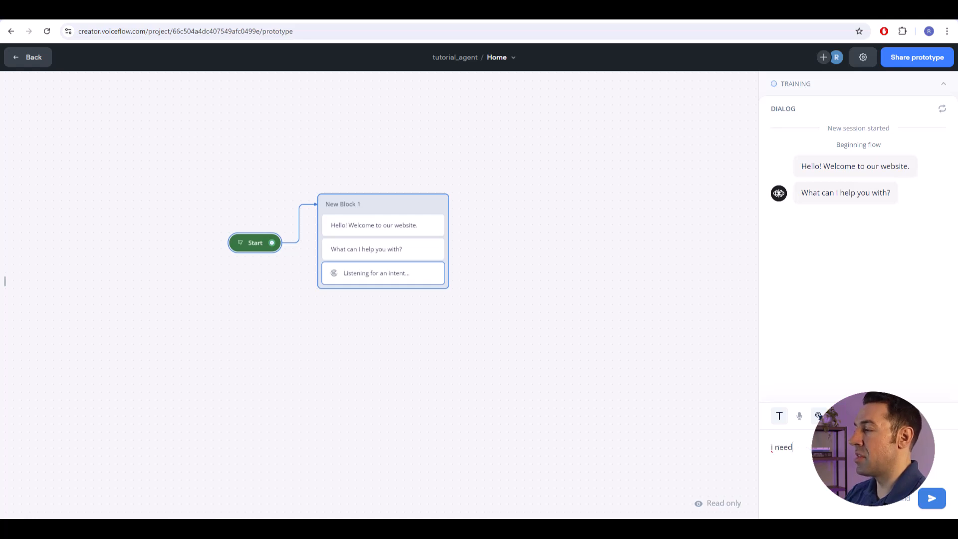
{"action": "type", "text": " tech support"}
{"action": "key", "text": "Return"}
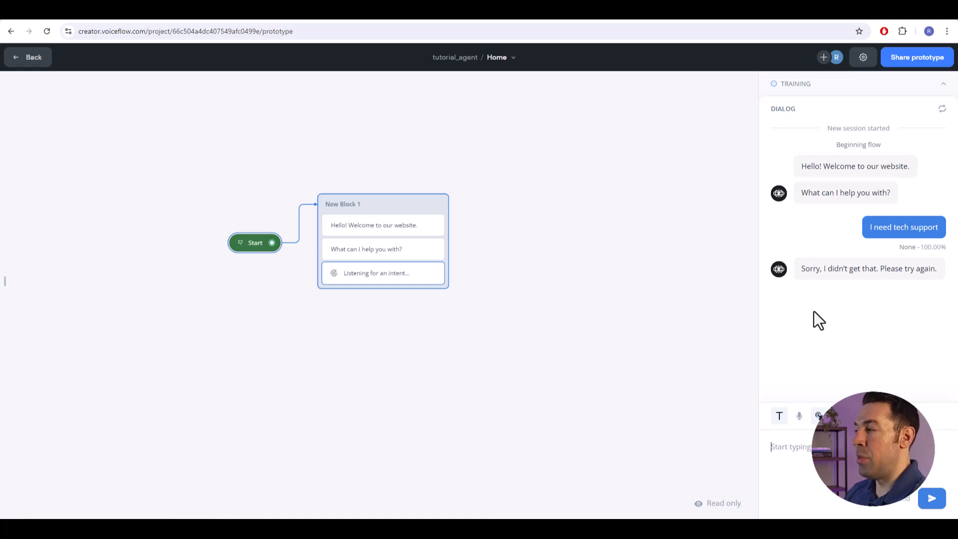
{"action": "type", "text": "Billing"}
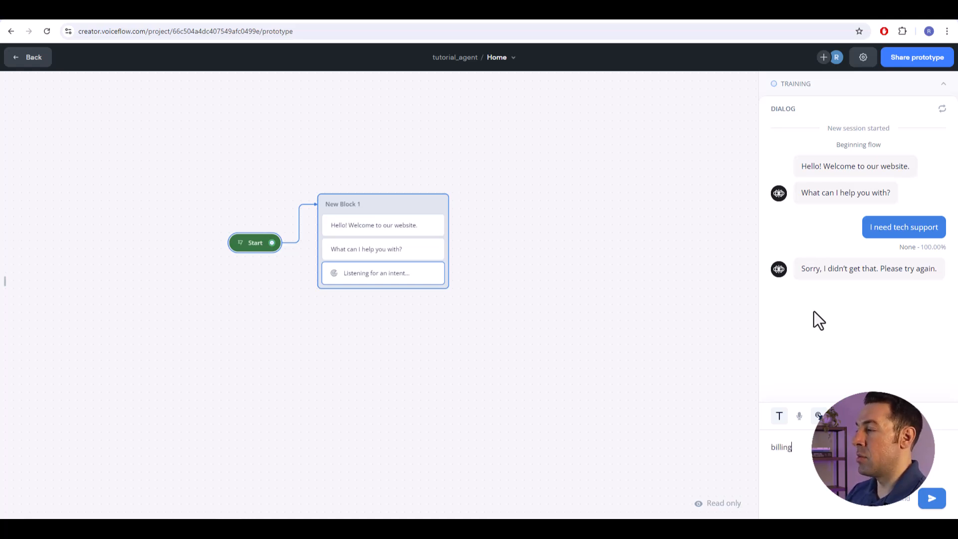
{"action": "key", "text": "Return"}
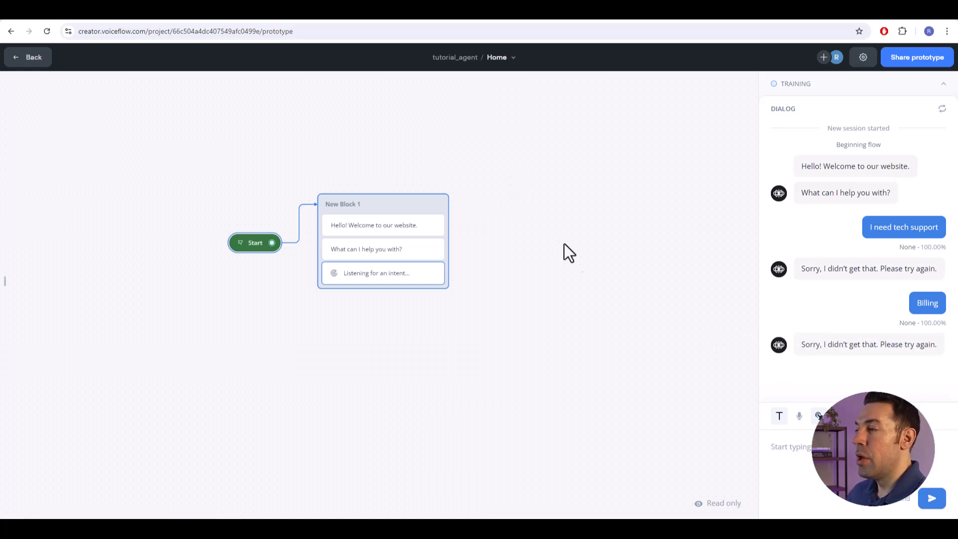
{"action": "key", "text": "Escape"}
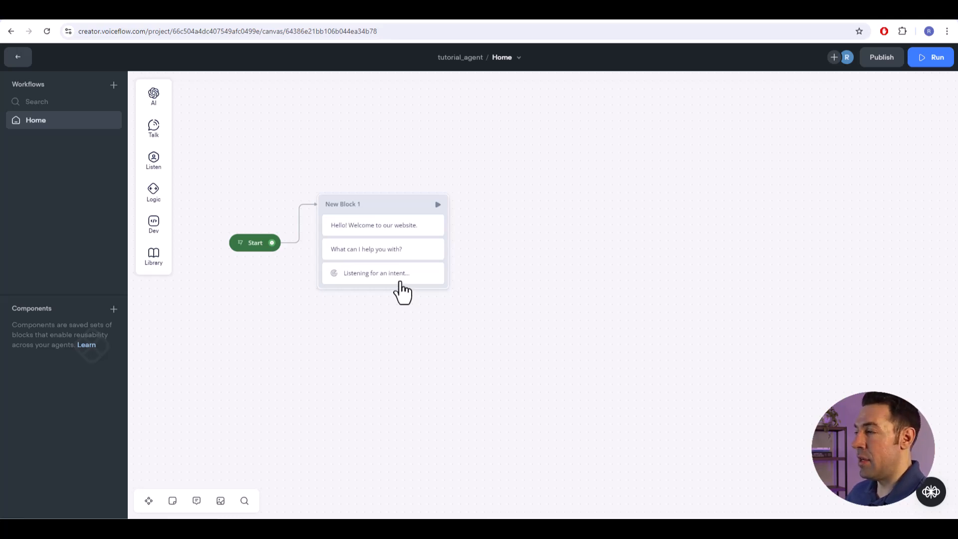
- Start a new intent named "Tech Support" for Path 1 of the Choice step in New Block 1
{"action": "left_click", "coordinate": [375, 285]}
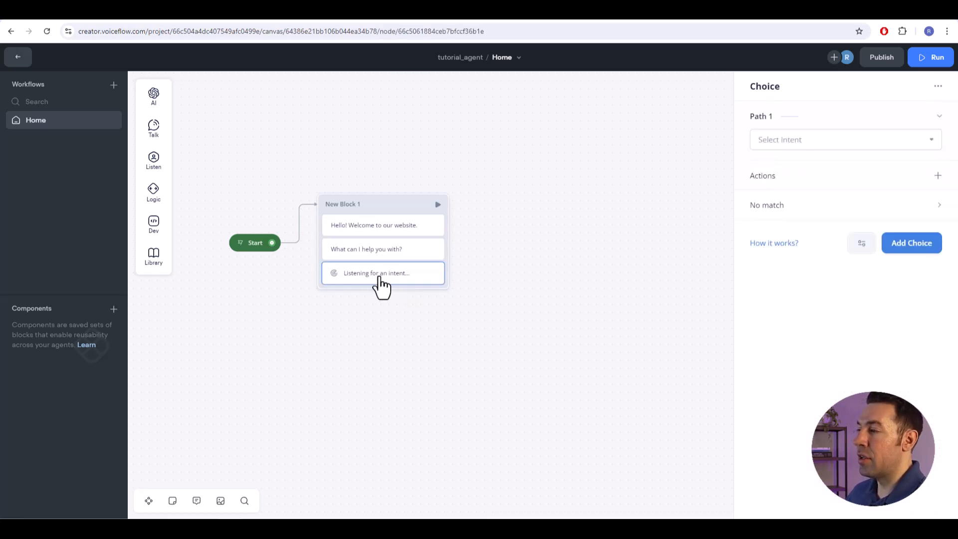
{"action": "left_click", "coordinate": [930, 145]}
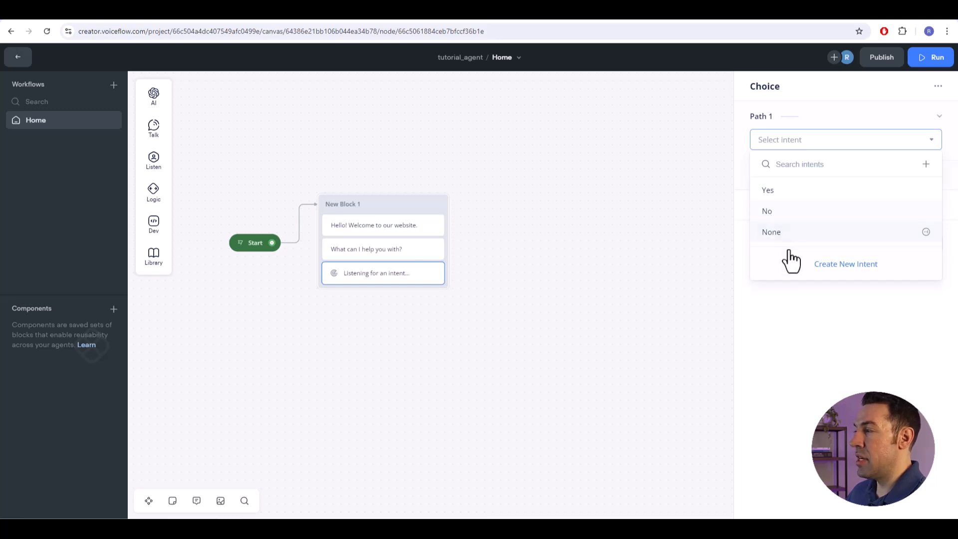
{"action": "left_click", "coordinate": [847, 270]}
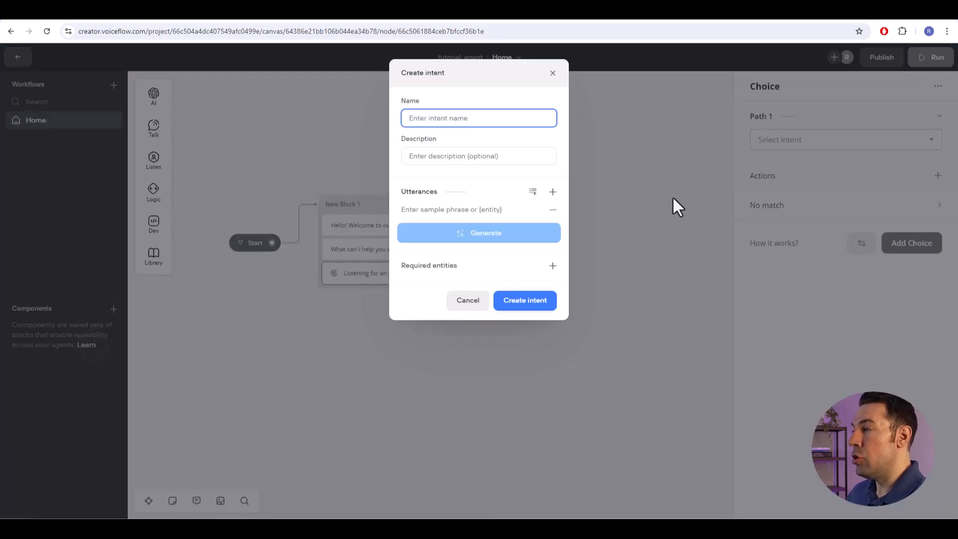
{"action": "type", "text": "ch Support"}
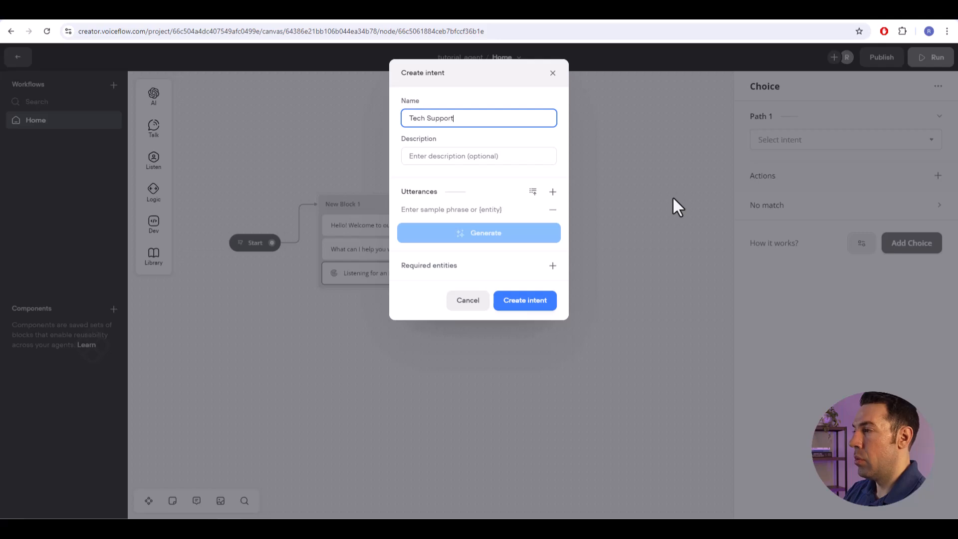
{"action": "key", "text": "Tab"}
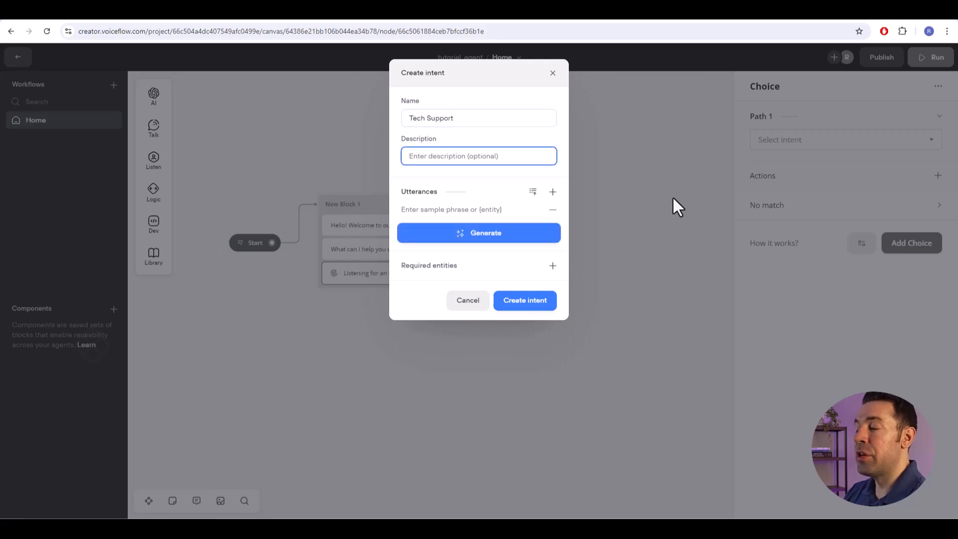
- Add the utterances "i need tech support" and "i need help with my software" to the Tech Support intent
{"action": "left_click", "coordinate": [432, 211]}
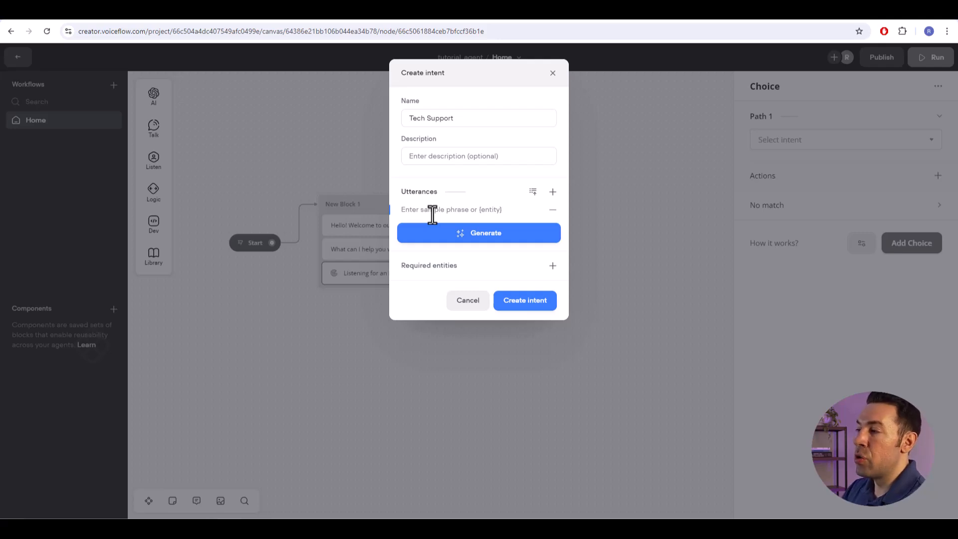
{"action": "type", "text": "i nee"}
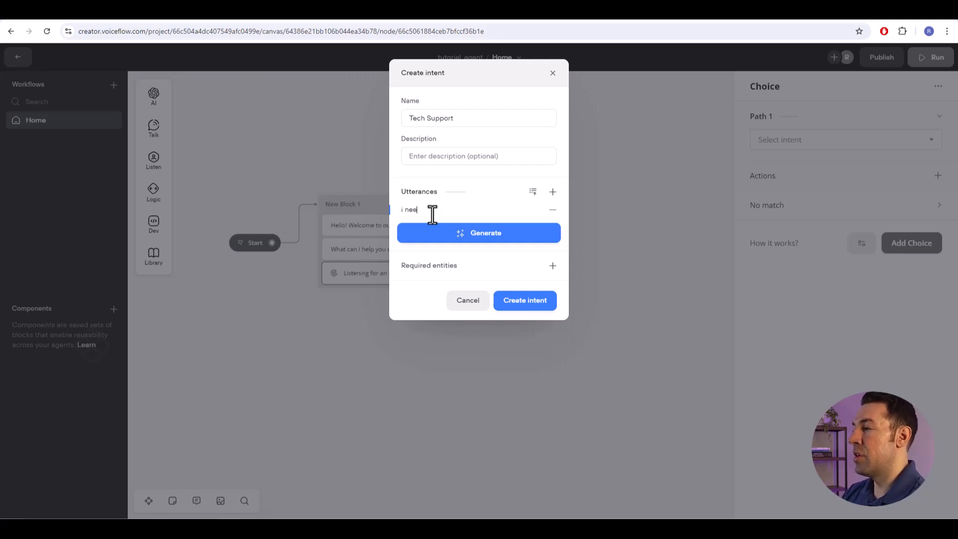
{"action": "type", "text": "d tech support"}
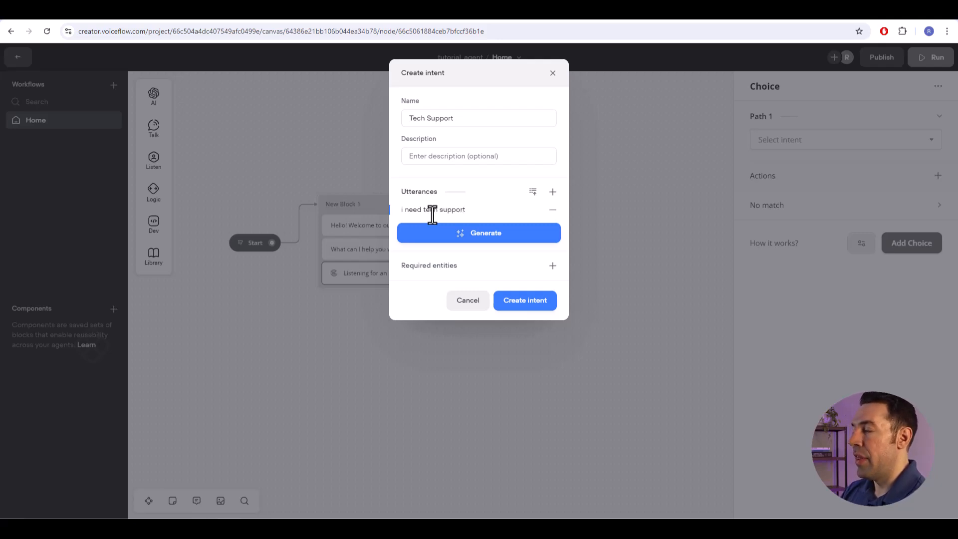
{"action": "key", "text": "Return"}
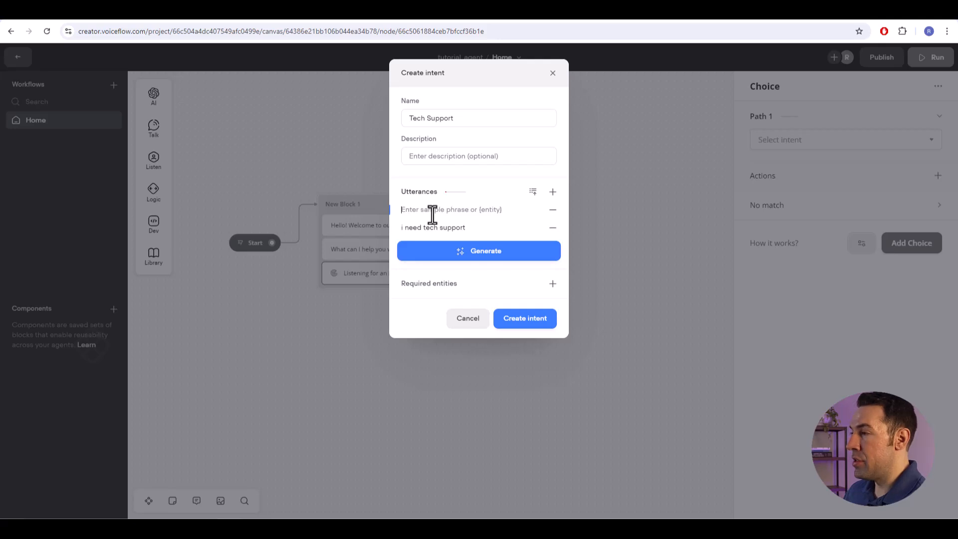
{"action": "type", "text": "i n"}
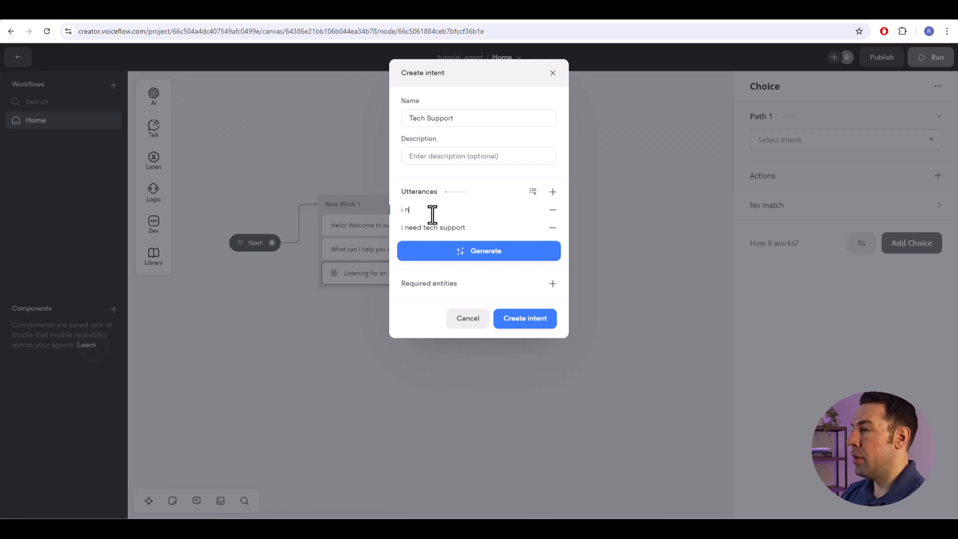
{"action": "type", "text": "eed help with my software"}
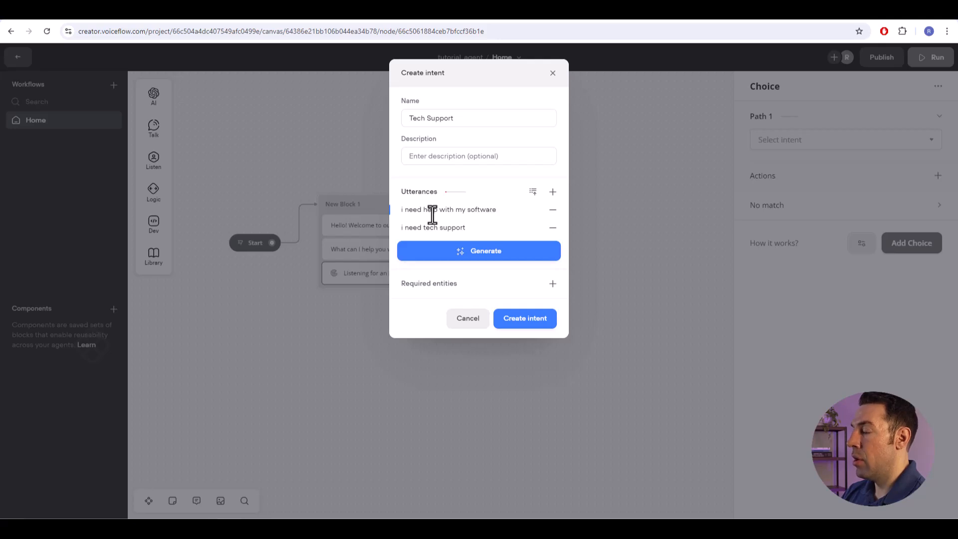
{"action": "key", "text": "Return"}
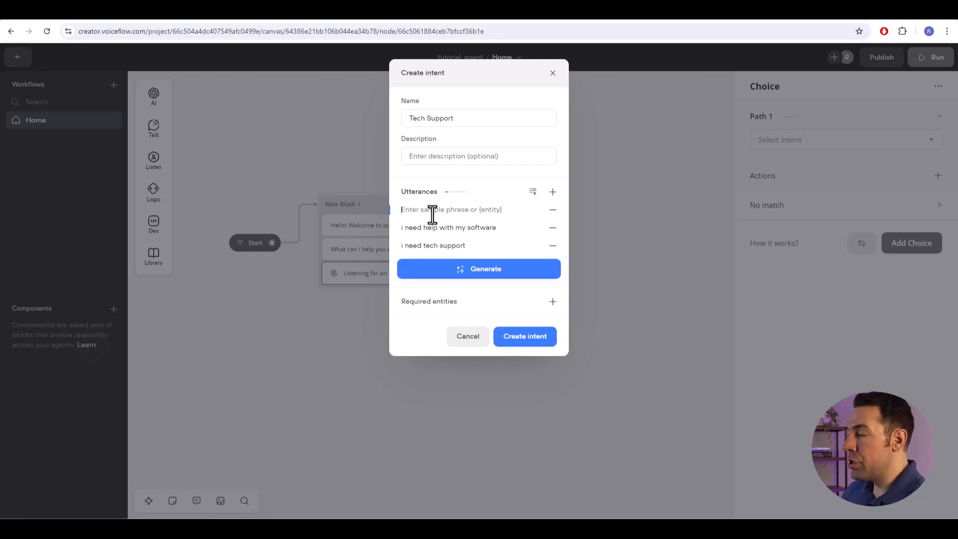
- Generate 10 sample phrases for the Tech Support intent and expand the full list of utterances to review them
{"action": "left_click", "coordinate": [468, 271]}
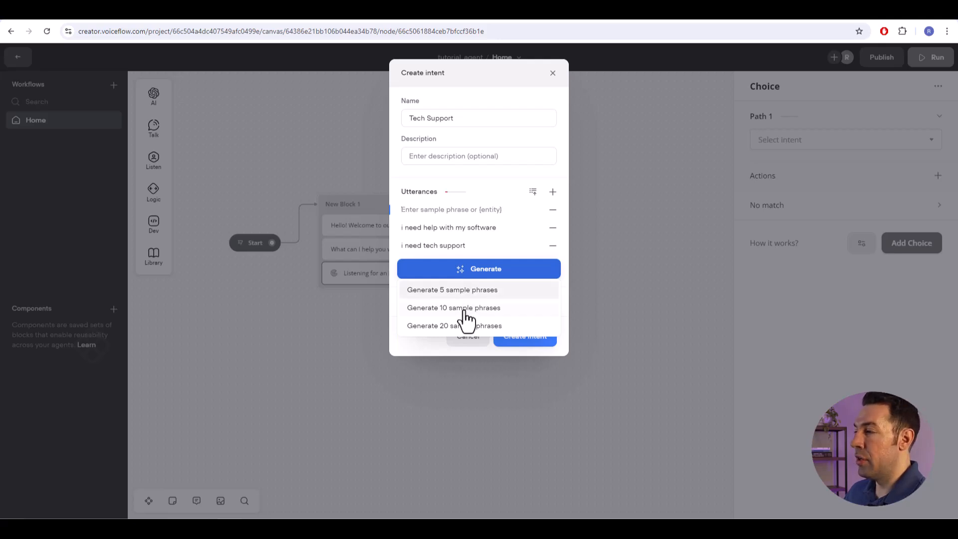
{"action": "left_click", "coordinate": [462, 306]}
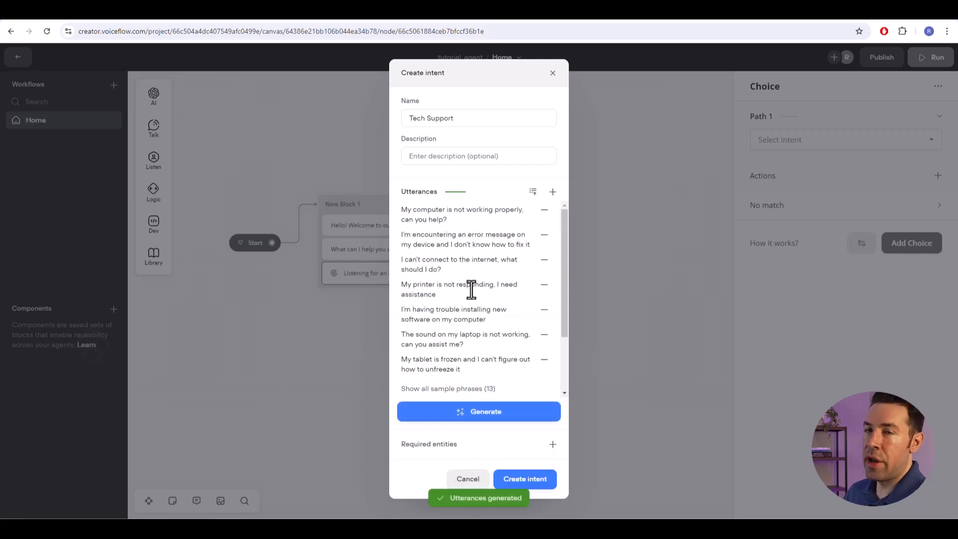
{"action": "scroll", "coordinate": [444, 277], "scroll_direction": "down", "scroll_amount": 3}
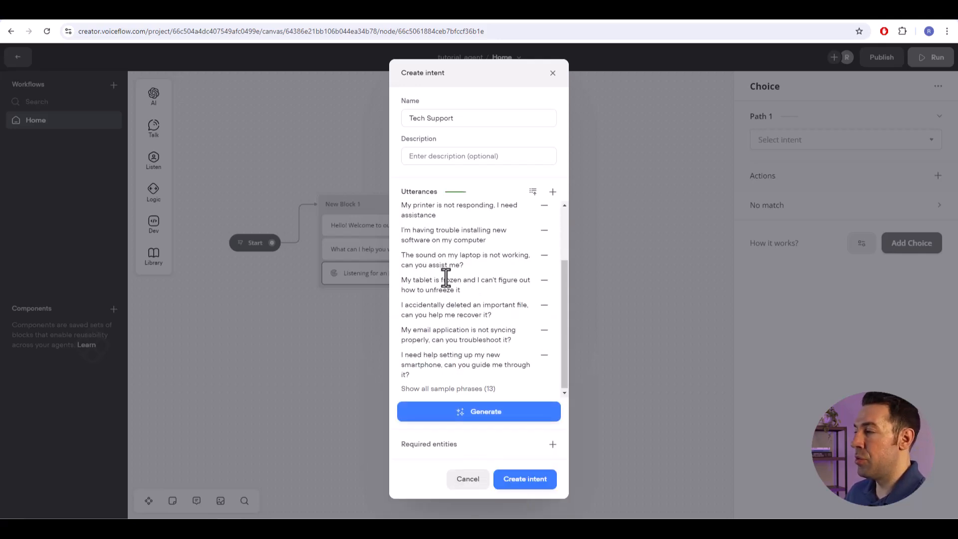
{"action": "left_click", "coordinate": [428, 389]}
{"action": "scroll", "coordinate": [474, 369], "scroll_direction": "down", "scroll_amount": 2}
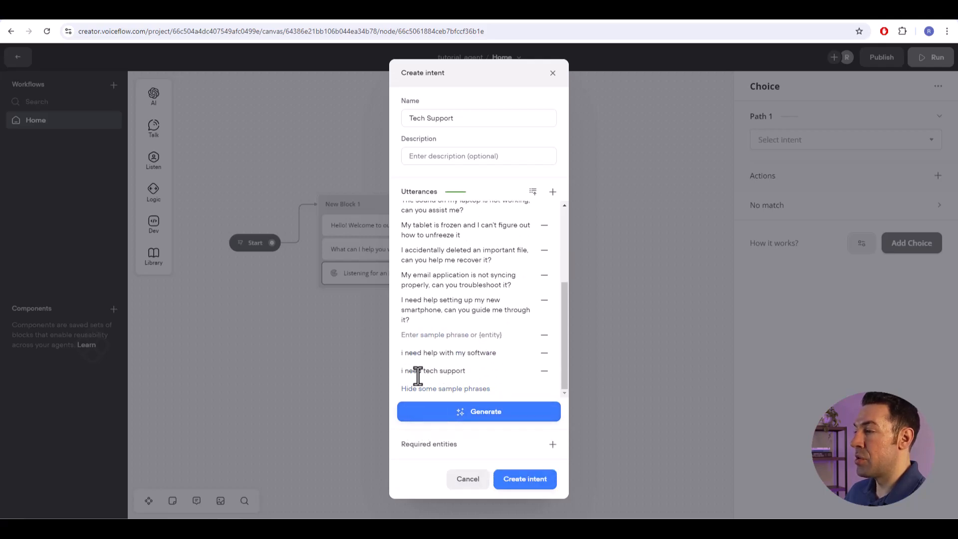
{"action": "scroll", "coordinate": [454, 339], "scroll_direction": "up", "scroll_amount": 5}
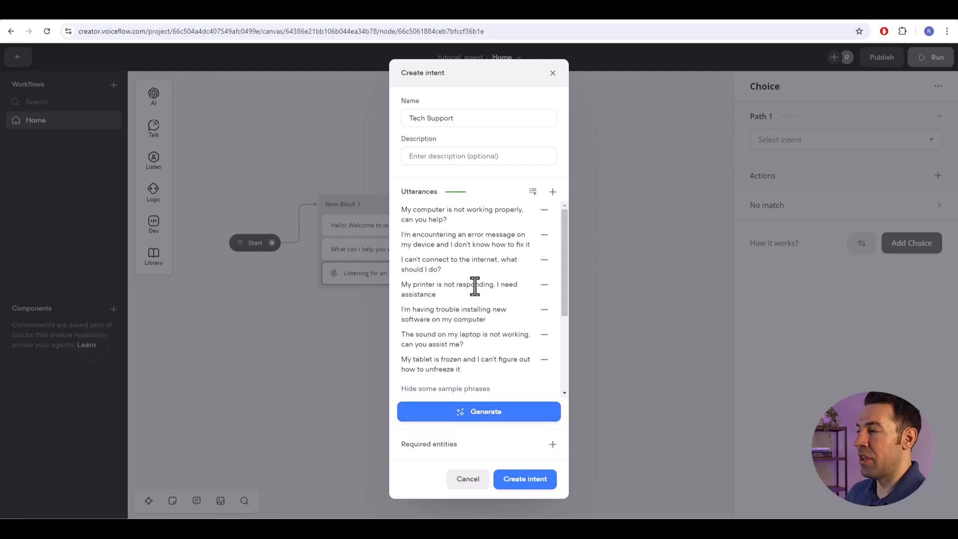
- Remove the generated utterances about encountering an error message and having trouble installing new software
{"action": "scroll", "coordinate": [478, 287], "scroll_direction": "down", "scroll_amount": 1}
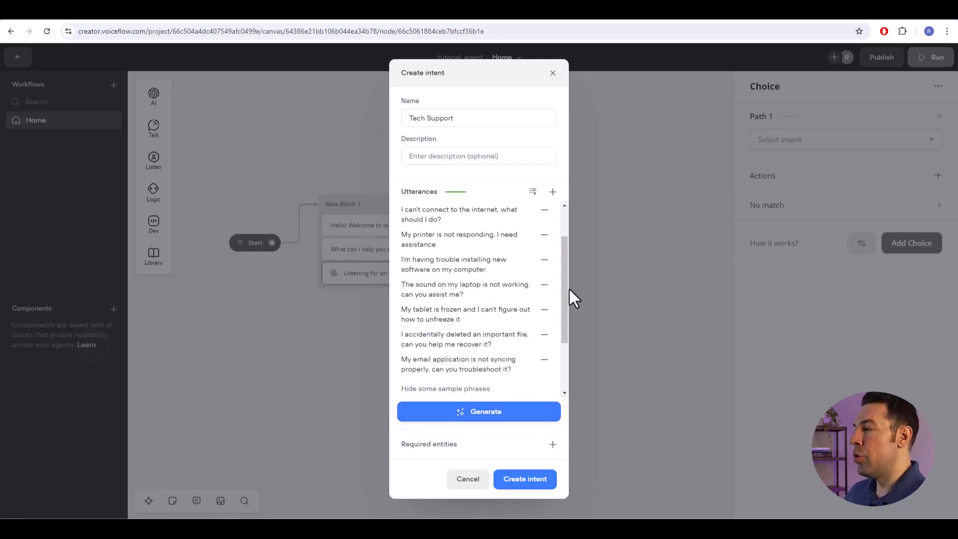
{"action": "scroll", "coordinate": [565, 294], "scroll_direction": "down", "scroll_amount": 1}
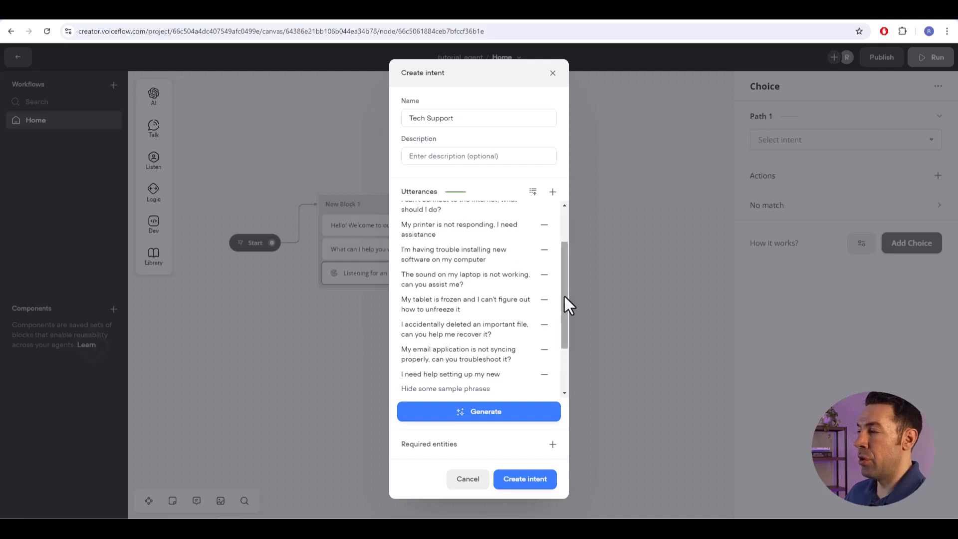
{"action": "left_click_drag", "start_coordinate": [564, 295], "coordinate": [570, 265]}
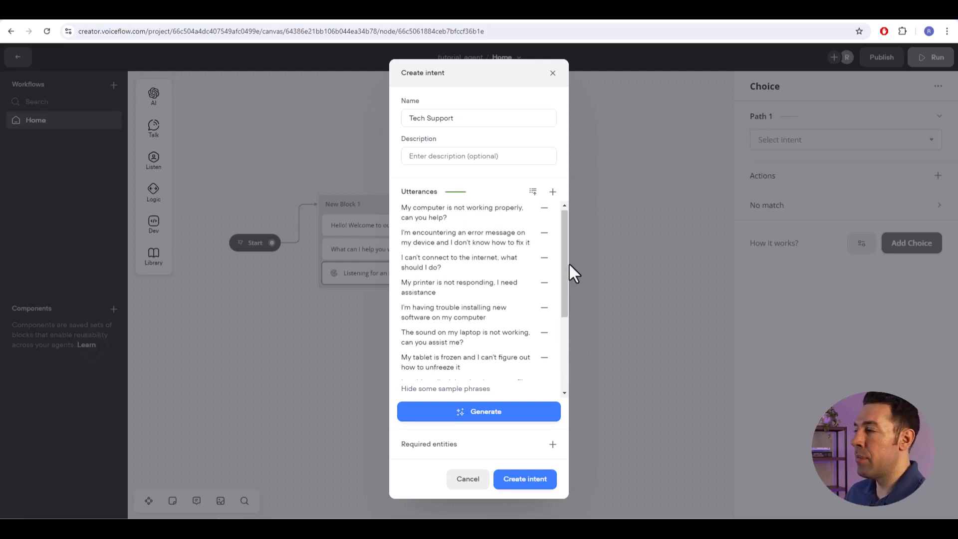
{"action": "left_click", "coordinate": [544, 234]}
{"action": "left_click", "coordinate": [545, 283]}
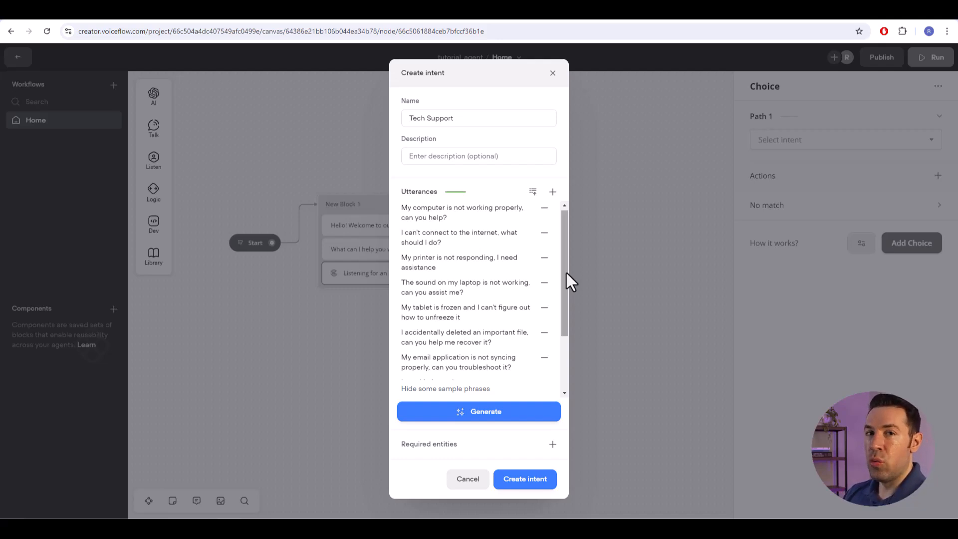
- Check the remaining utterances and create the Tech Support intent for the Choice step
{"action": "mouse_move", "coordinate": [567, 272]}
{"action": "left_mouse_down"}
{"action": "mouse_move", "coordinate": [565, 363]}
{"action": "mouse_move", "coordinate": [558, 258]}
{"action": "left_mouse_up"}
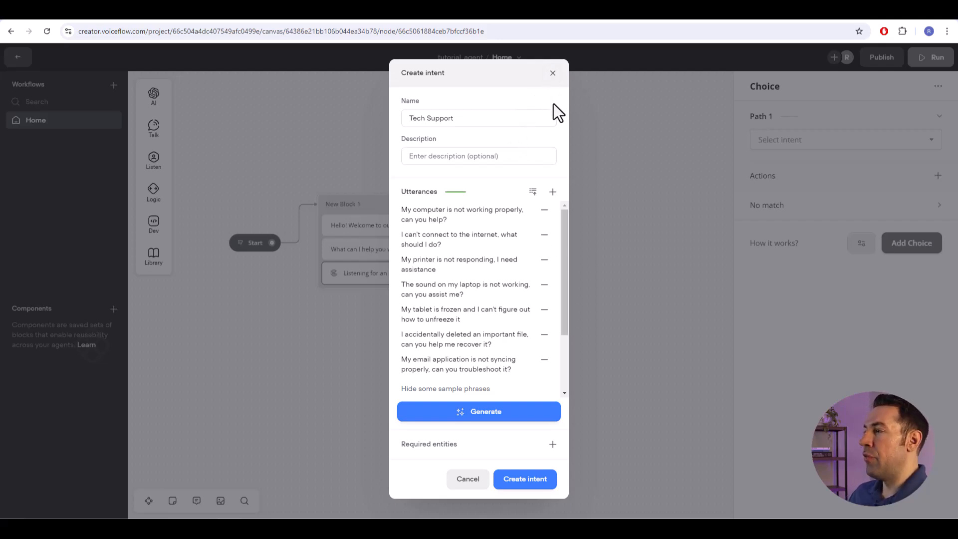
{"action": "scroll", "coordinate": [524, 271], "scroll_direction": "down", "scroll_amount": 3}
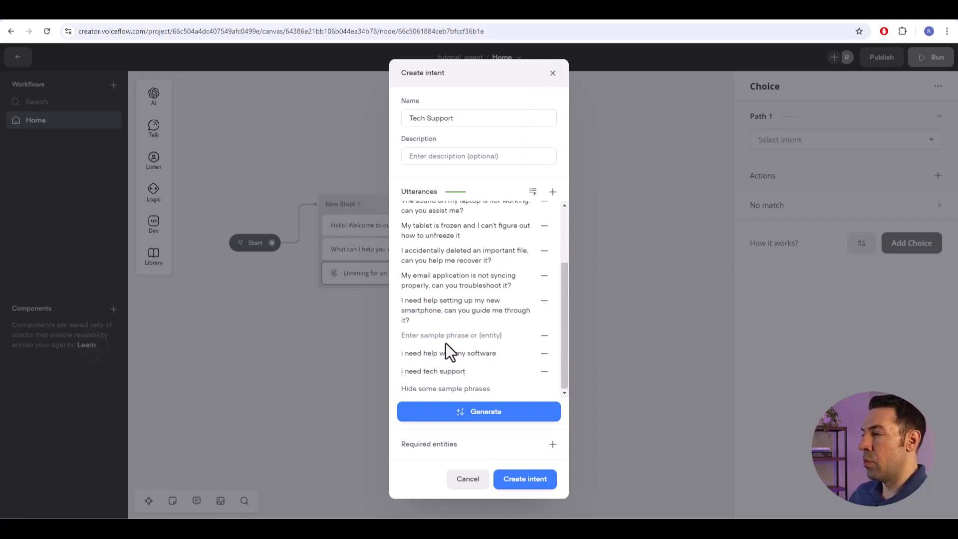
{"action": "scroll", "coordinate": [445, 342], "scroll_direction": "up", "scroll_amount": 3}
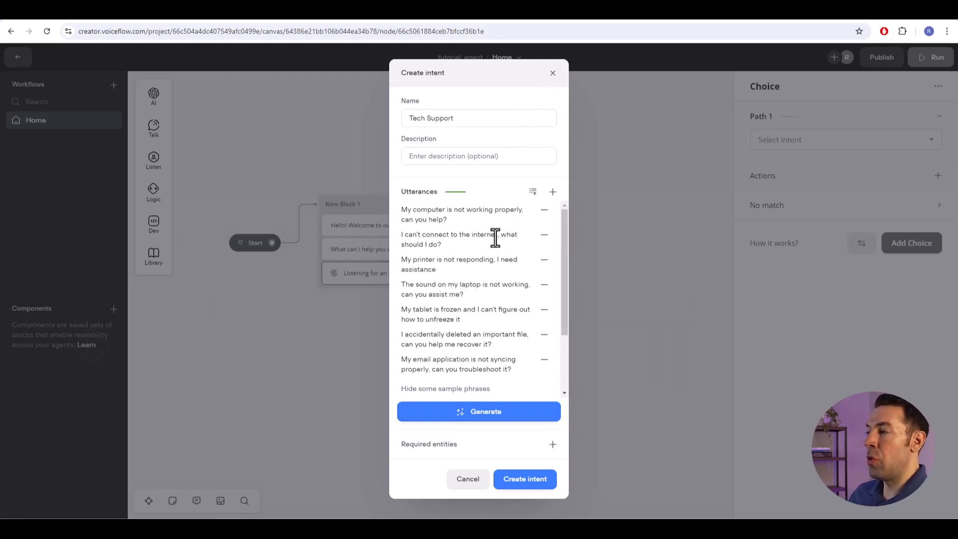
{"action": "left_click", "coordinate": [525, 480]}
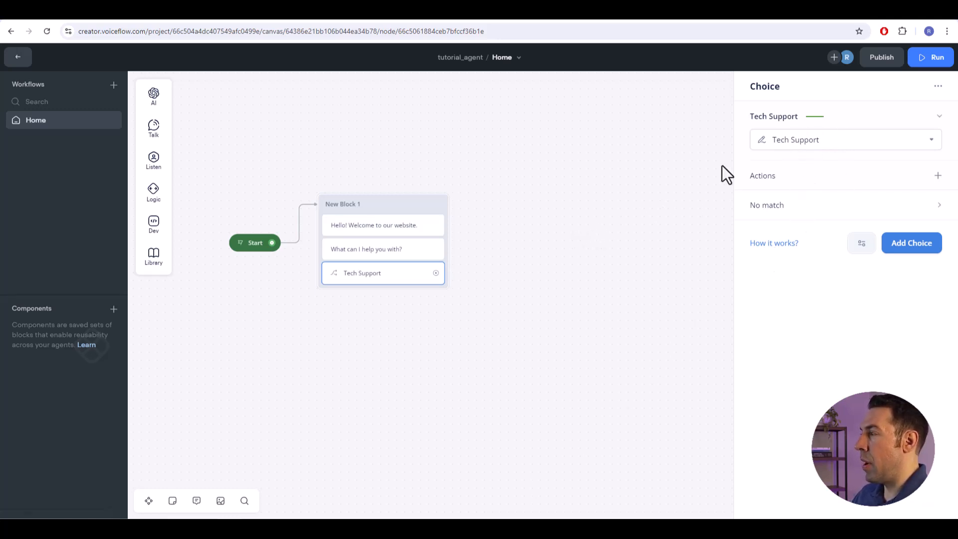
- Run the agent from Start in test mode and train it on the new intent
{"action": "left_click_drag", "start_coordinate": [515, 238], "coordinate": [532, 238]}
{"action": "left_click", "coordinate": [533, 238]}
{"action": "left_click", "coordinate": [257, 244]}
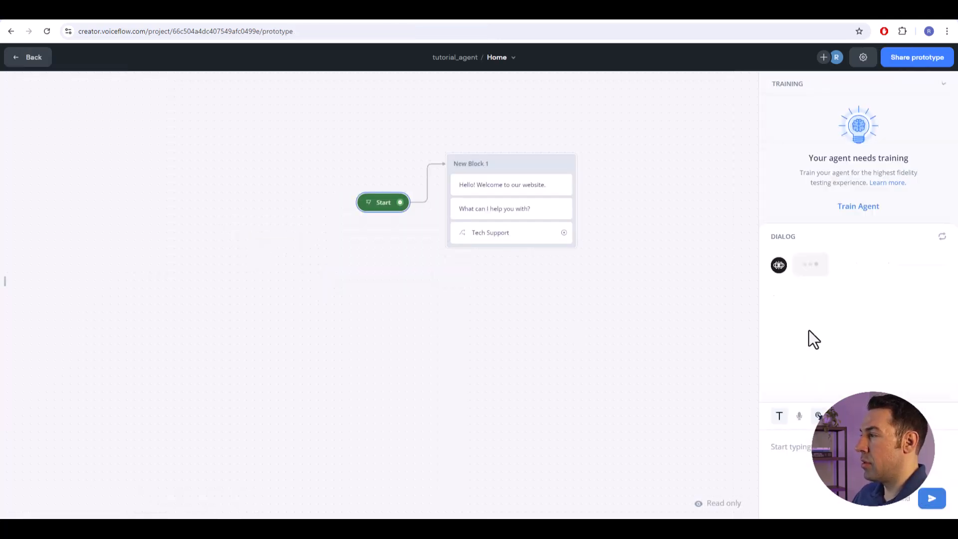
{"action": "left_click", "coordinate": [848, 89]}
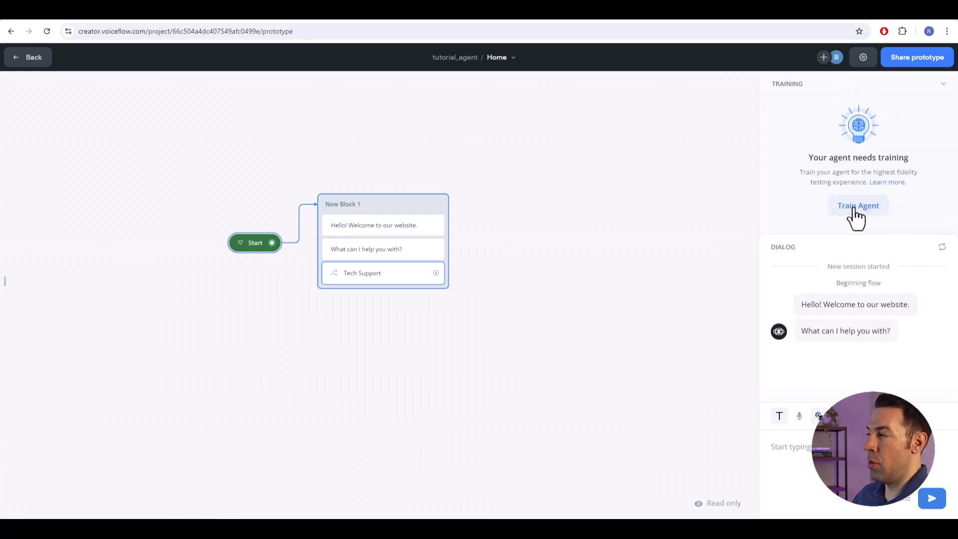
{"action": "left_click", "coordinate": [896, 92]}
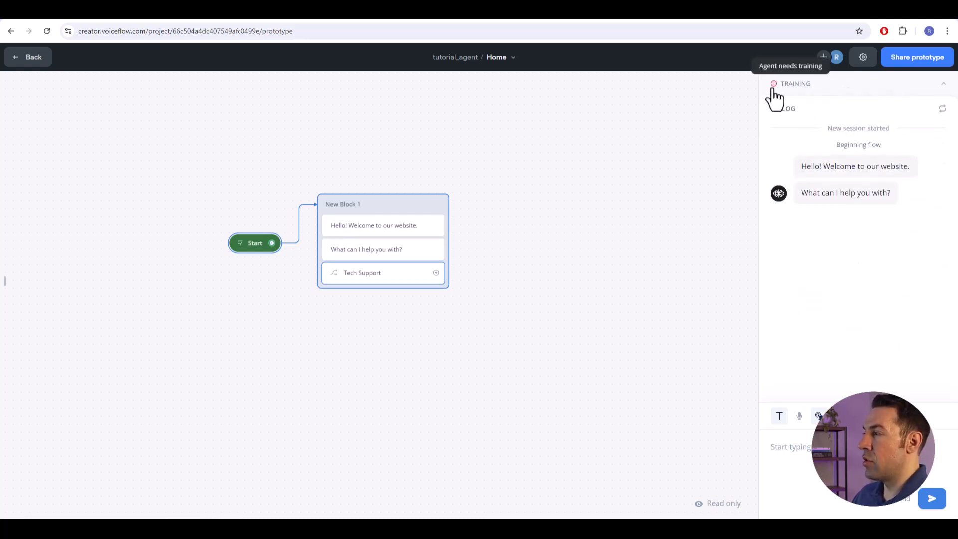
{"action": "left_click", "coordinate": [813, 89]}
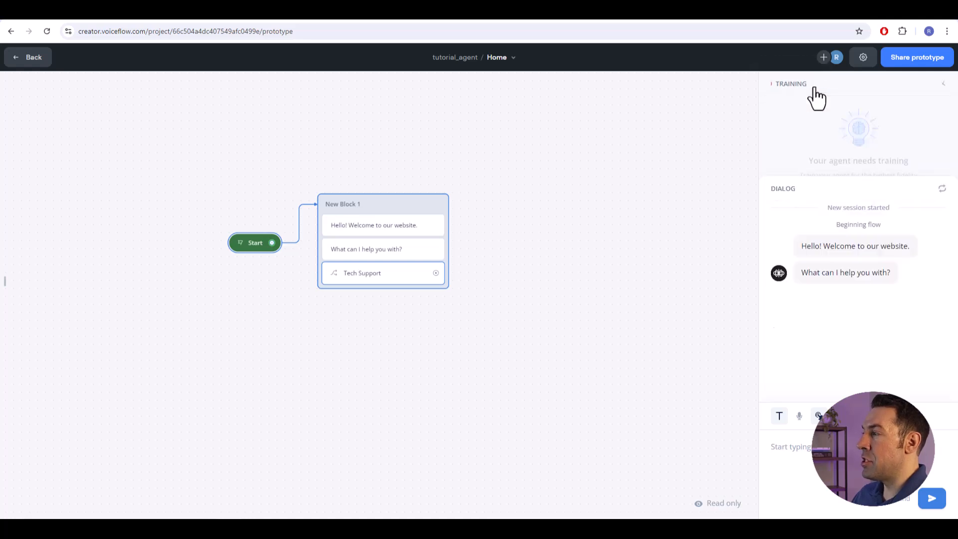
{"action": "left_click", "coordinate": [854, 209]}
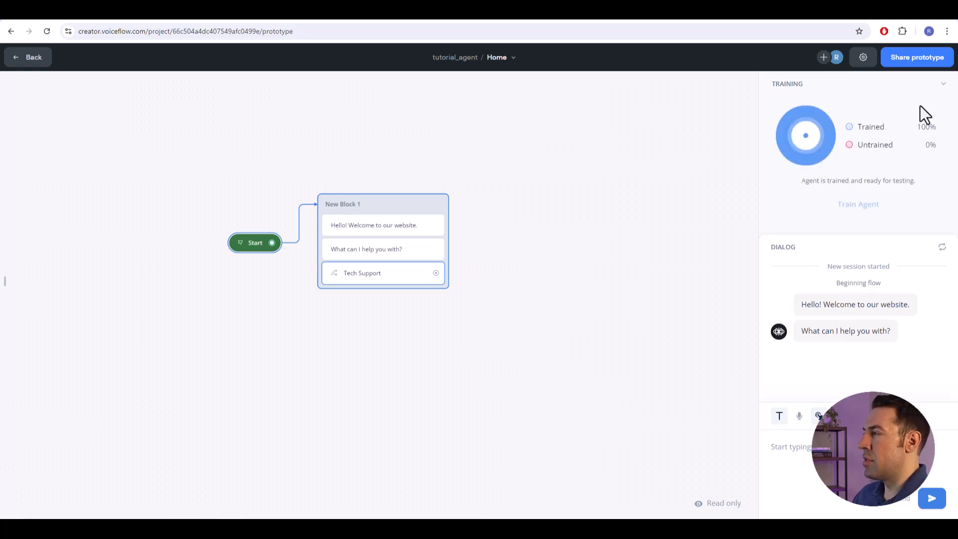
- Collapse the training details and test the agent's intent matching with the reply "I need tech support"
{"action": "left_click", "coordinate": [943, 89]}
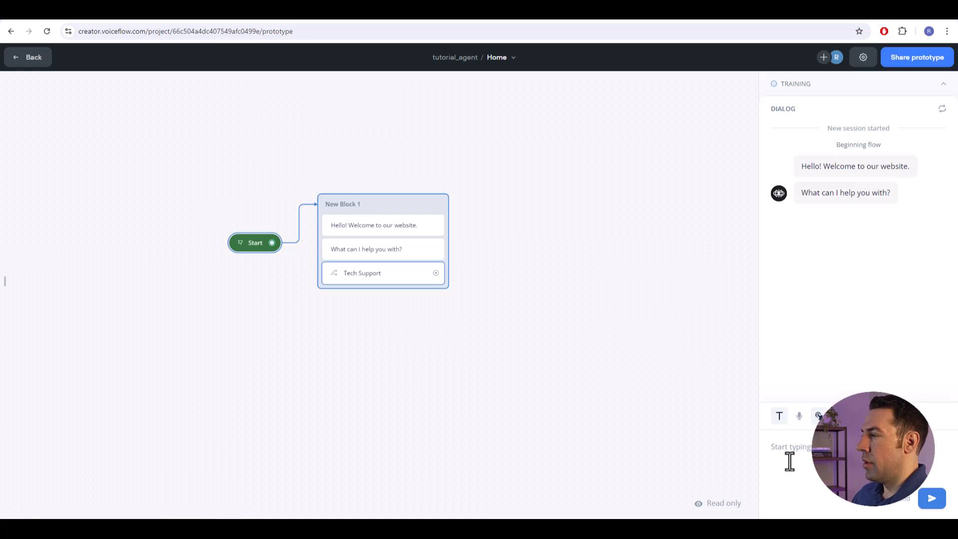
{"action": "left_click", "coordinate": [807, 446]}
{"action": "type", "text": "I need tech"}
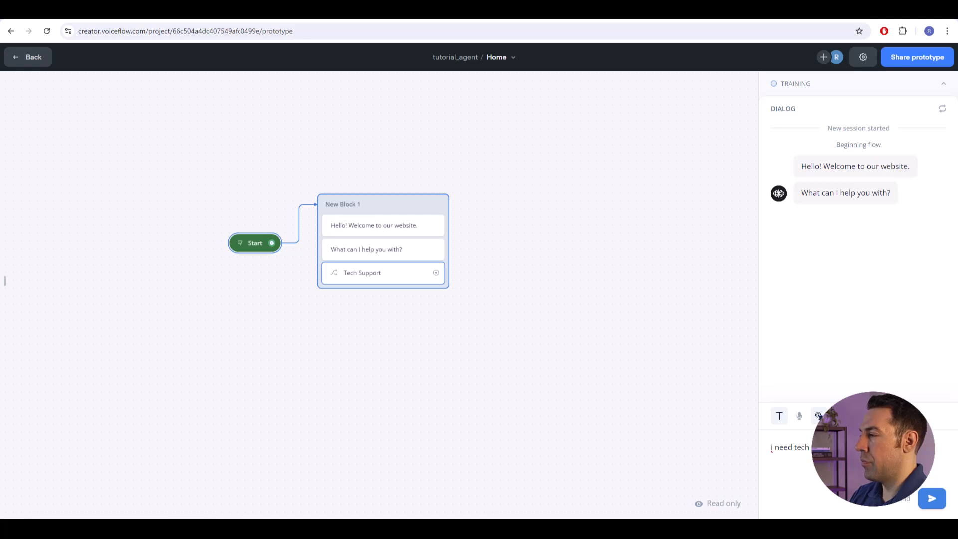
{"action": "key", "text": "Return"}
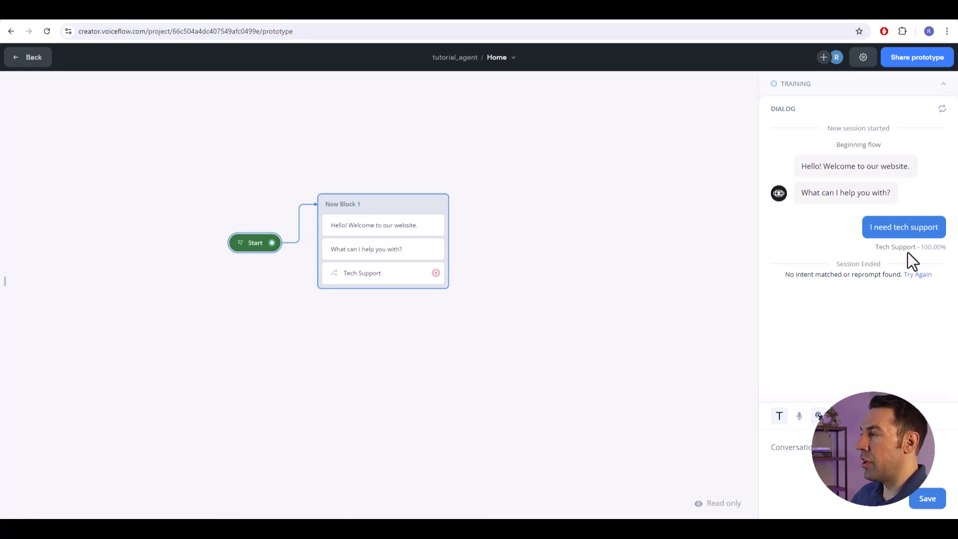
- Turn off Intent Confidence Score in the prototype test settings
{"action": "left_click", "coordinate": [864, 59]}
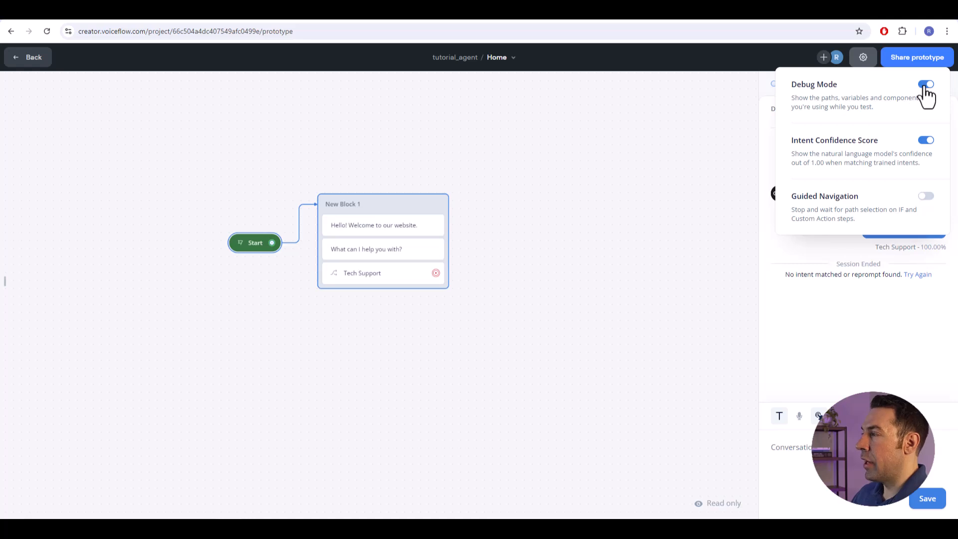
{"action": "left_click", "coordinate": [926, 142]}
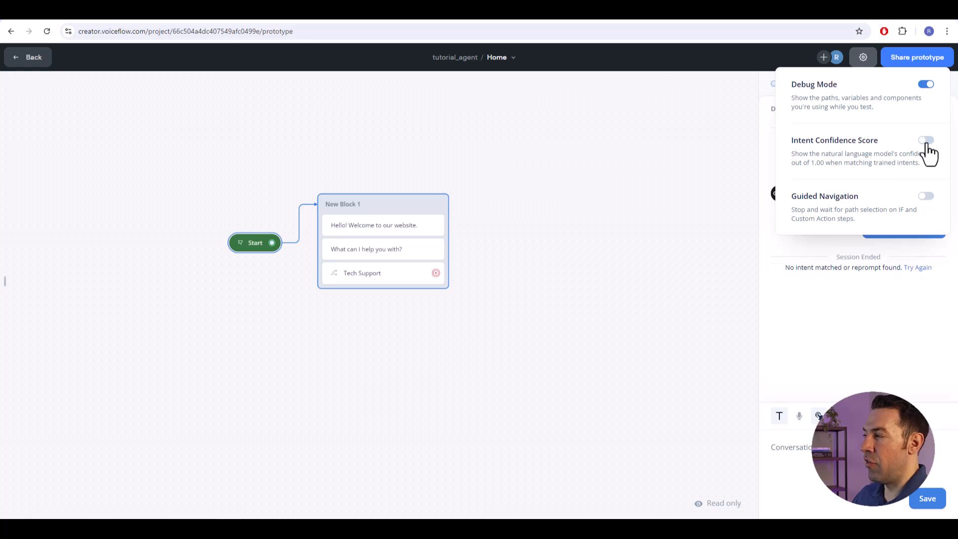
- Turn Intent Confidence Score back on in the test settings and inspect the agent variables of the test session
{"action": "left_click", "coordinate": [927, 144]}
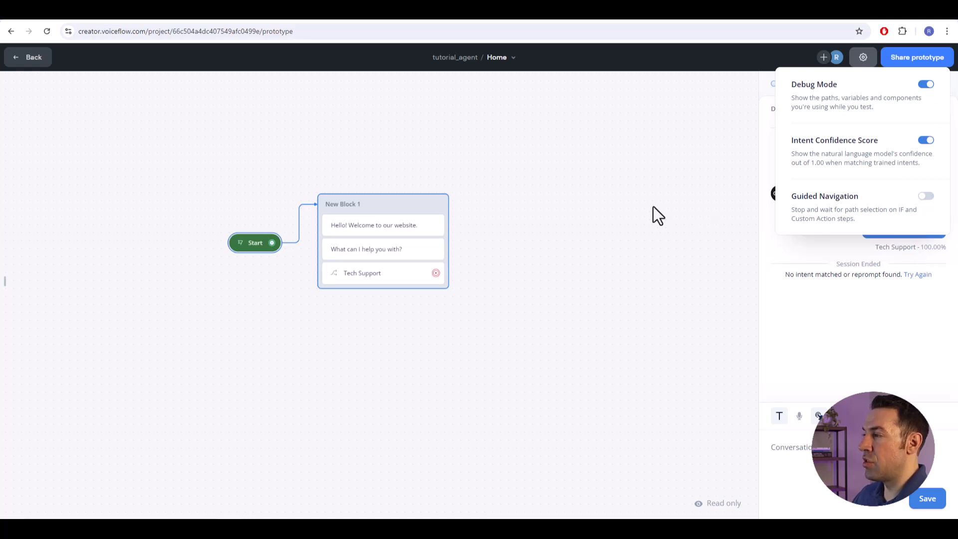
{"action": "left_click", "coordinate": [588, 181]}
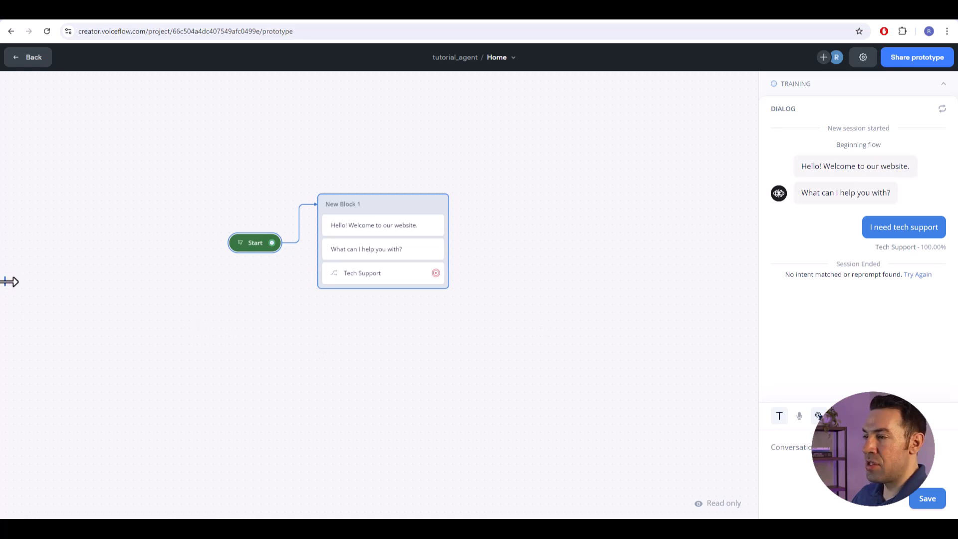
{"action": "left_click", "coordinate": [11, 282]}
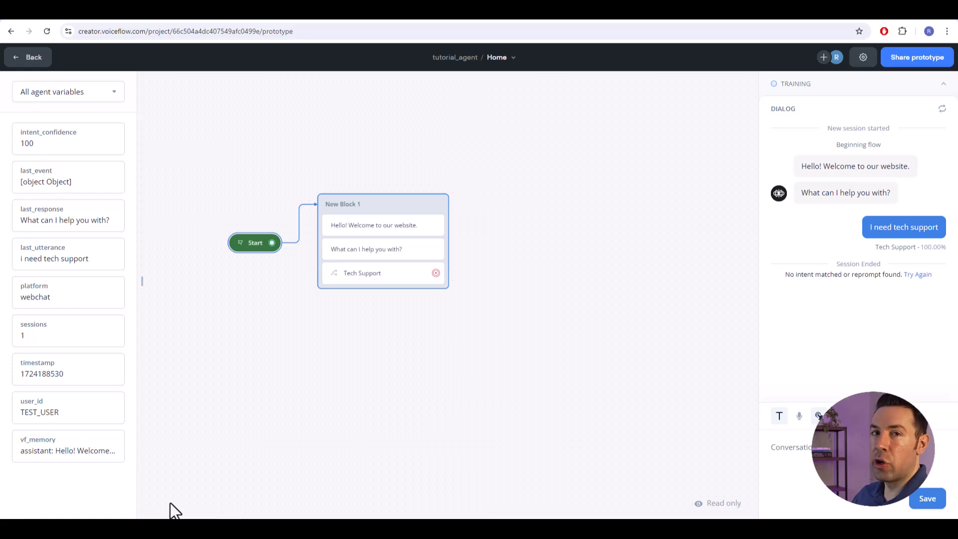
{"action": "left_click", "coordinate": [142, 284]}
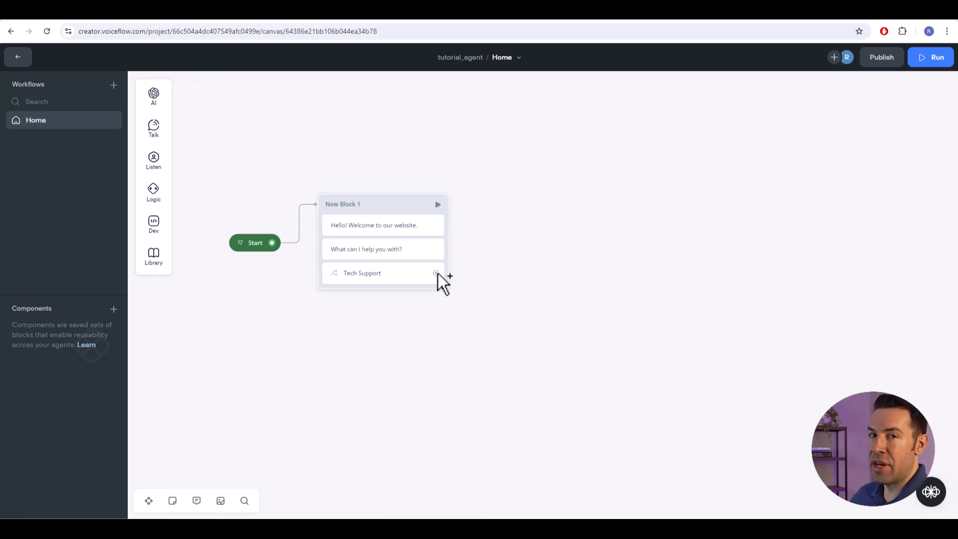
- Connect the Tech Support path to a new Message step reading "This will trigger the tech support process."
{"action": "left_click_drag", "start_coordinate": [436, 272], "coordinate": [518, 200]}
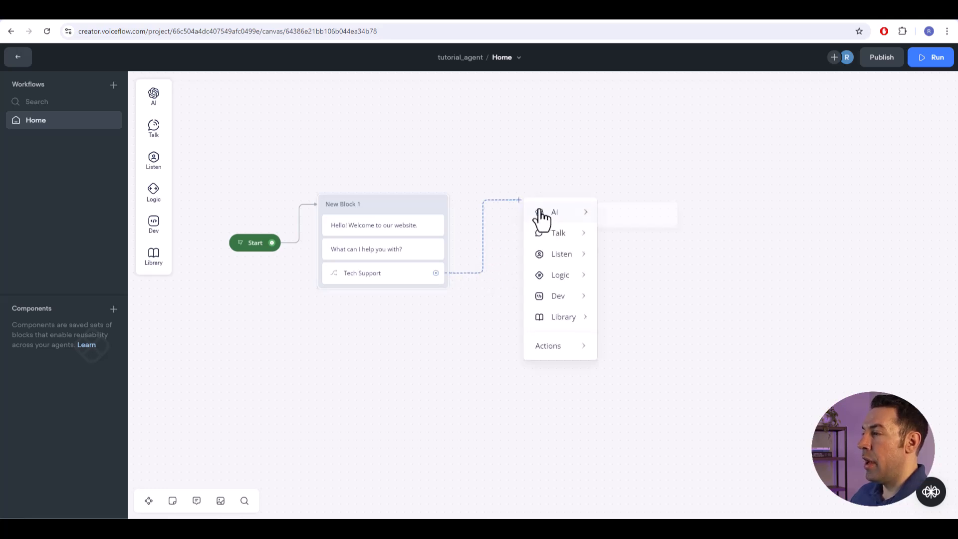
{"action": "mouse_move", "coordinate": [553, 234]}
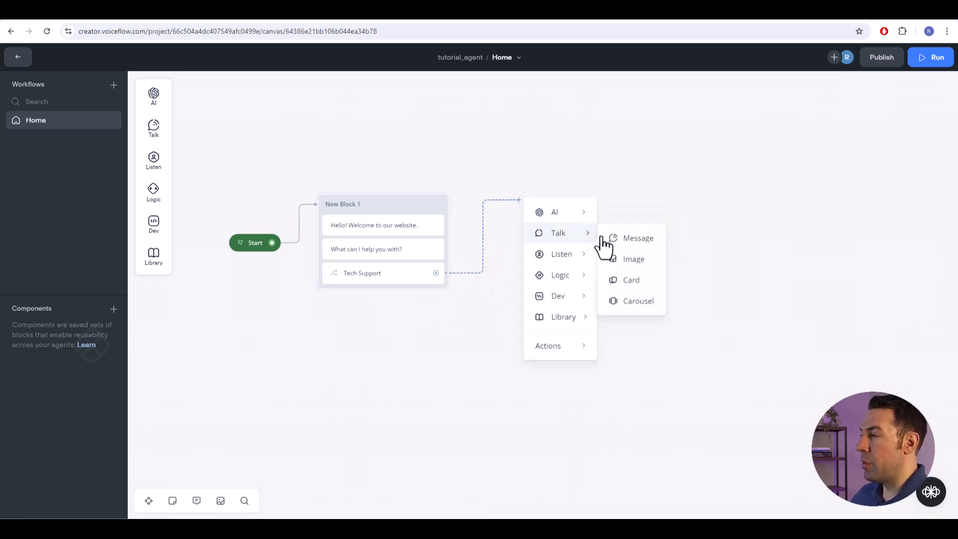
{"action": "left_click", "coordinate": [634, 241]}
{"action": "left_click", "coordinate": [835, 128]}
{"action": "type", "text": "This will trigger the tech support process."}
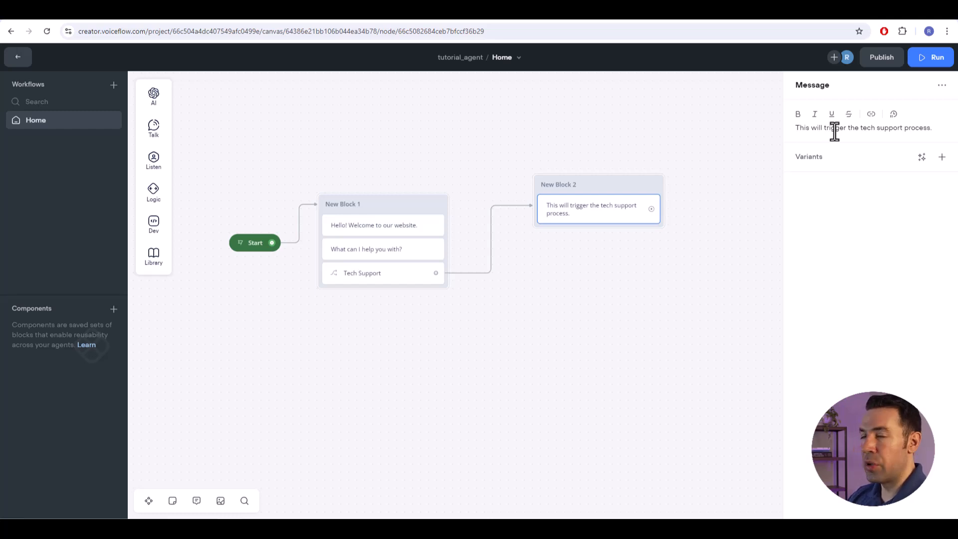
- Add a second path to the Choice step and start a new intent for it named Billing
{"action": "left_click", "coordinate": [382, 274]}
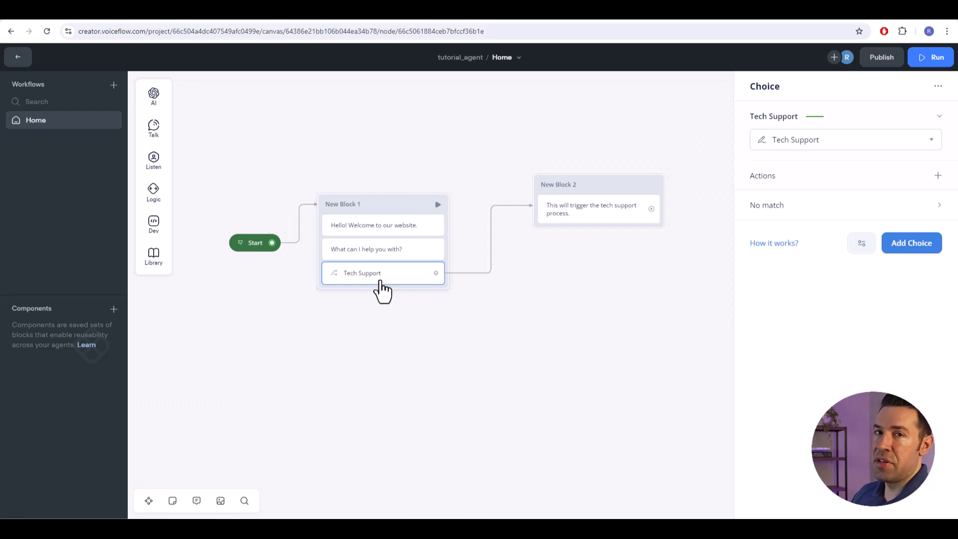
{"action": "left_click", "coordinate": [907, 247]}
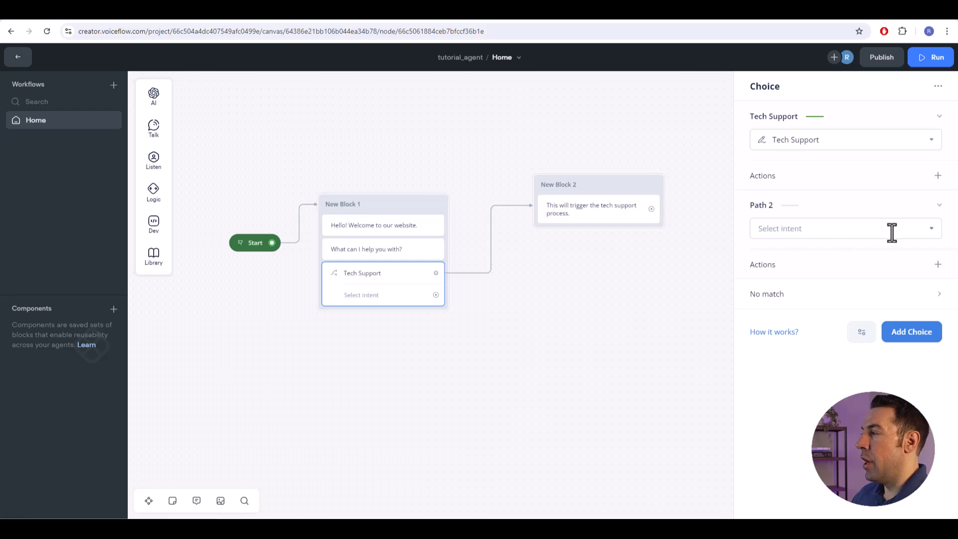
{"action": "left_click", "coordinate": [929, 237]}
{"action": "left_click", "coordinate": [847, 361]}
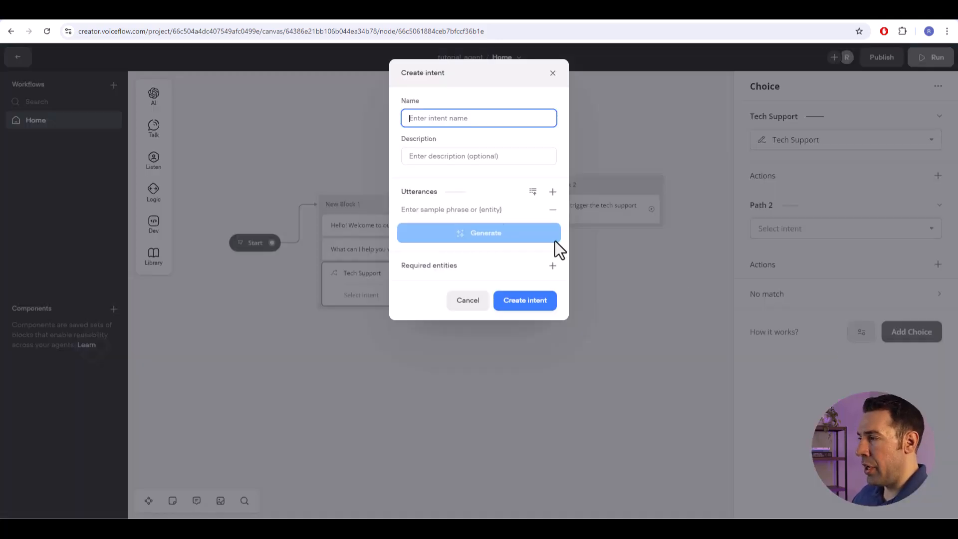
{"action": "type", "text": "Billing"}
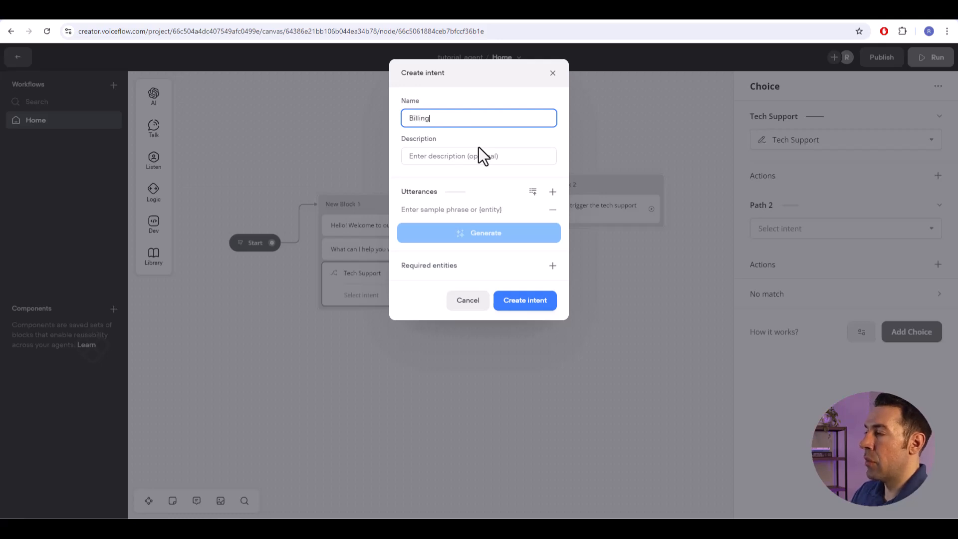
- Add the utterance "i need help with my bill", generate more sample phrases from it, and create the Billing intent
{"action": "left_click", "coordinate": [442, 210]}
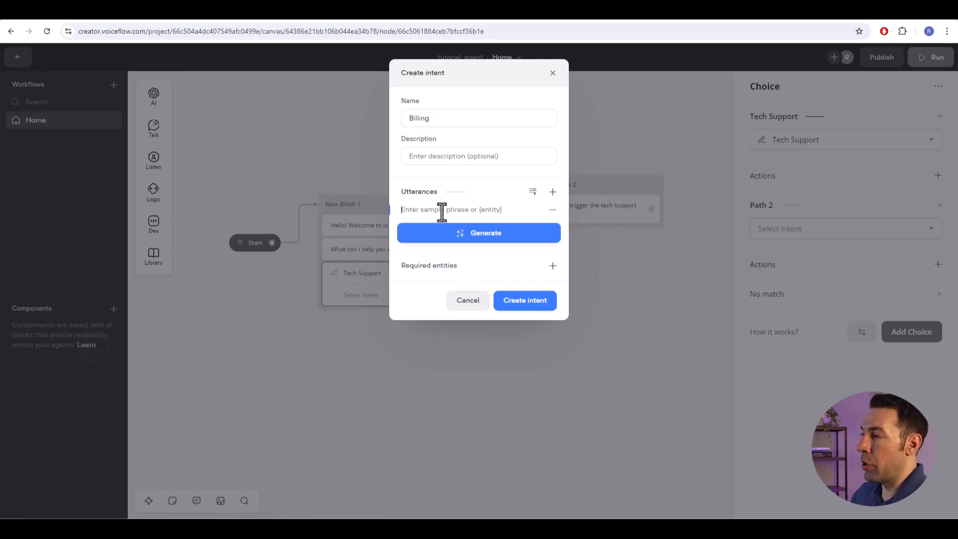
{"action": "type", "text": "i "}
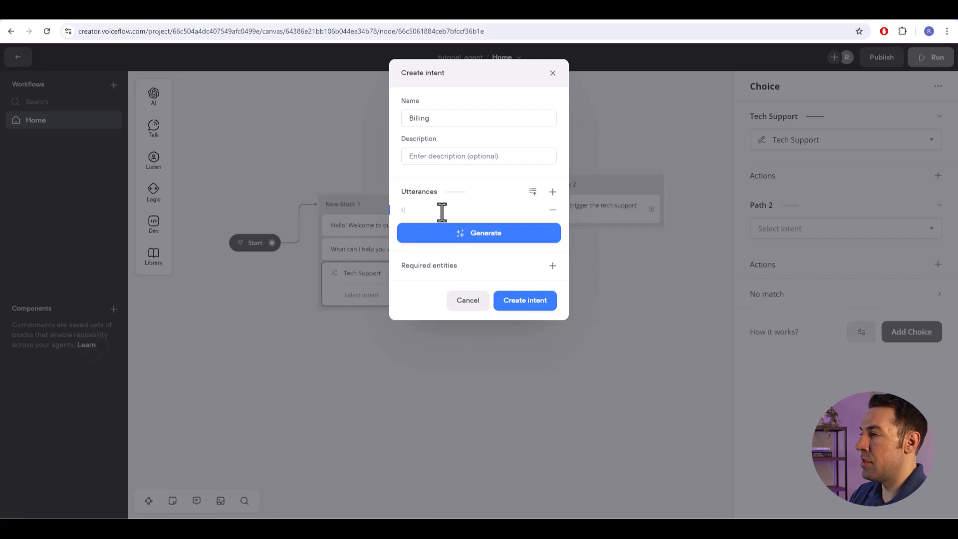
{"action": "type", "text": "need help with my bill"}
{"action": "left_click", "coordinate": [457, 233]}
{"action": "left_click", "coordinate": [471, 273]}
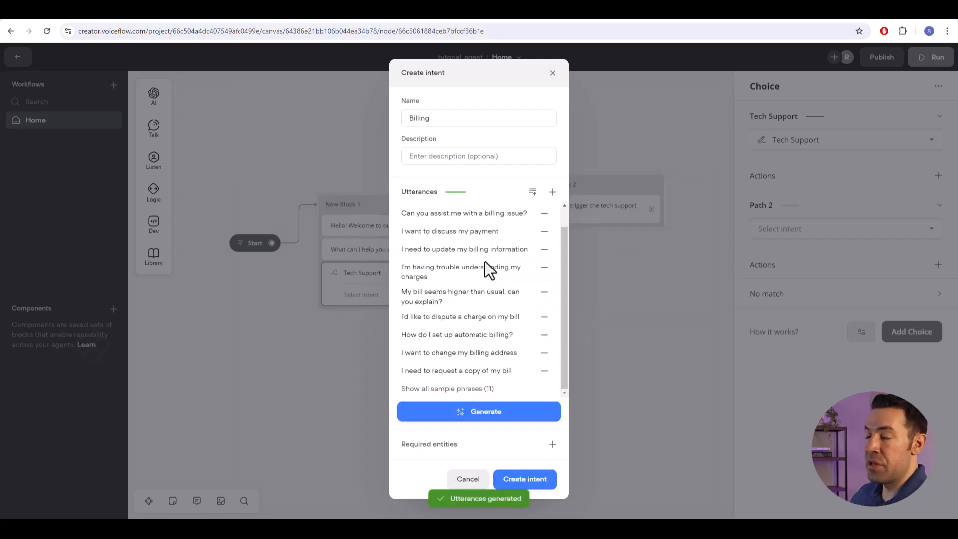
{"action": "left_click", "coordinate": [455, 389]}
{"action": "scroll", "coordinate": [475, 284], "scroll_direction": "down", "scroll_amount": 1}
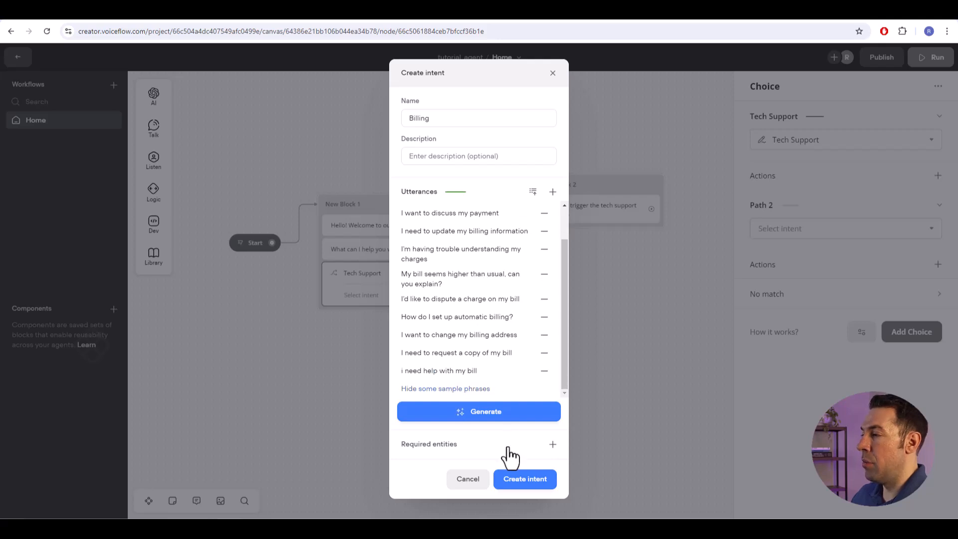
{"action": "left_click", "coordinate": [523, 480]}
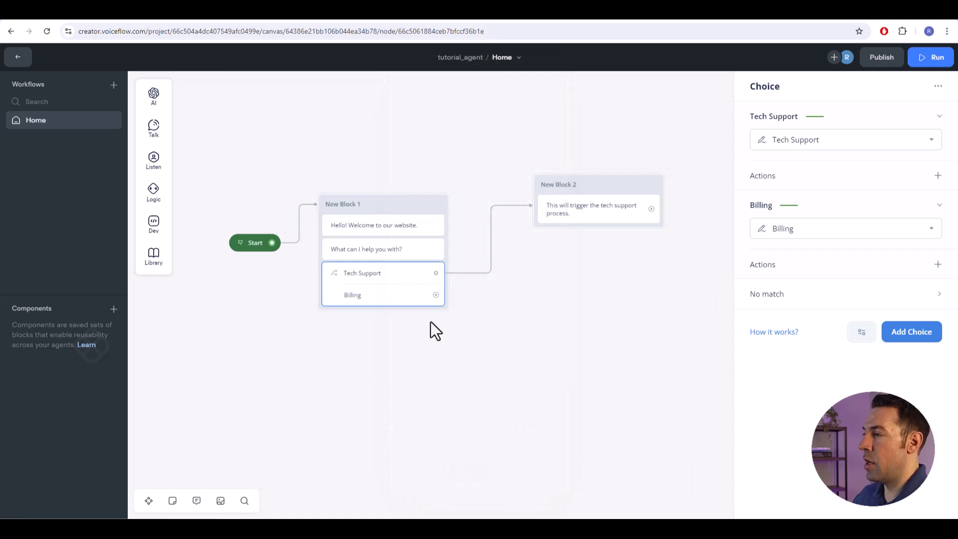
- Connect the Billing path to a new Message step reading "This will trigger the billing process."
{"action": "left_click_drag", "start_coordinate": [436, 296], "coordinate": [570, 289]}
{"action": "mouse_move", "coordinate": [609, 324]}
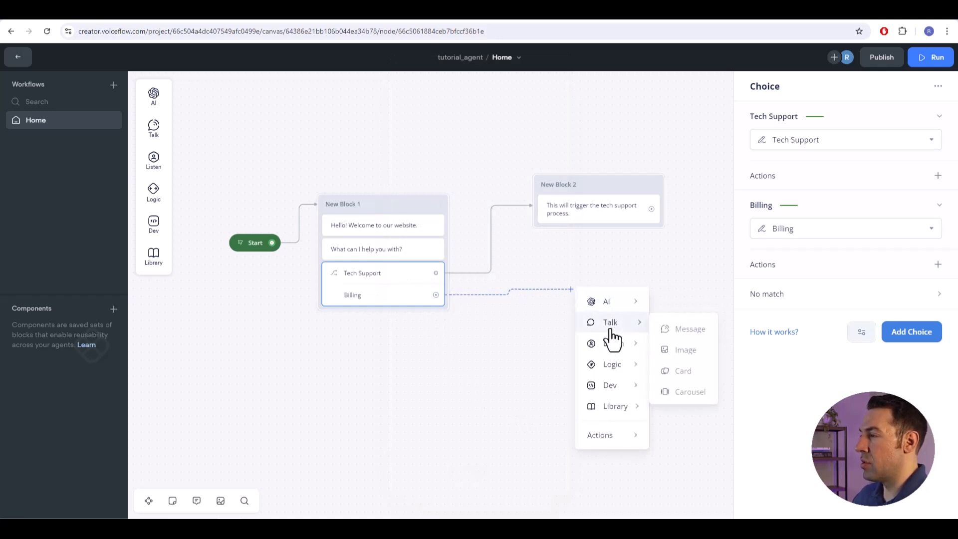
{"action": "left_click", "coordinate": [674, 328]}
{"action": "type", "text": "This will trigger the billing process."}
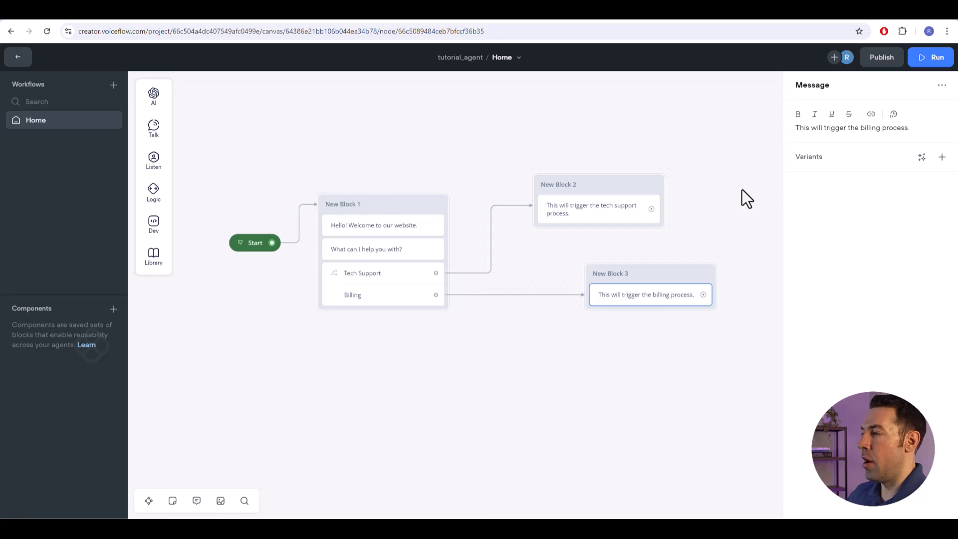
{"action": "left_click", "coordinate": [515, 376]}
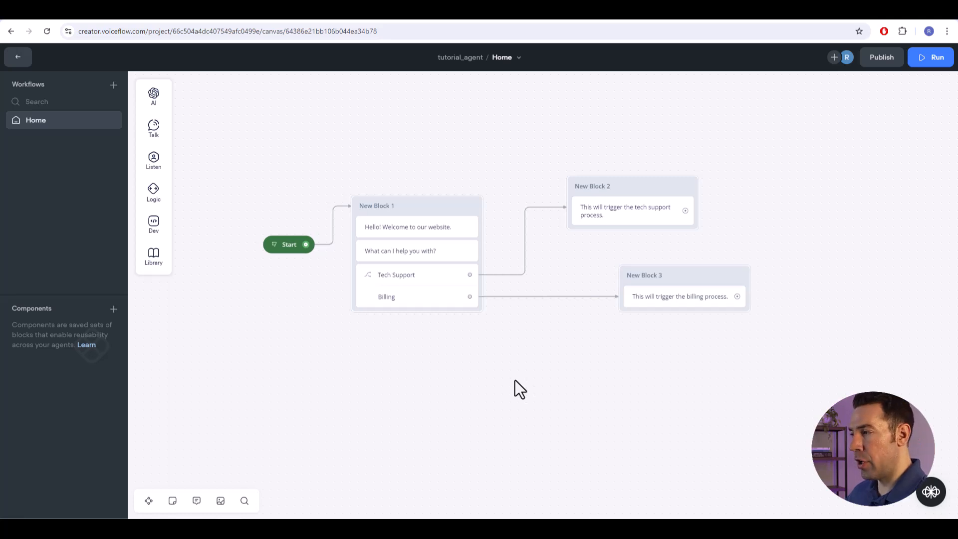
- Add a trigger to the canvas below New Block 1 and assign it the Tech Support intent
{"action": "right_click", "coordinate": [334, 369]}
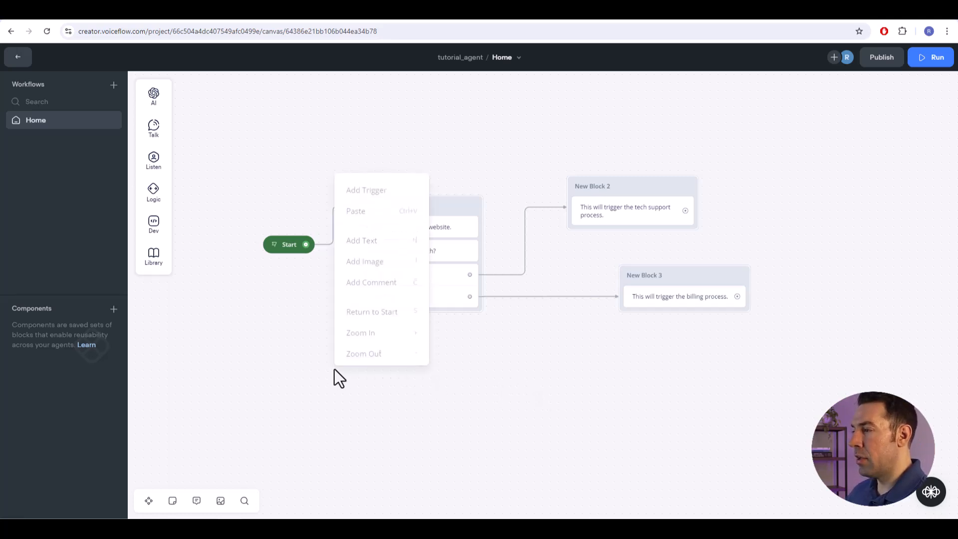
{"action": "left_click", "coordinate": [373, 188]}
{"action": "left_click_drag", "start_coordinate": [375, 195], "coordinate": [324, 367]}
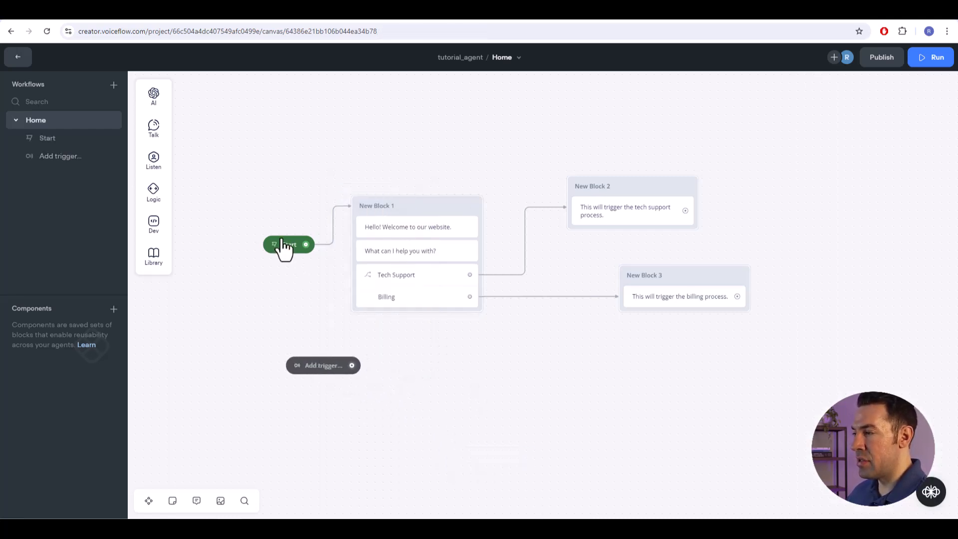
{"action": "left_click", "coordinate": [326, 367]}
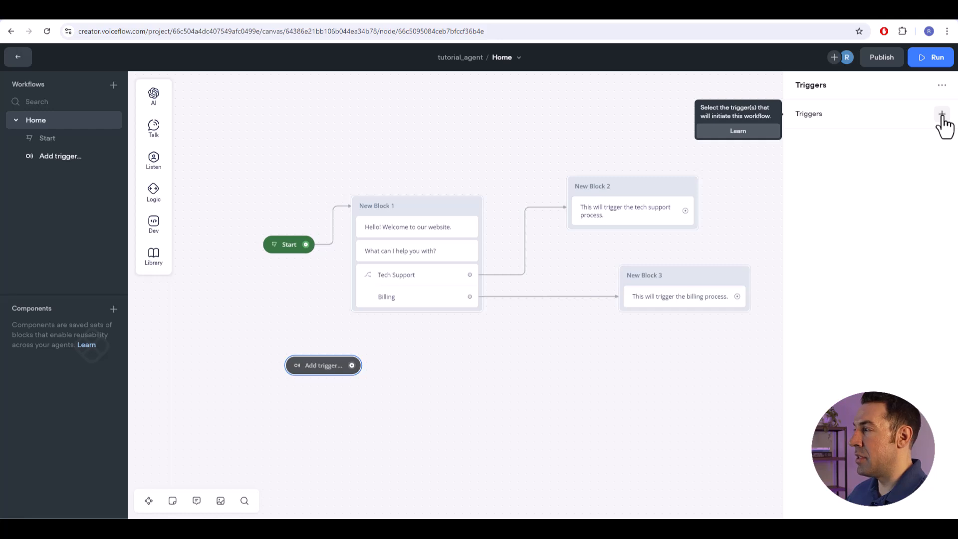
{"action": "left_click", "coordinate": [941, 115]}
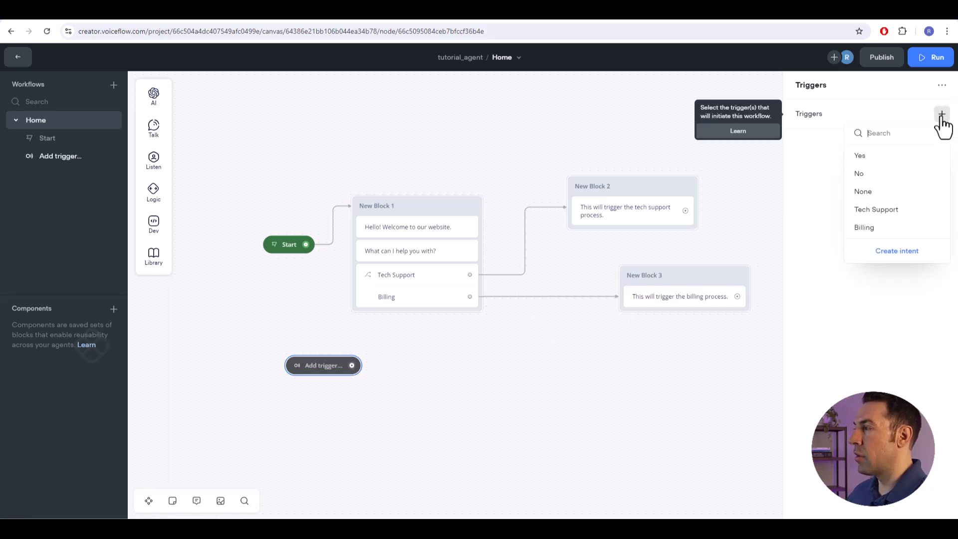
{"action": "left_click", "coordinate": [872, 212]}
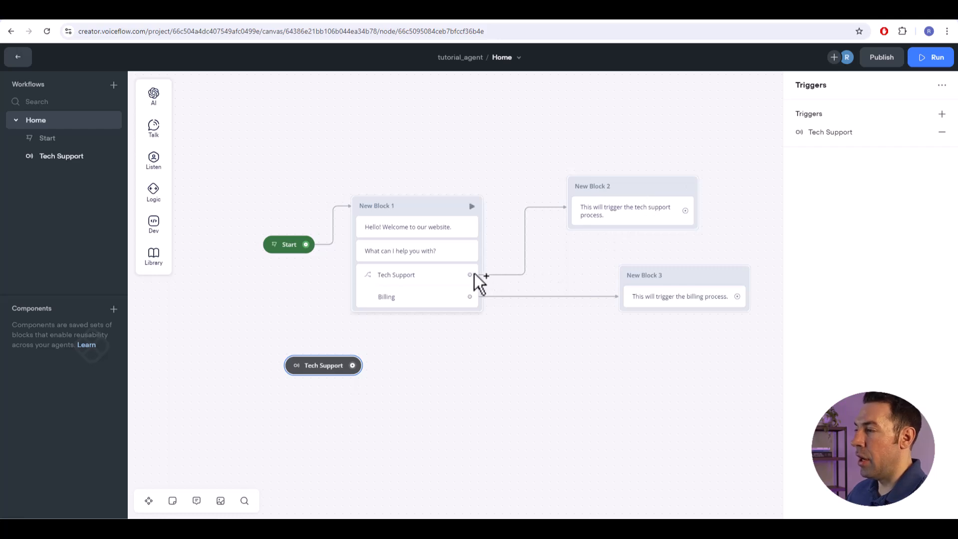
- Replace the Tech Support path's link with a Go to Intent action targeting Tech Support in the Home workflow
{"action": "left_click_drag", "start_coordinate": [470, 274], "coordinate": [507, 268]}
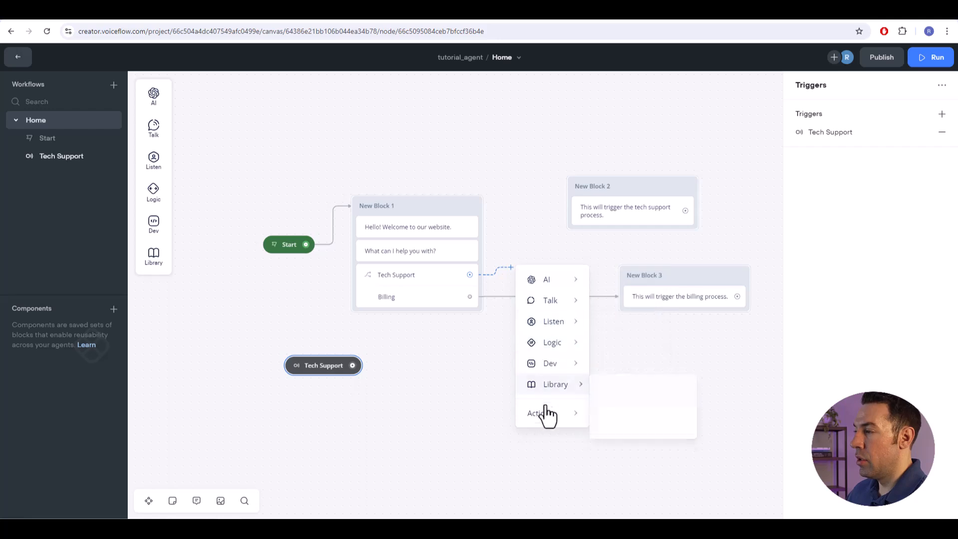
{"action": "mouse_move", "coordinate": [548, 421]}
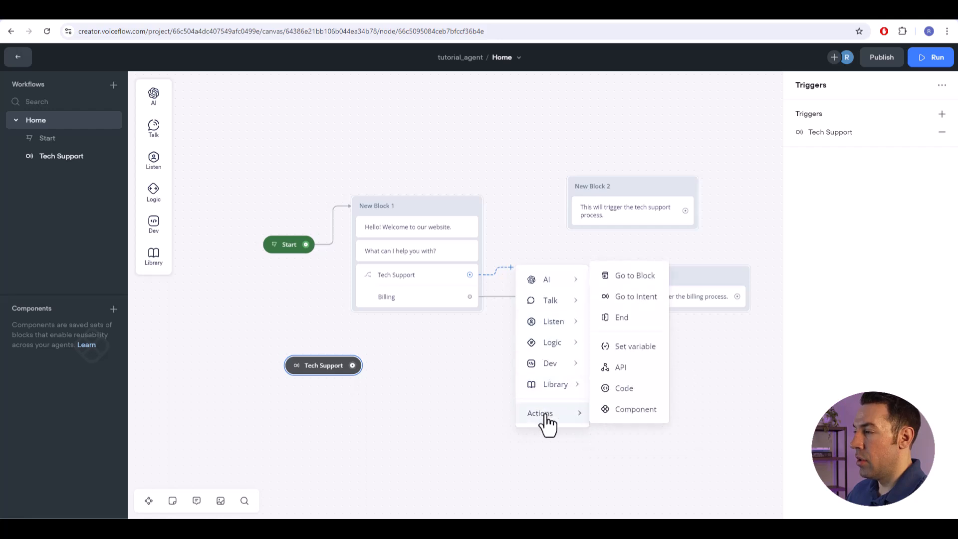
{"action": "left_click", "coordinate": [615, 297]}
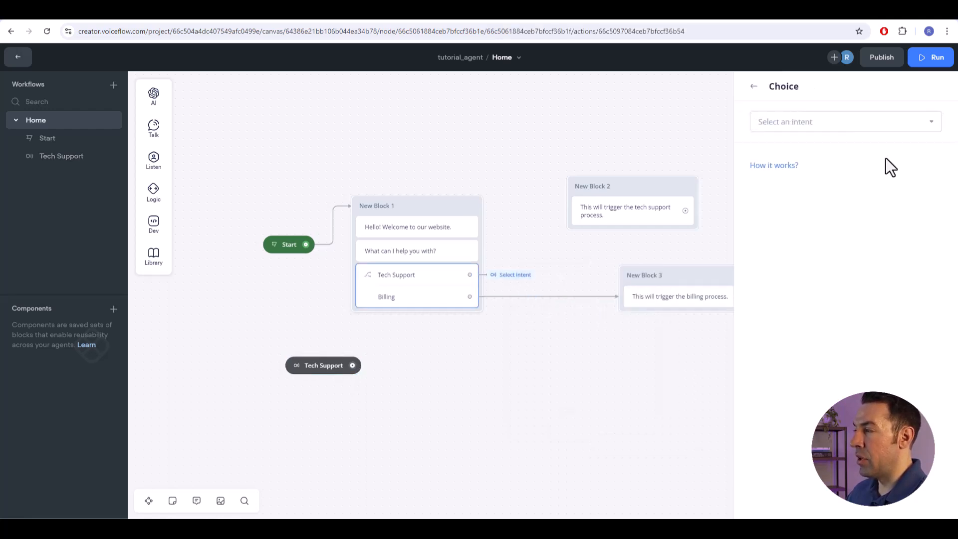
{"action": "left_click", "coordinate": [887, 128]}
{"action": "mouse_move", "coordinate": [793, 192]}
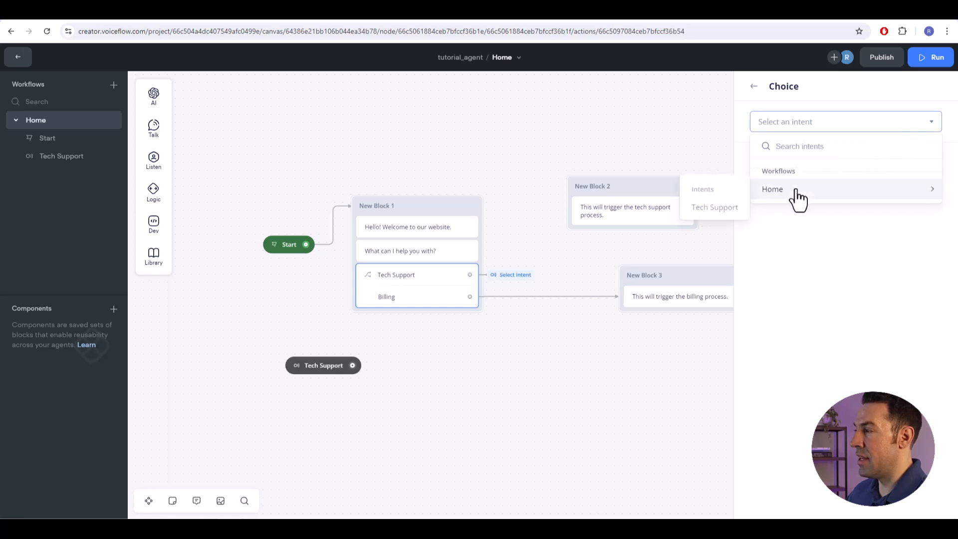
{"action": "left_click", "coordinate": [728, 218]}
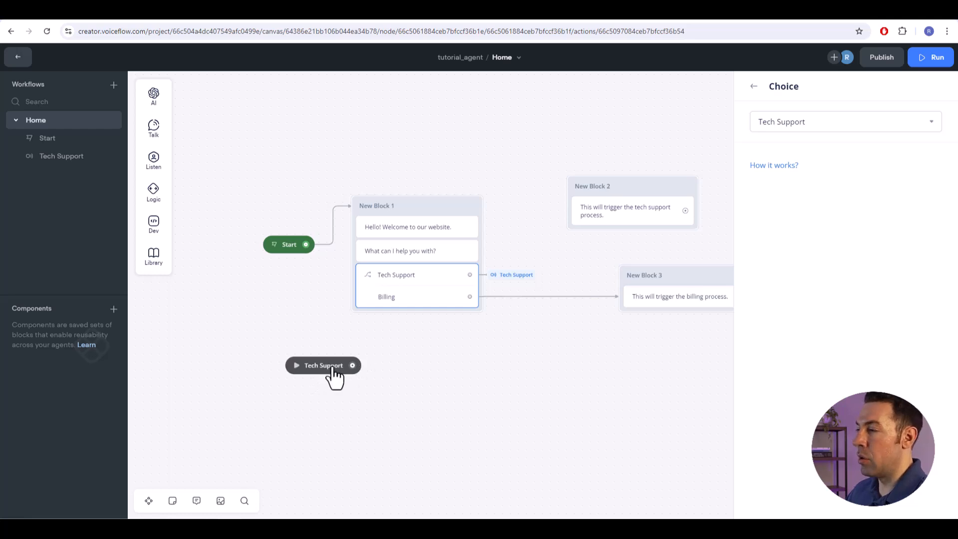
- Undo the Tech Support trigger and the Go to Intent action, restoring the Tech Support path's link to New Block 2
{"action": "left_click_drag", "start_coordinate": [353, 366], "coordinate": [427, 361]}
{"action": "left_click", "coordinate": [396, 388]}
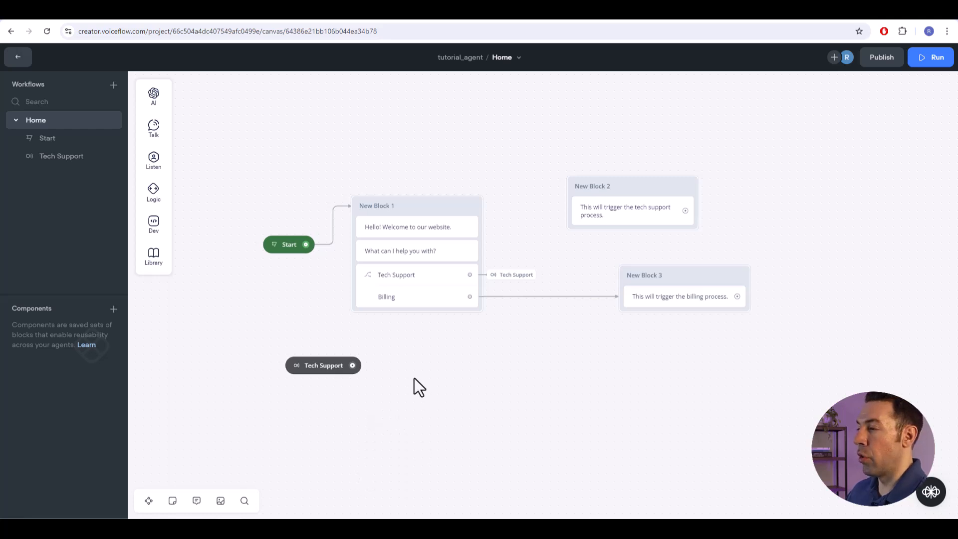
{"action": "key", "text": "ctrl+z"}
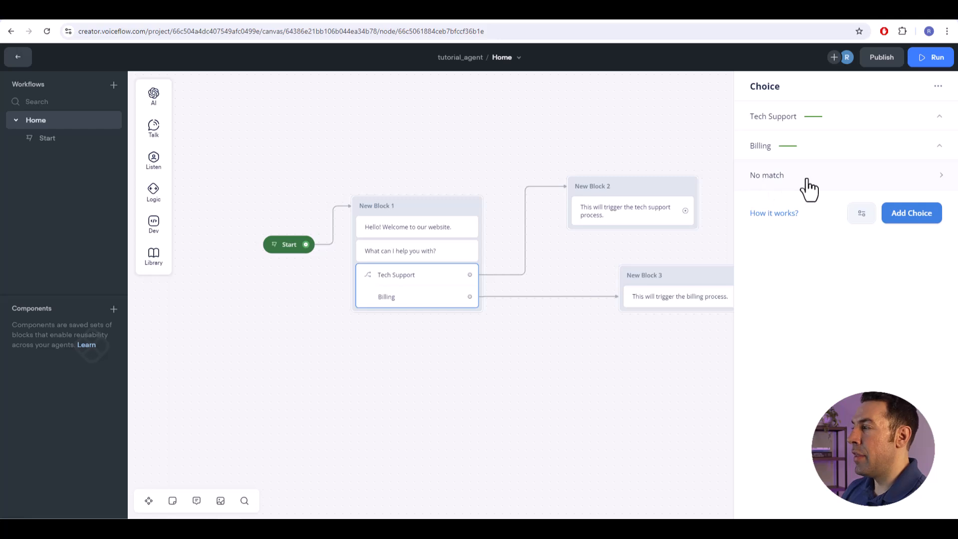
- Add a No match path to the choice and connect it to a new Response AI step using Knowledge Base as data source
{"action": "left_click", "coordinate": [902, 181]}
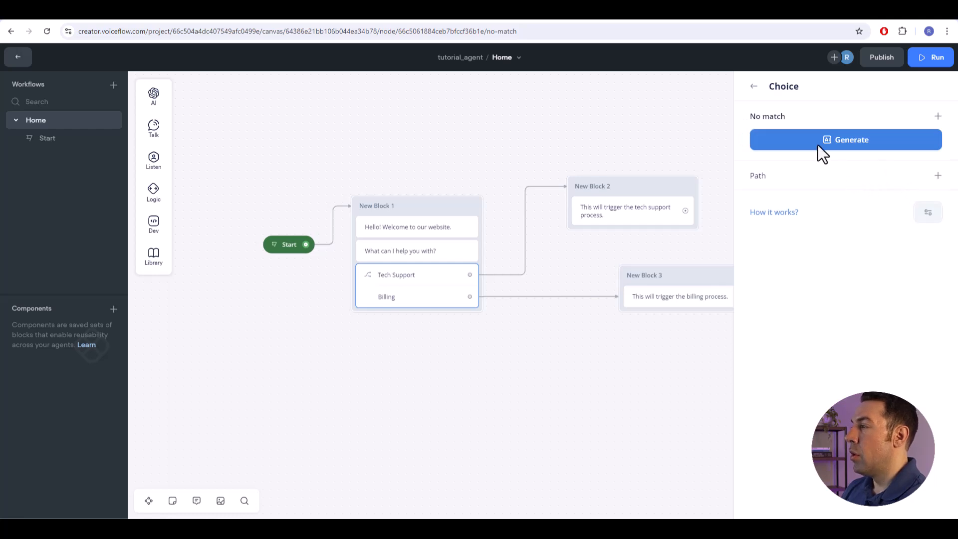
{"action": "left_click", "coordinate": [938, 176]}
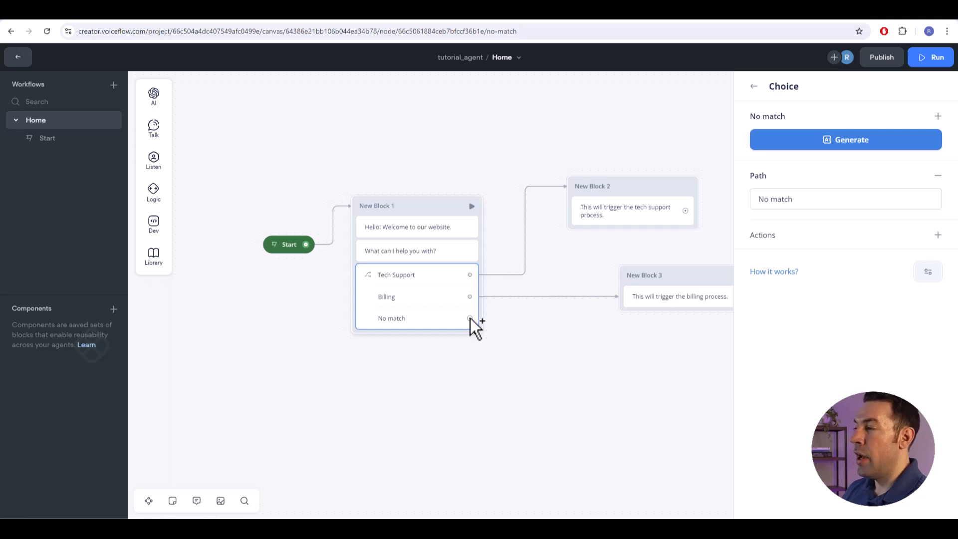
{"action": "left_click_drag", "start_coordinate": [470, 318], "coordinate": [572, 383]}
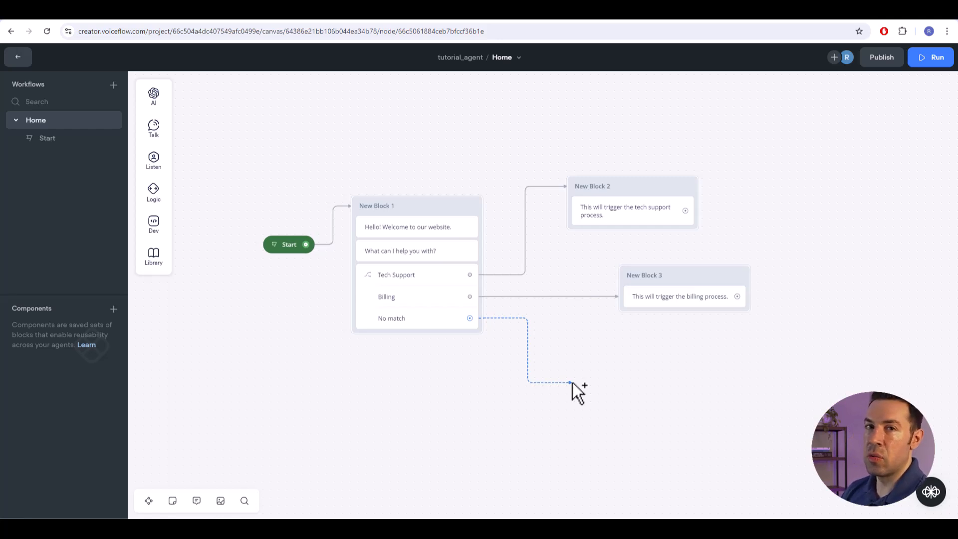
{"action": "left_click_drag", "start_coordinate": [572, 382], "coordinate": [573, 382]}
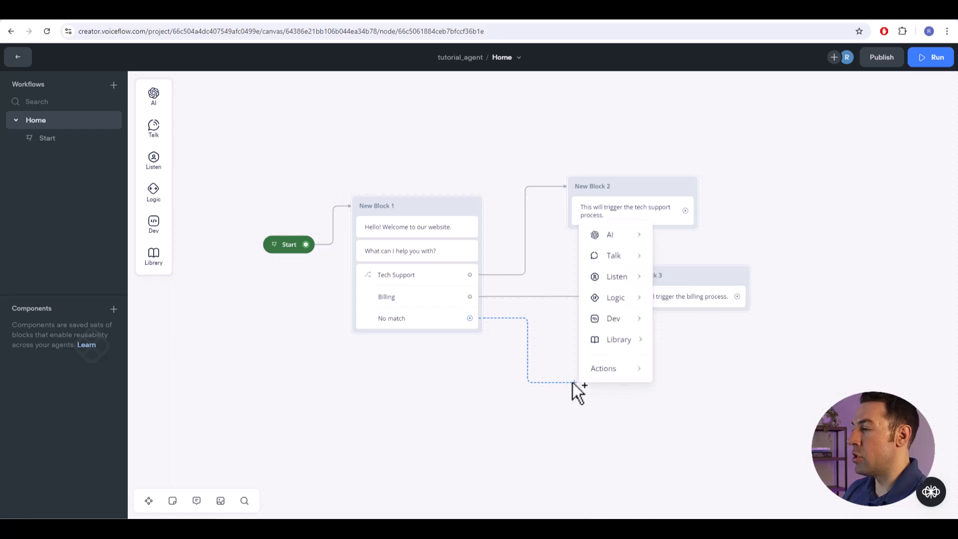
{"action": "mouse_move", "coordinate": [610, 239]}
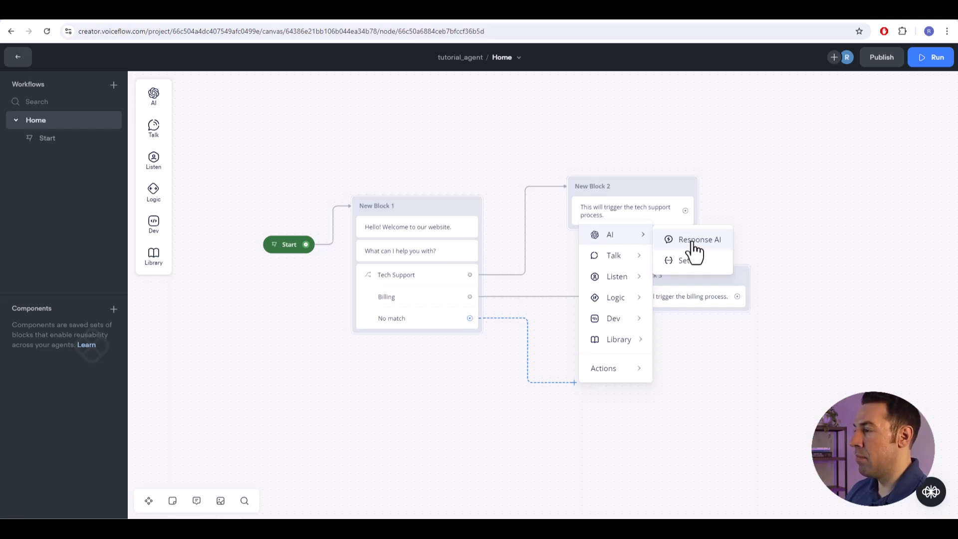
{"action": "left_click", "coordinate": [694, 240]}
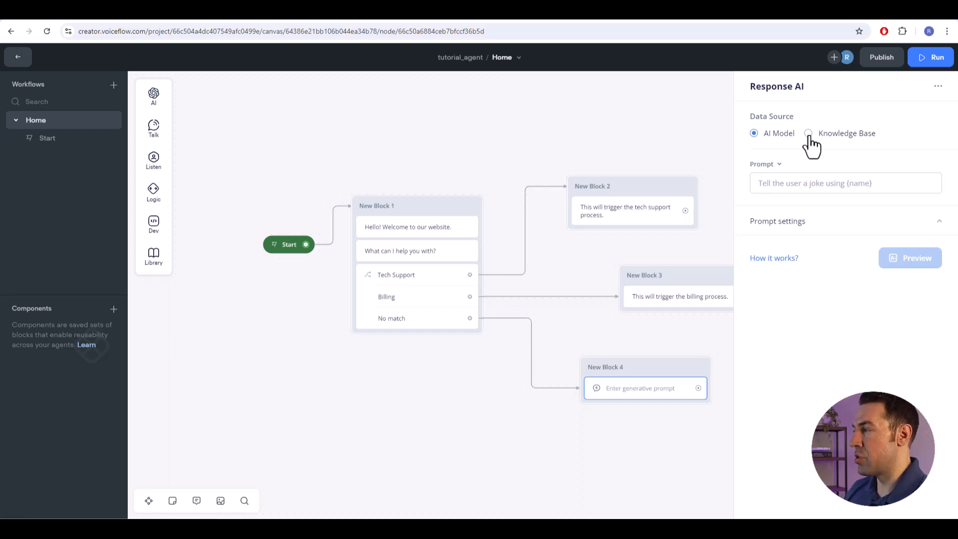
{"action": "left_click", "coordinate": [808, 133]}
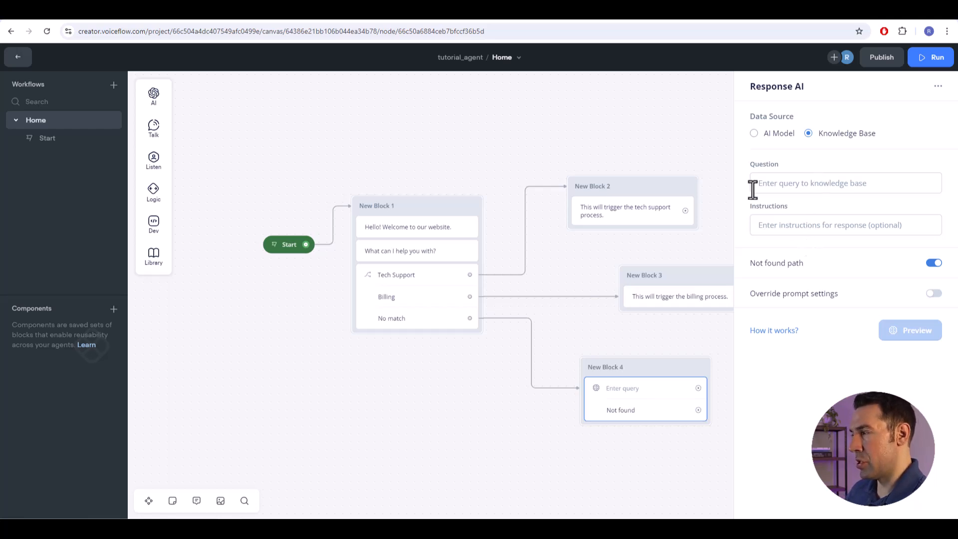
{"action": "left_click", "coordinate": [791, 185]}
{"action": "type", "text": "{"}
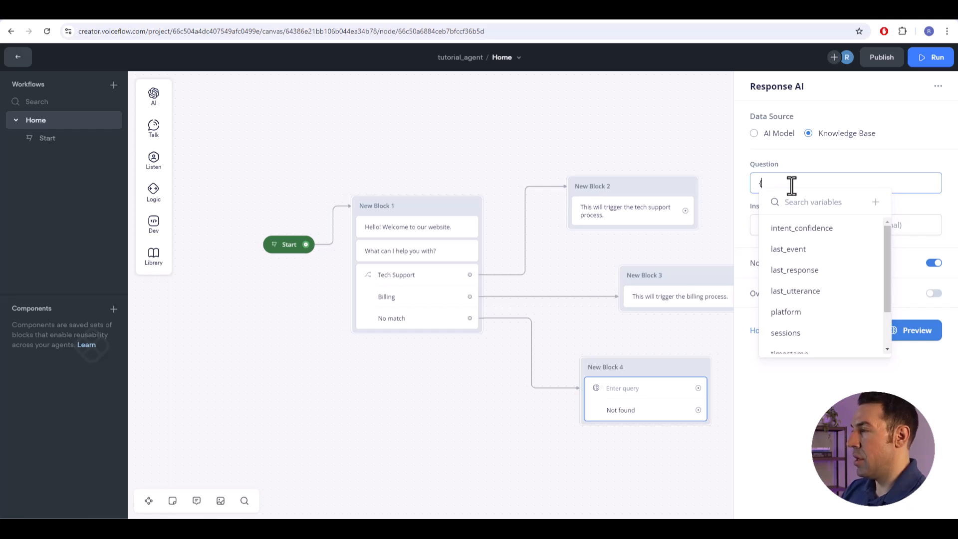
{"action": "key", "text": "BackSpace"}
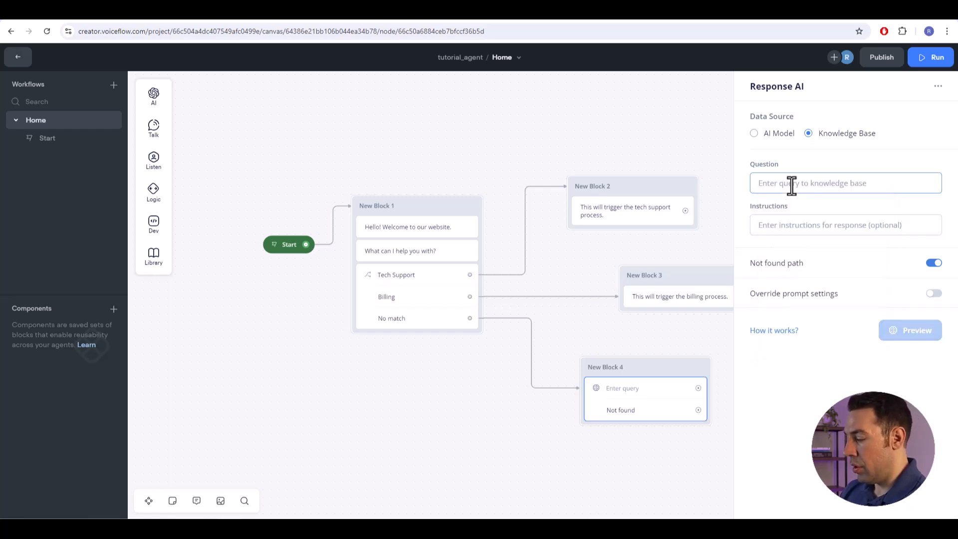
{"action": "type", "text": "What"}
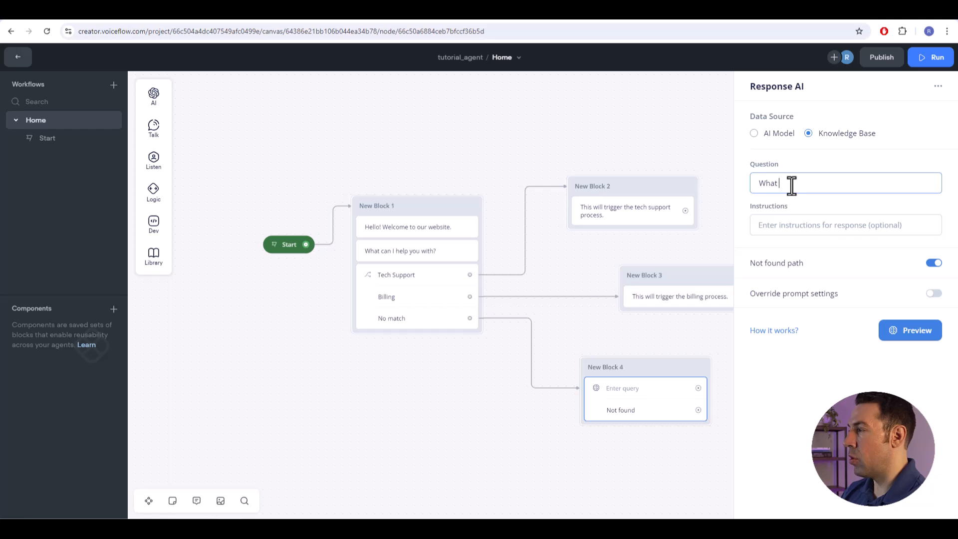
{"action": "key", "text": "BackSpace"}
{"action": "key", "text": "BackSpace"}
{"action": "key", "text": "BackSpace"}
{"action": "key", "text": "BackSpace"}
{"action": "key", "text": "BackSpace"}
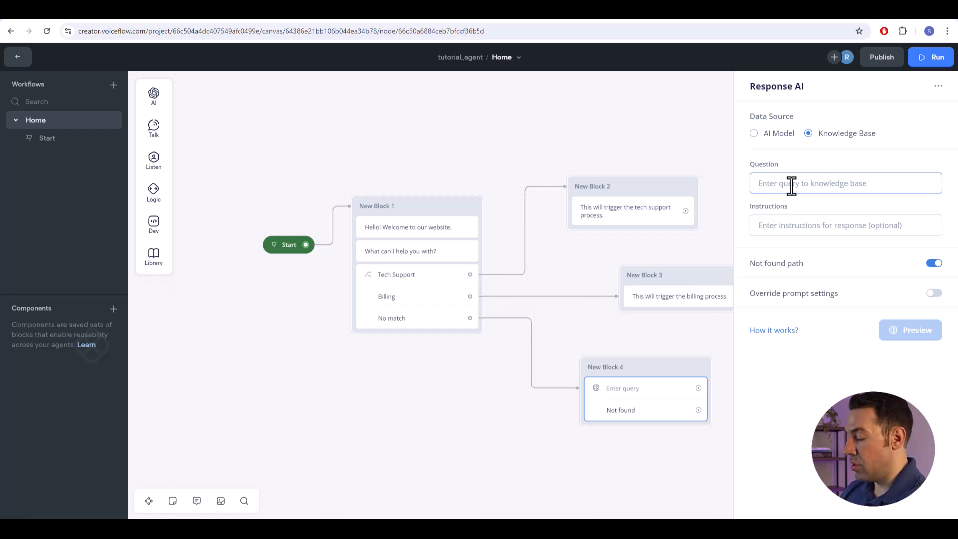
{"action": "type", "text": "{"}
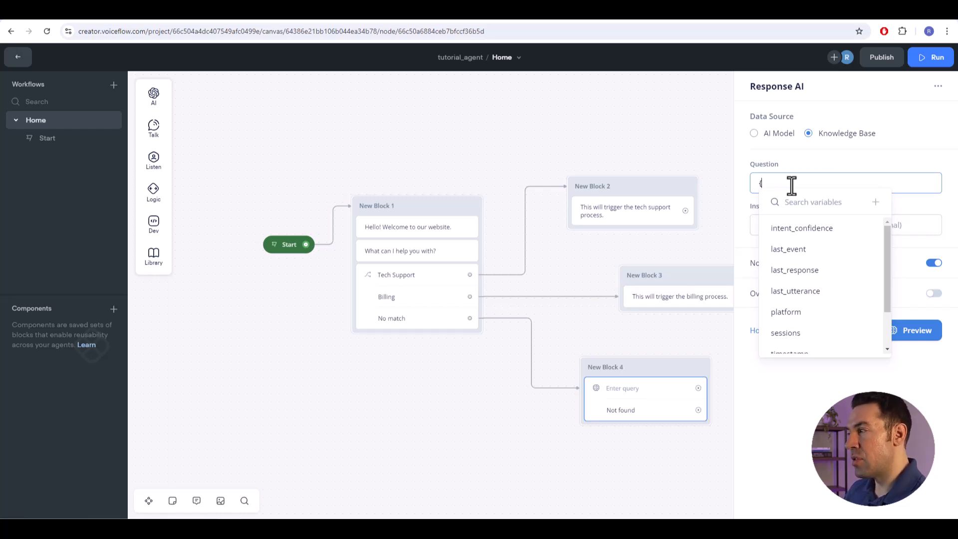
{"action": "key", "text": "BackSpace"}
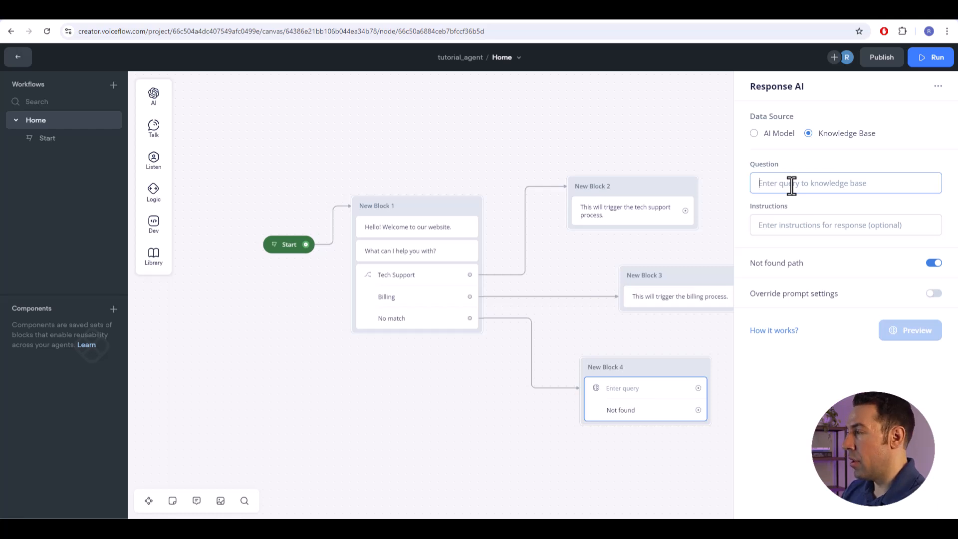
- Set the Response AI step's knowledge base question to the {last_utterance} variable
{"action": "type", "text": "{"}
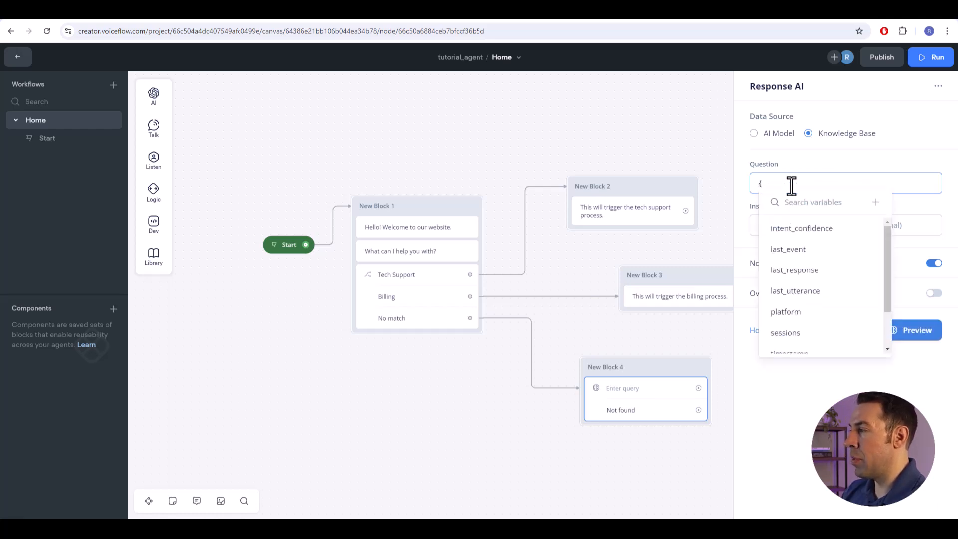
{"action": "scroll", "coordinate": [833, 316], "scroll_direction": "down", "scroll_amount": 3}
{"action": "scroll", "coordinate": [830, 324], "scroll_direction": "up", "scroll_amount": 3}
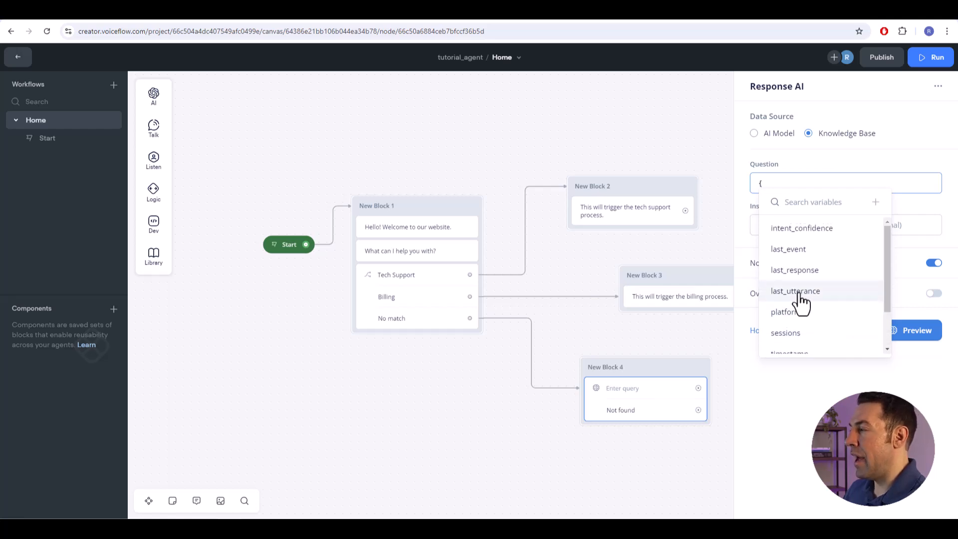
{"action": "left_click", "coordinate": [798, 292]}
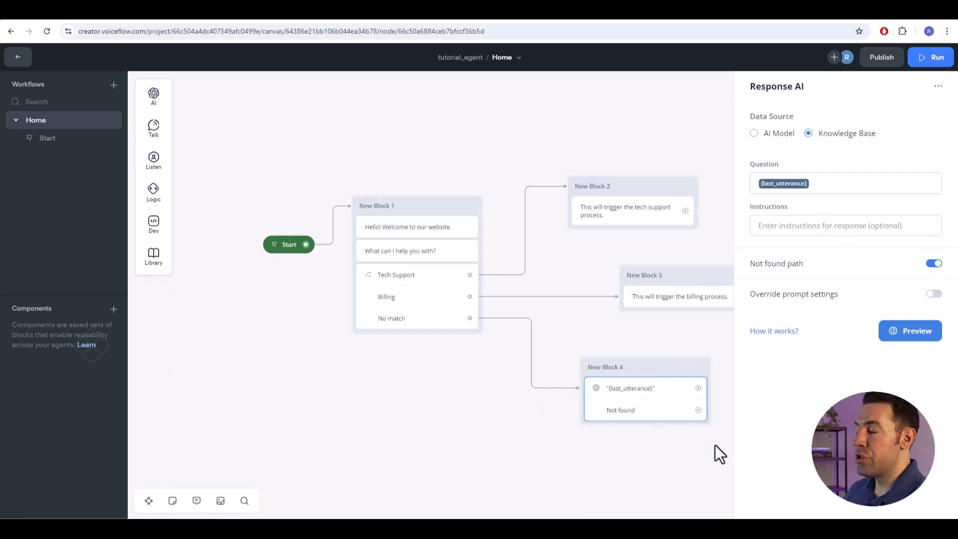
- Override the Response AI prompt settings with the GPT-3.5 Turbo model, temperature 0.20 and 209 max tokens
{"action": "left_click", "coordinate": [933, 294]}
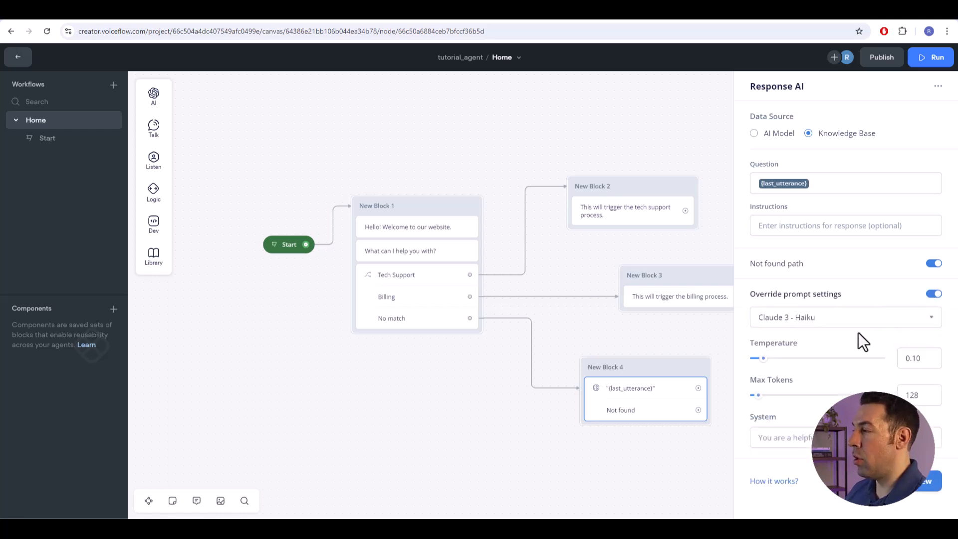
{"action": "left_click", "coordinate": [818, 327]}
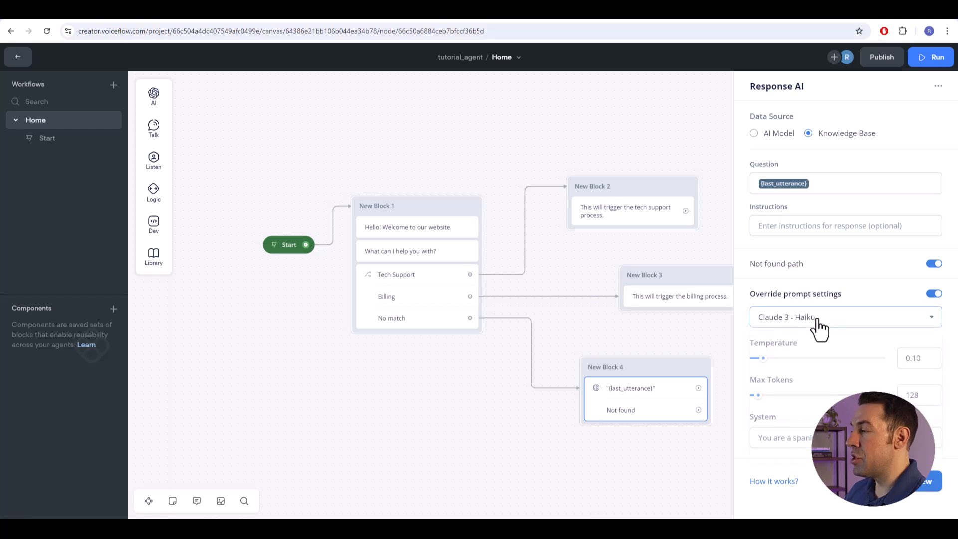
{"action": "left_click", "coordinate": [802, 349]}
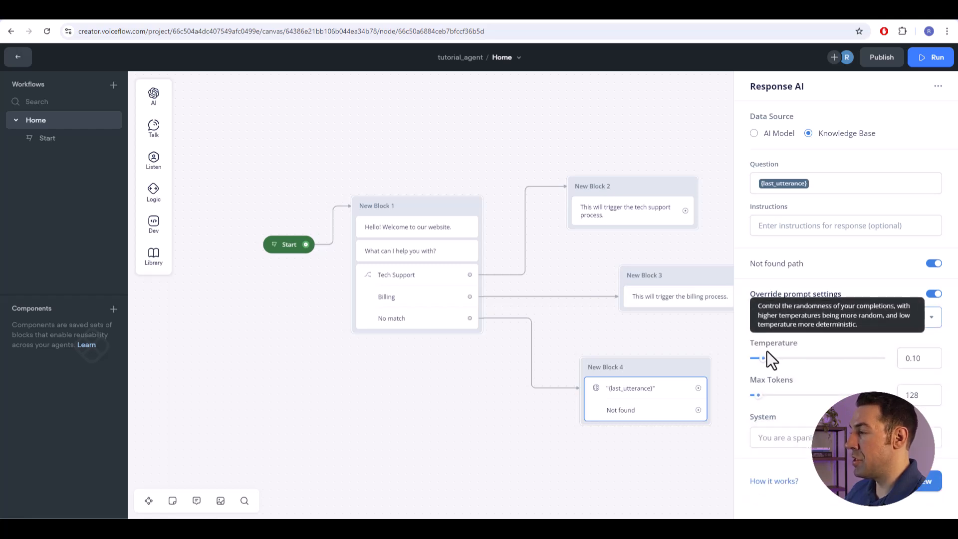
{"action": "left_click_drag", "start_coordinate": [803, 358], "coordinate": [762, 359]}
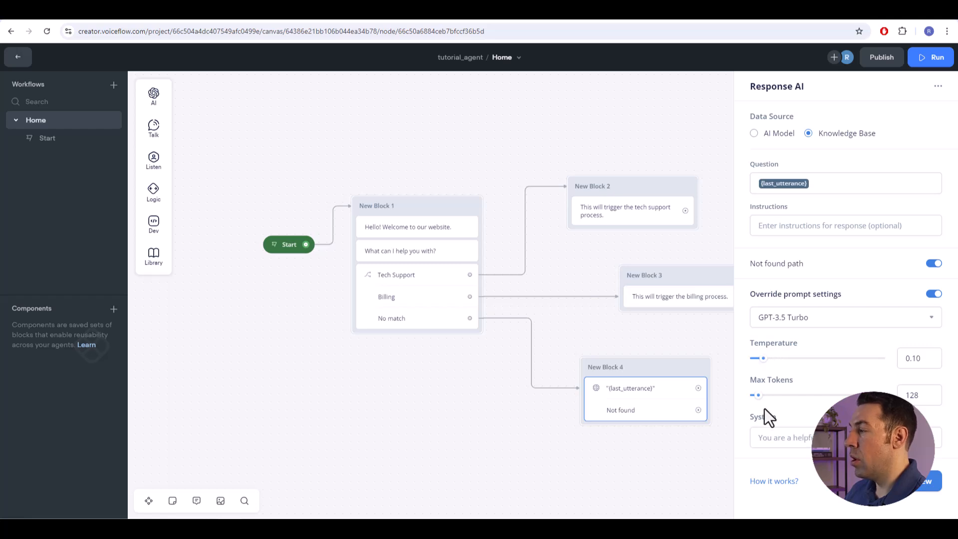
{"action": "left_click_drag", "start_coordinate": [758, 396], "coordinate": [764, 397]}
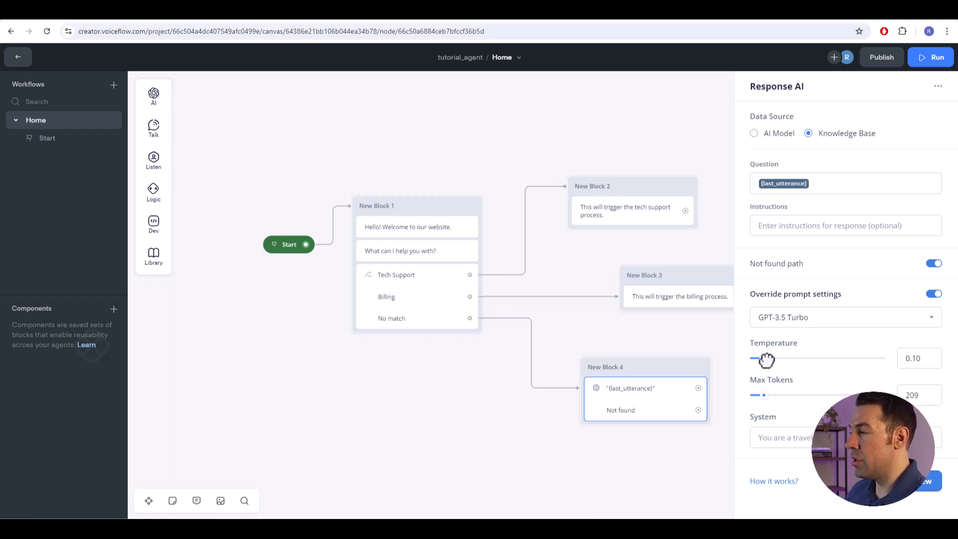
{"action": "left_click_drag", "start_coordinate": [771, 371], "coordinate": [780, 388]}
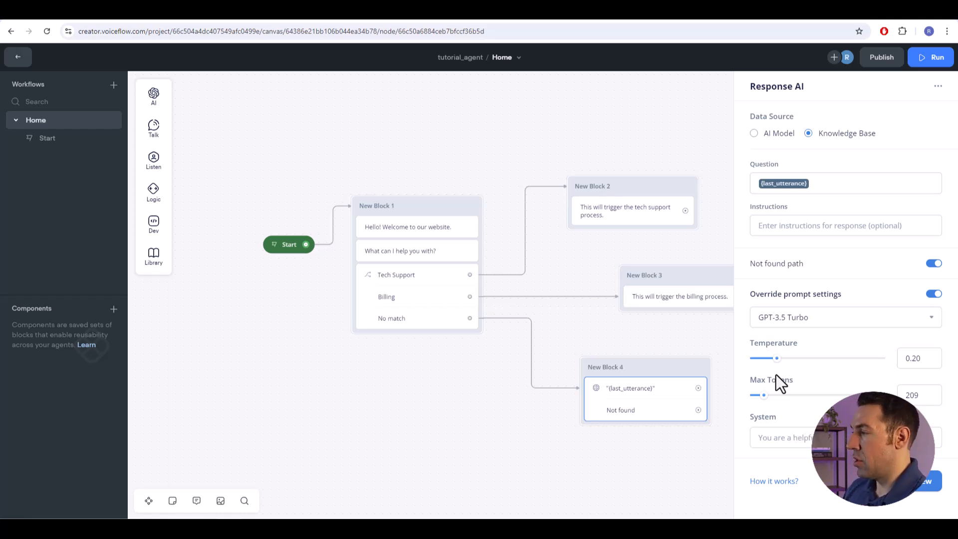
{"action": "left_click", "coordinate": [870, 437]}
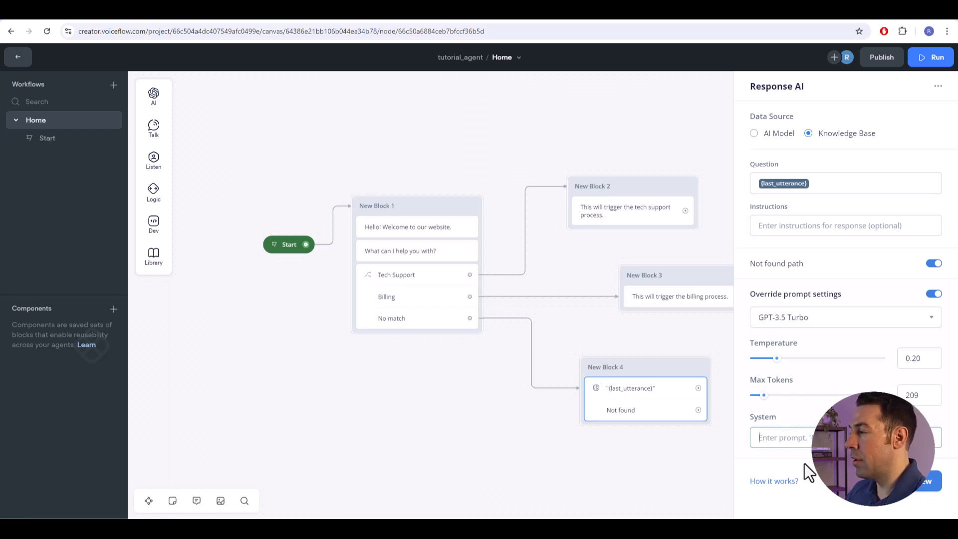
{"action": "left_click", "coordinate": [913, 488]}
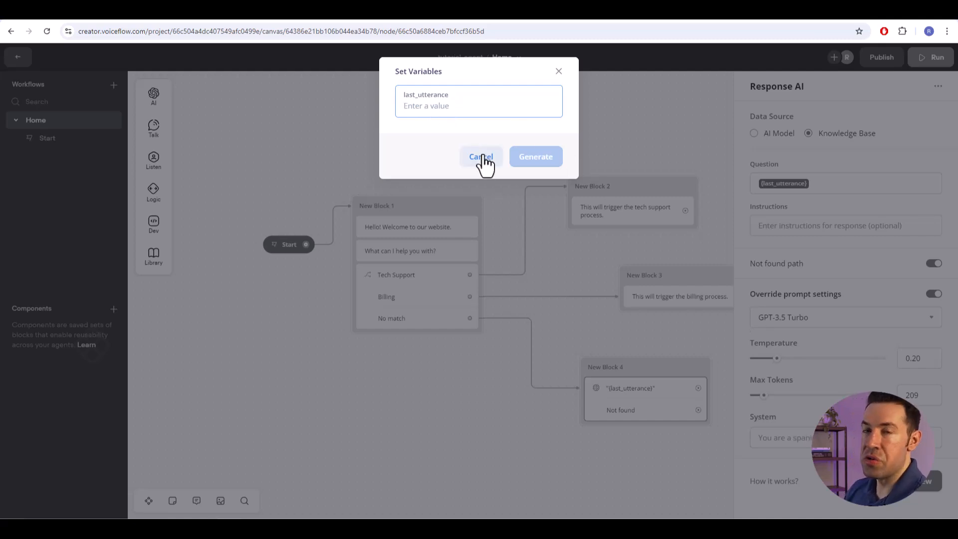
{"action": "left_click", "coordinate": [711, 183]}
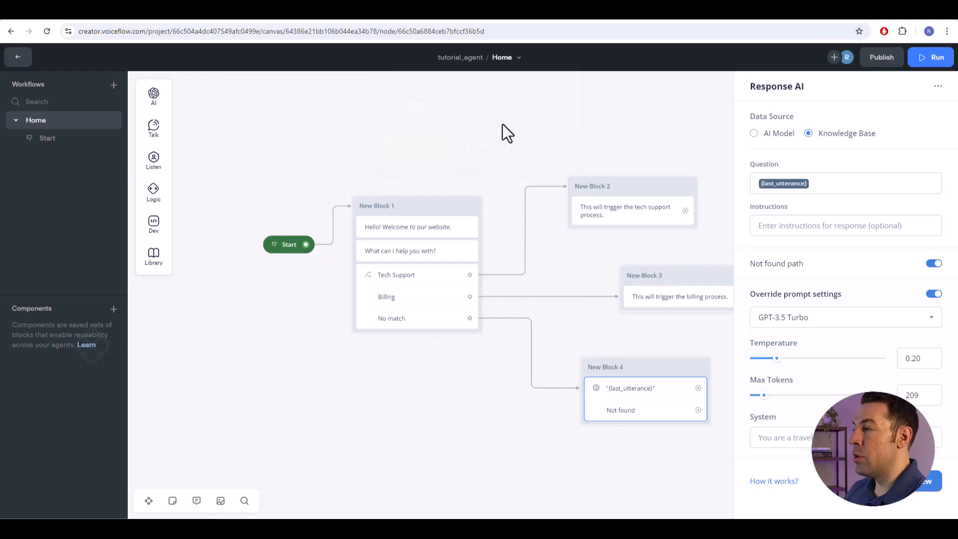
- Close the step's settings, switch to ChatGPT and review the knowledge base prompt and its generated answers about the company's services
{"action": "left_click", "coordinate": [520, 438]}
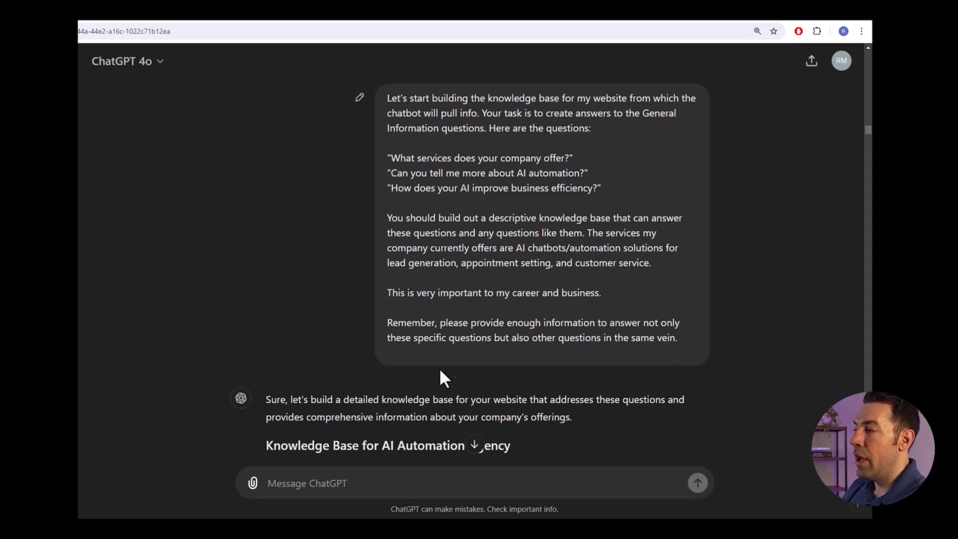
{"action": "scroll", "coordinate": [410, 370], "scroll_direction": "down", "scroll_amount": 7}
{"action": "scroll", "coordinate": [544, 290], "scroll_direction": "down", "scroll_amount": 7}
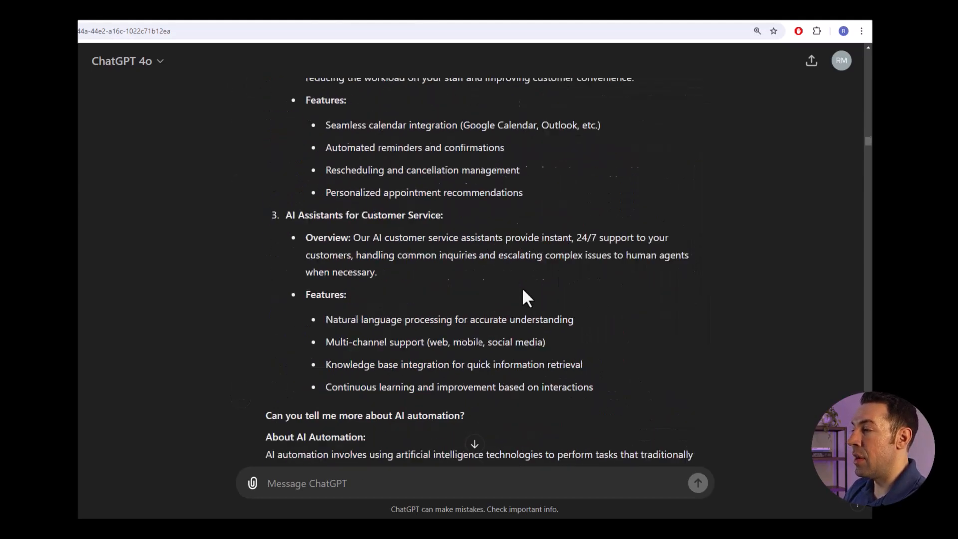
{"action": "scroll", "coordinate": [529, 307], "scroll_direction": "up", "scroll_amount": 12}
{"action": "scroll", "coordinate": [529, 307], "scroll_direction": "up", "scroll_amount": 4}
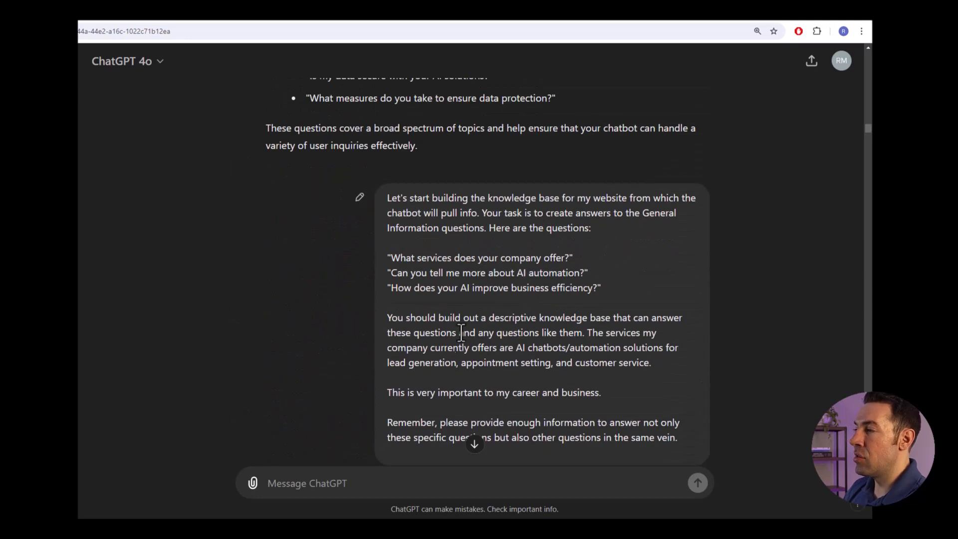
{"action": "scroll", "coordinate": [668, 275], "scroll_direction": "down", "scroll_amount": 2}
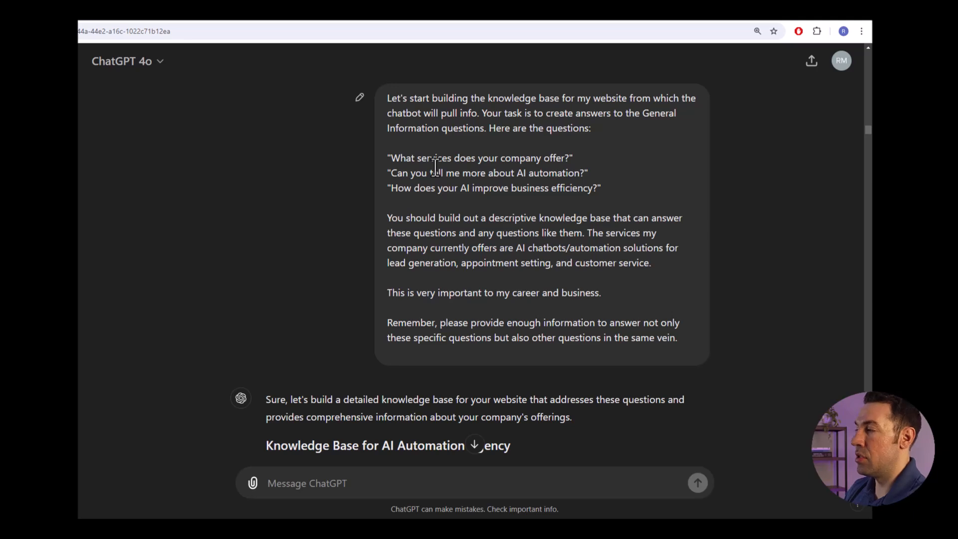
{"action": "scroll", "coordinate": [542, 189], "scroll_direction": "down", "scroll_amount": 1}
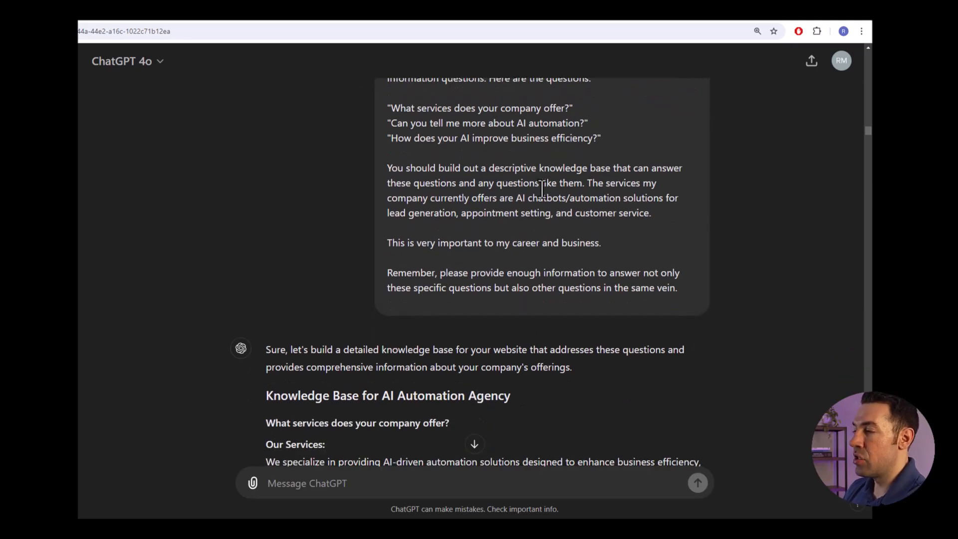
{"action": "scroll", "coordinate": [485, 234], "scroll_direction": "down", "scroll_amount": 3}
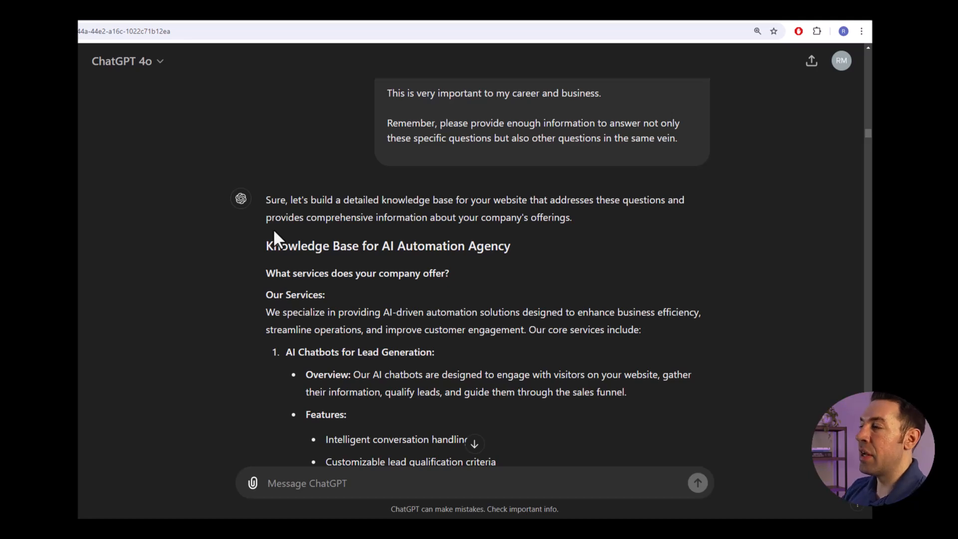
{"action": "scroll", "coordinate": [438, 246], "scroll_direction": "down", "scroll_amount": 4}
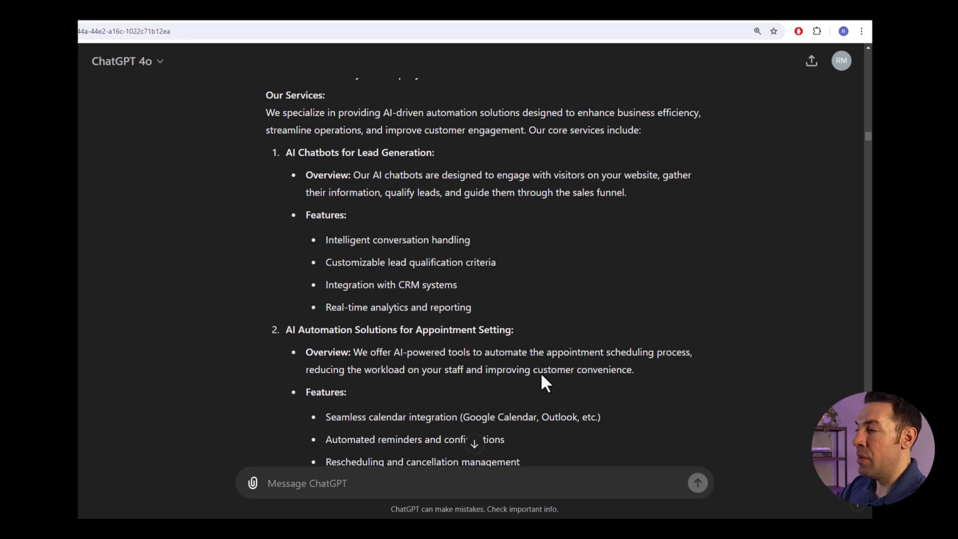
{"action": "scroll", "coordinate": [529, 344], "scroll_direction": "up", "scroll_amount": 3}
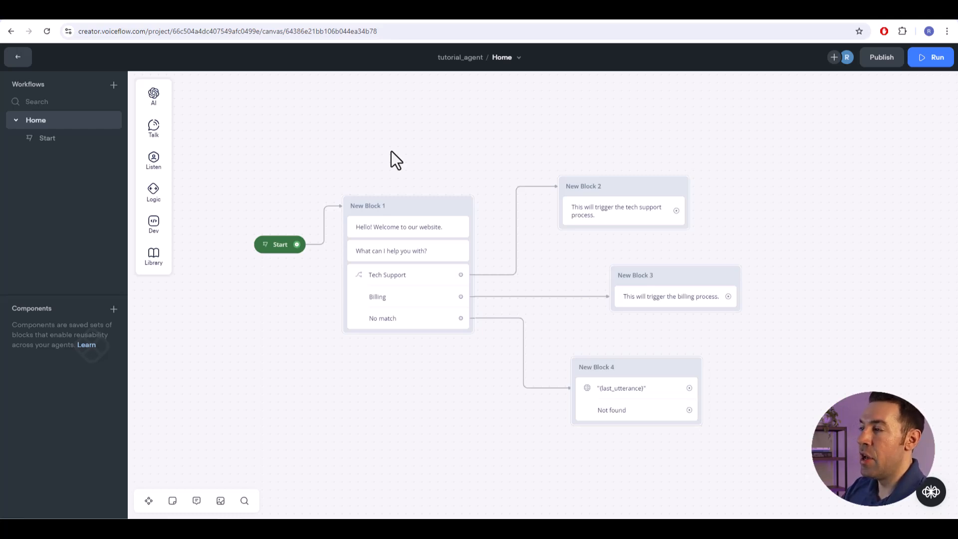
- Return to the Voiceflow canvas and leave the Home workflow for the agent's content overview
{"action": "left_click_drag", "start_coordinate": [415, 152], "coordinate": [428, 160]}
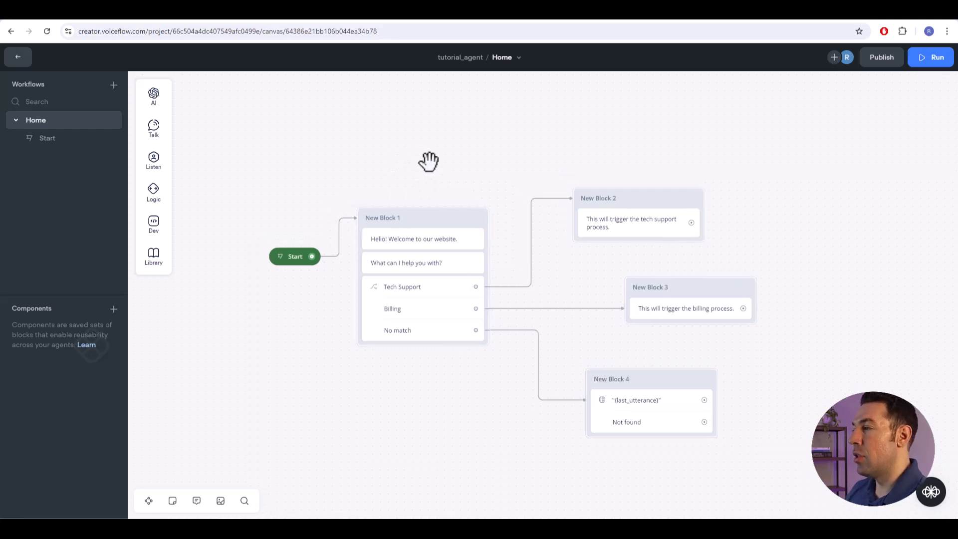
{"action": "left_click", "coordinate": [18, 58]}
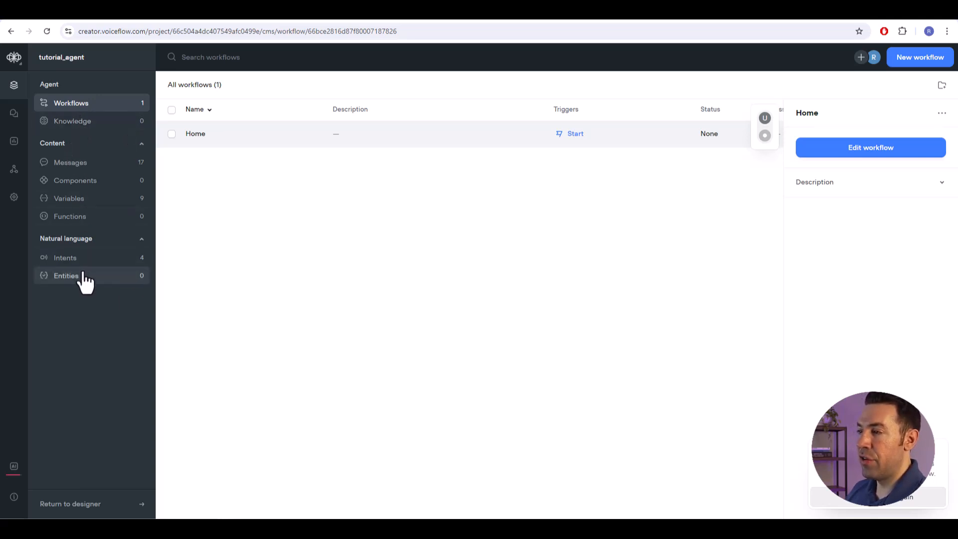
- Upload the file Valtiri KB.pdf as a data source in the agent's knowledge base and wait for it to sync
{"action": "left_click", "coordinate": [70, 126]}
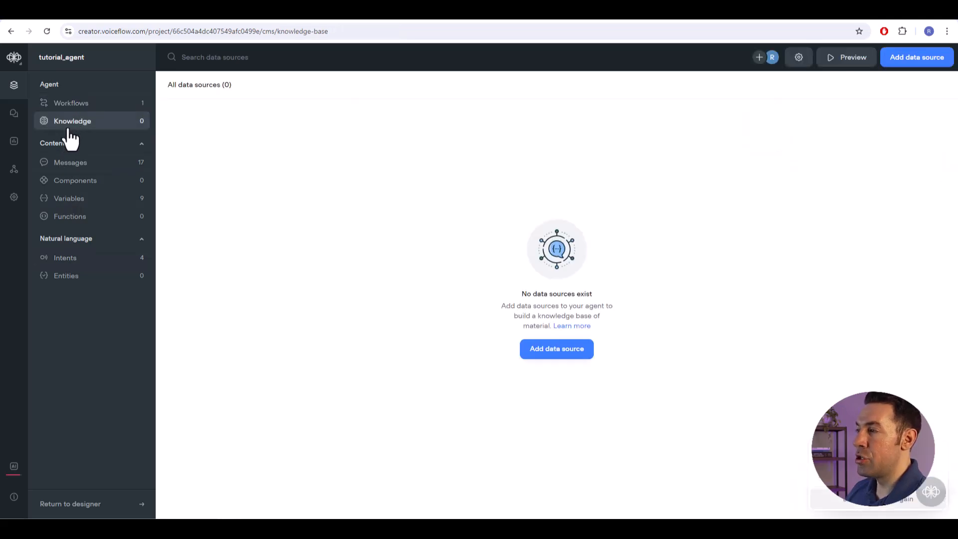
{"action": "left_click", "coordinate": [552, 353]}
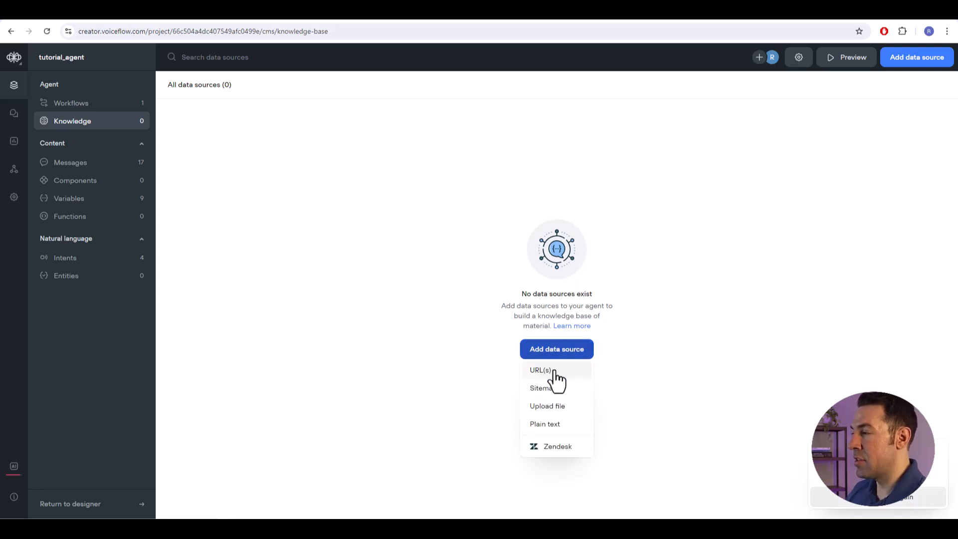
{"action": "left_click", "coordinate": [553, 406]}
{"action": "left_click", "coordinate": [477, 145]}
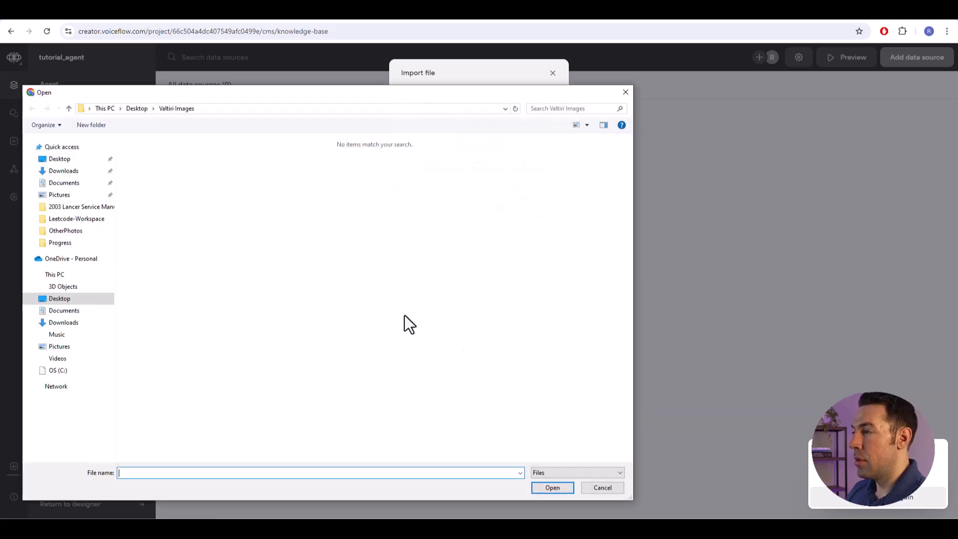
{"action": "left_click", "coordinate": [63, 322]}
{"action": "left_click", "coordinate": [152, 171]}
{"action": "left_click", "coordinate": [552, 487]}
{"action": "left_click", "coordinate": [537, 208]}
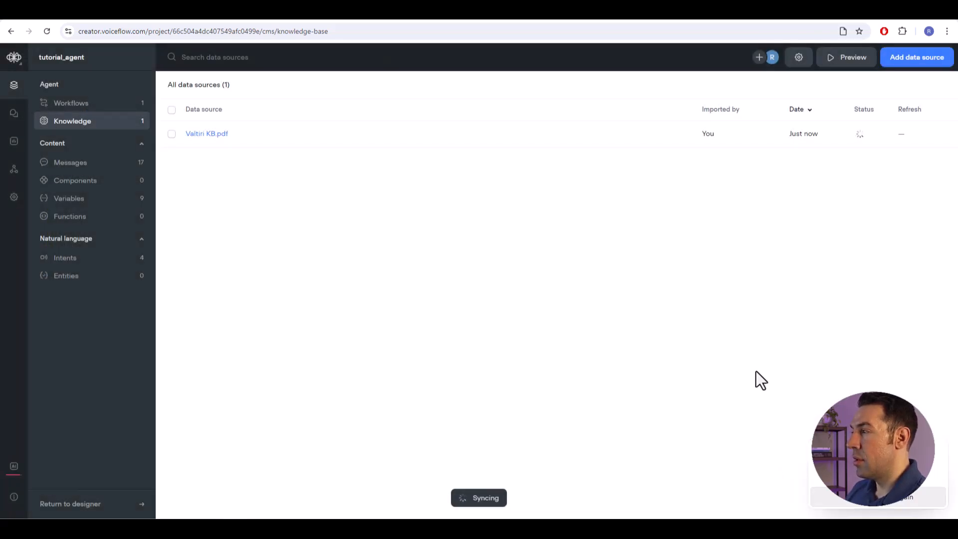
{"action": "mouse_move", "coordinate": [860, 140]}
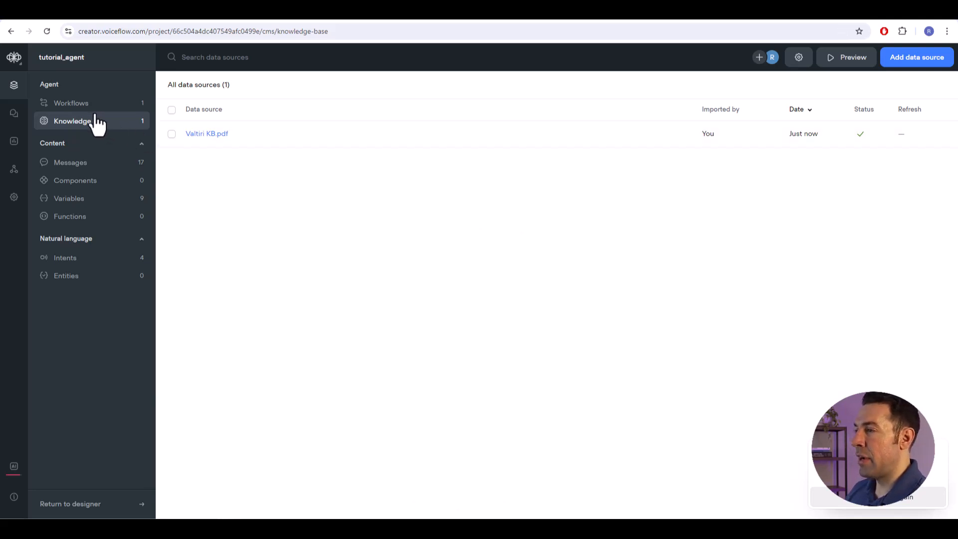
- Reopen the Home workflow and review the settings of the {last_utterance} Response AI step in New Block 4
{"action": "left_click", "coordinate": [72, 104]}
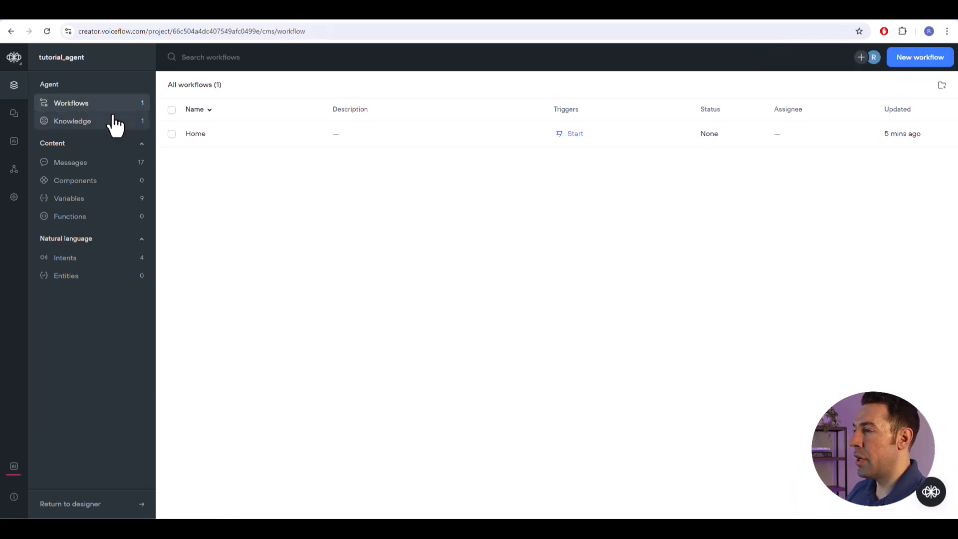
{"action": "left_click", "coordinate": [473, 137]}
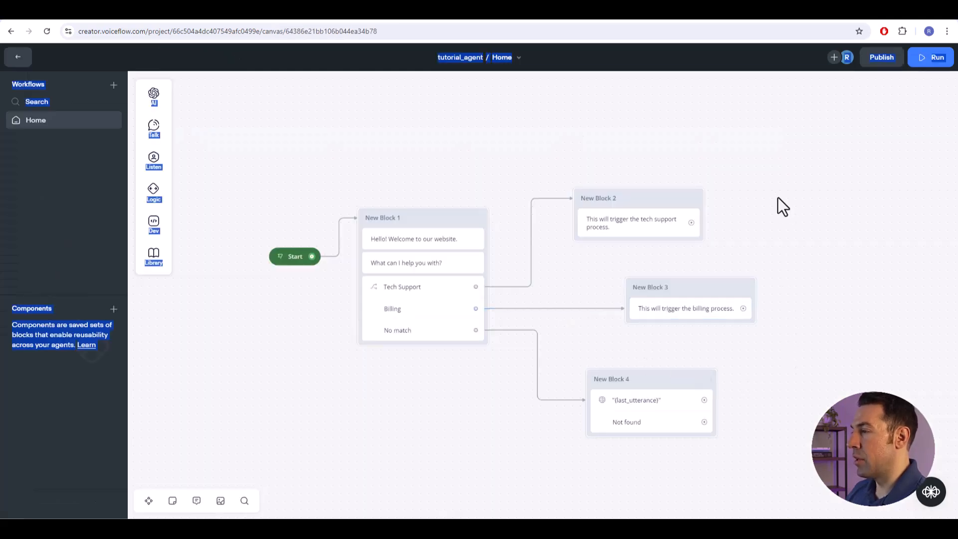
{"action": "left_click", "coordinate": [645, 406]}
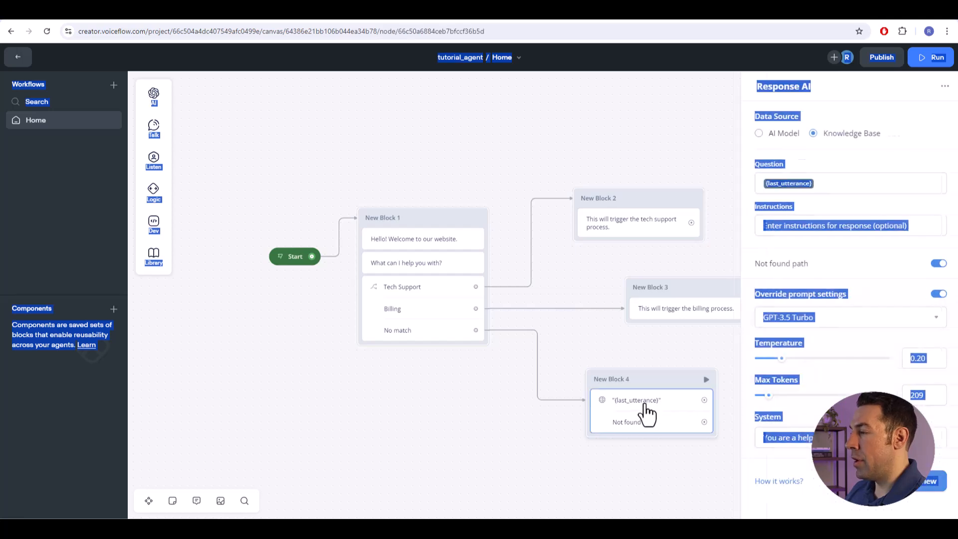
{"action": "left_click", "coordinate": [803, 202]}
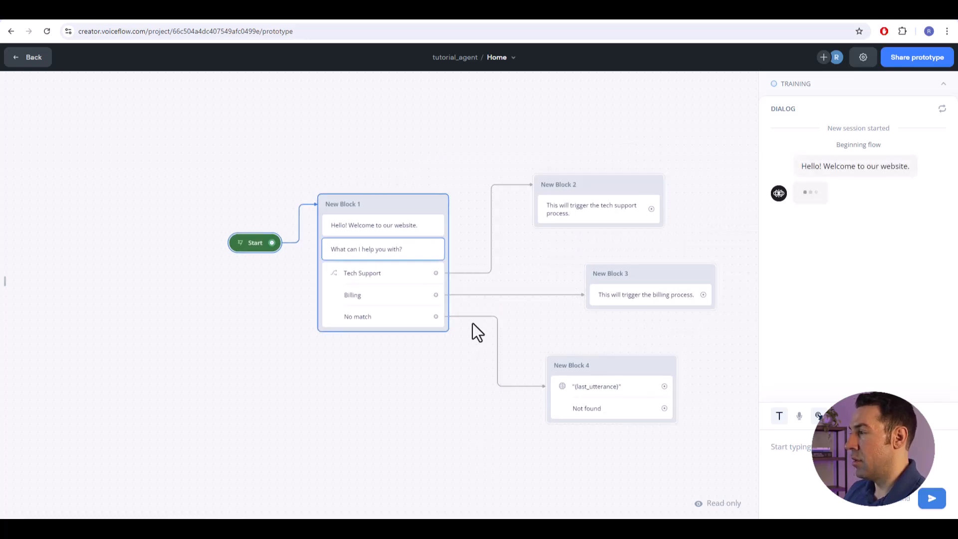
- Test the prototype by asking "What types of services do you offer?", review the answer, and ask "what color is the sky?" in a new session
{"action": "left_click", "coordinate": [812, 466]}
{"action": "type", "text": "what types"}
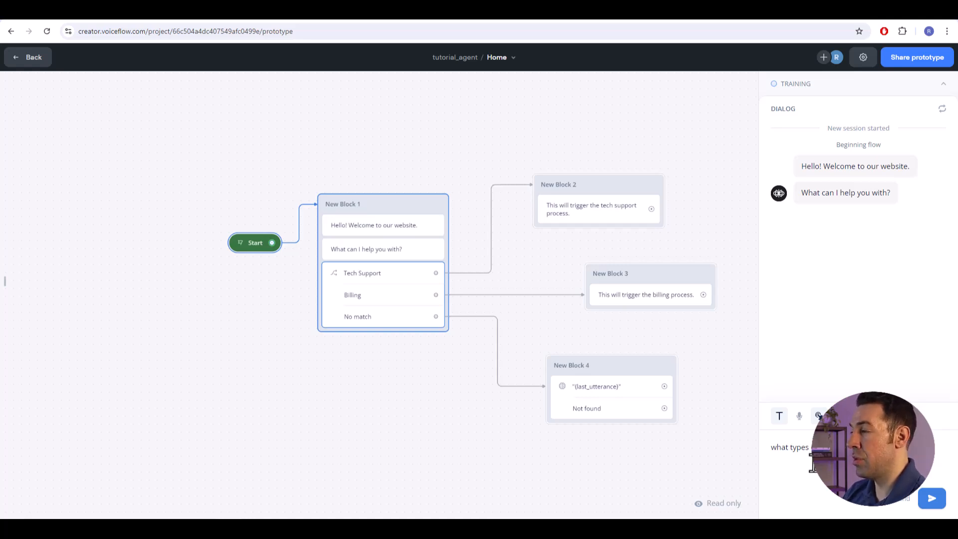
{"action": "key", "text": "Return"}
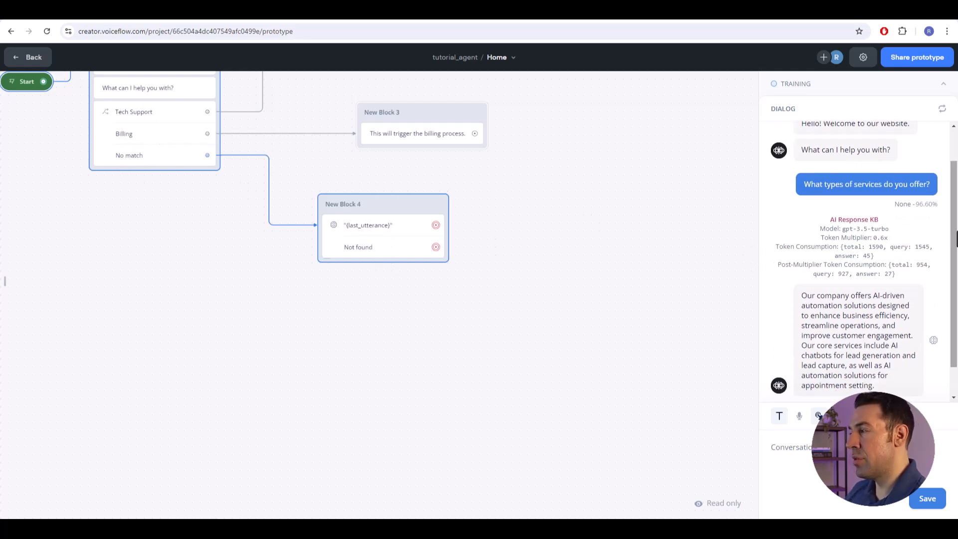
{"action": "scroll", "coordinate": [957, 212], "scroll_direction": "up", "scroll_amount": 1}
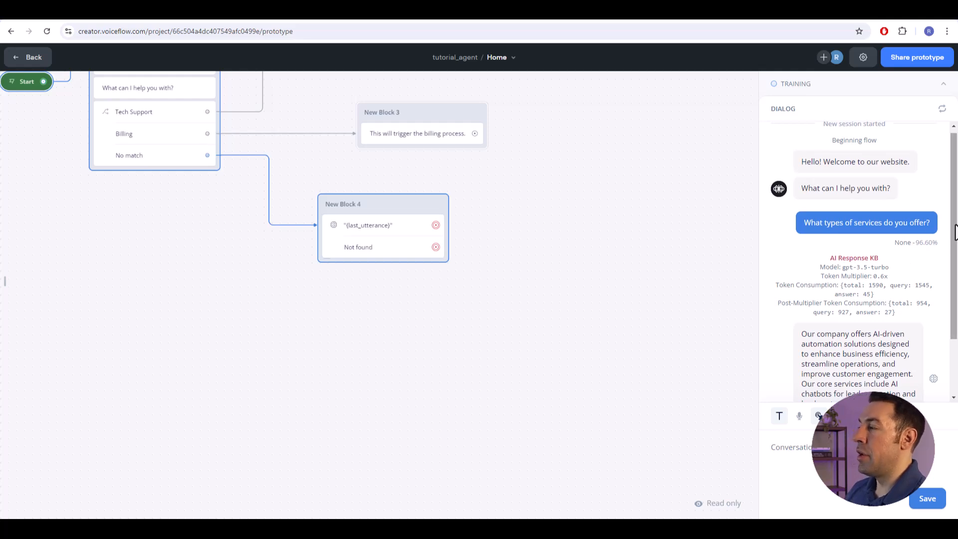
{"action": "scroll", "coordinate": [955, 244], "scroll_direction": "down", "scroll_amount": 1}
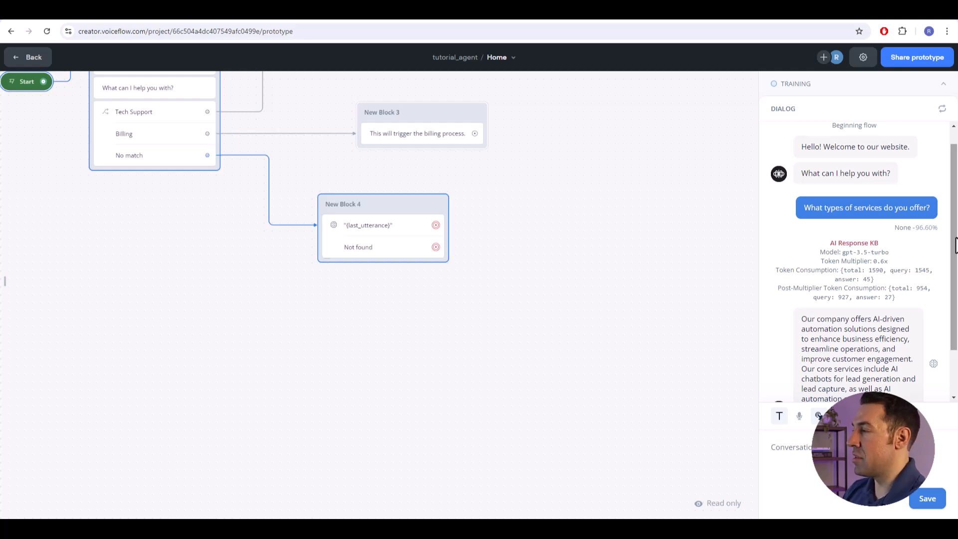
{"action": "left_click_drag", "start_coordinate": [956, 257], "coordinate": [957, 301]}
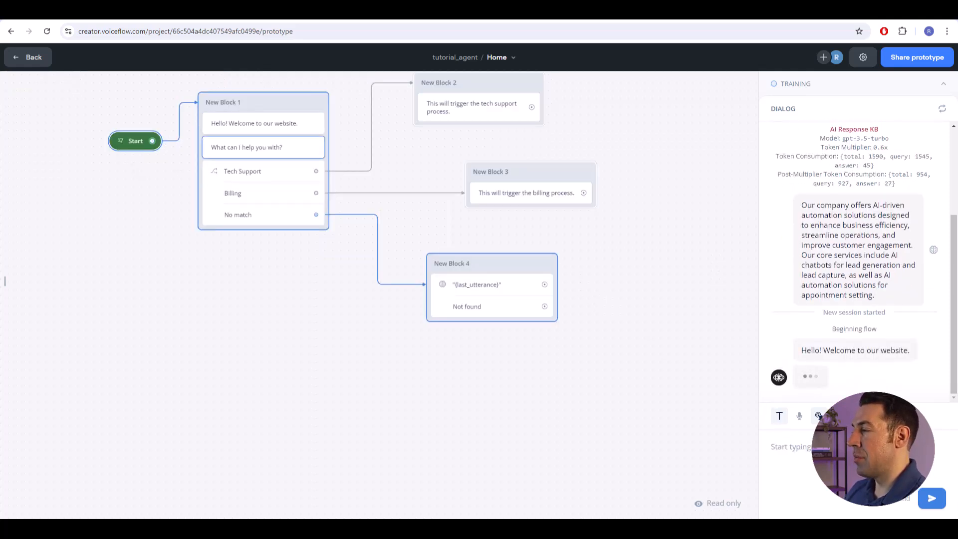
{"action": "type", "text": "what color is the sky?"}
{"action": "key", "text": "Return"}
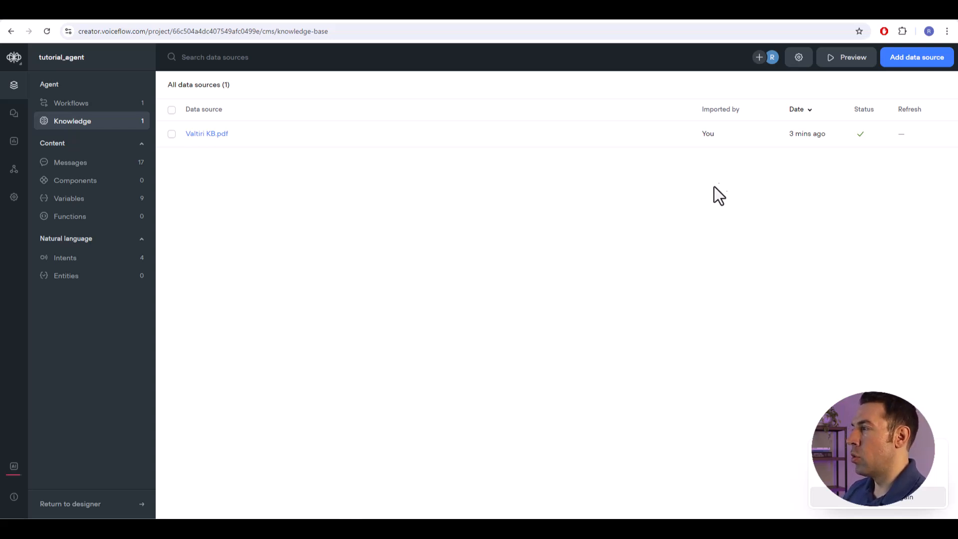
- In the knowledge base settings, keep Claude 3 - Haiku as the AI model and set the chunk limit to 2
{"action": "left_click", "coordinate": [798, 58]}
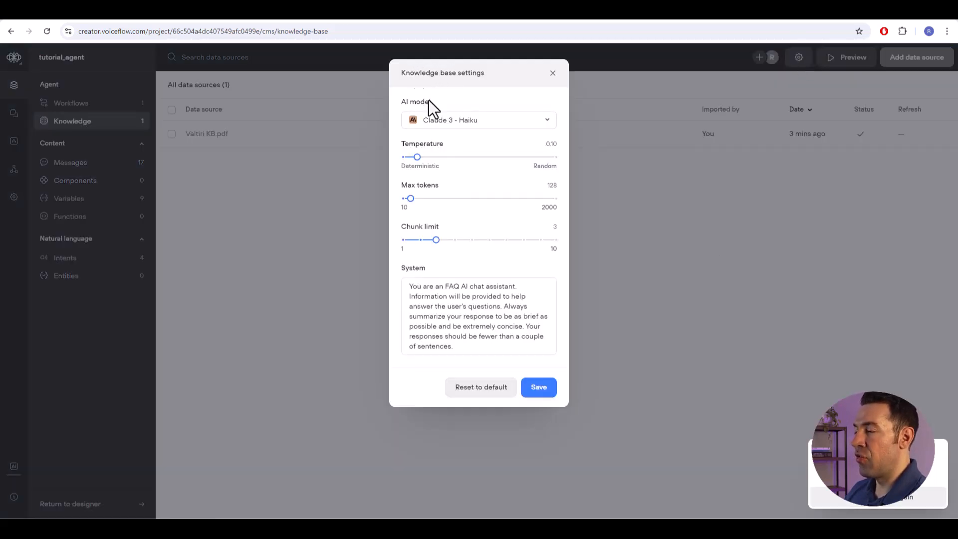
{"action": "left_click", "coordinate": [546, 125]}
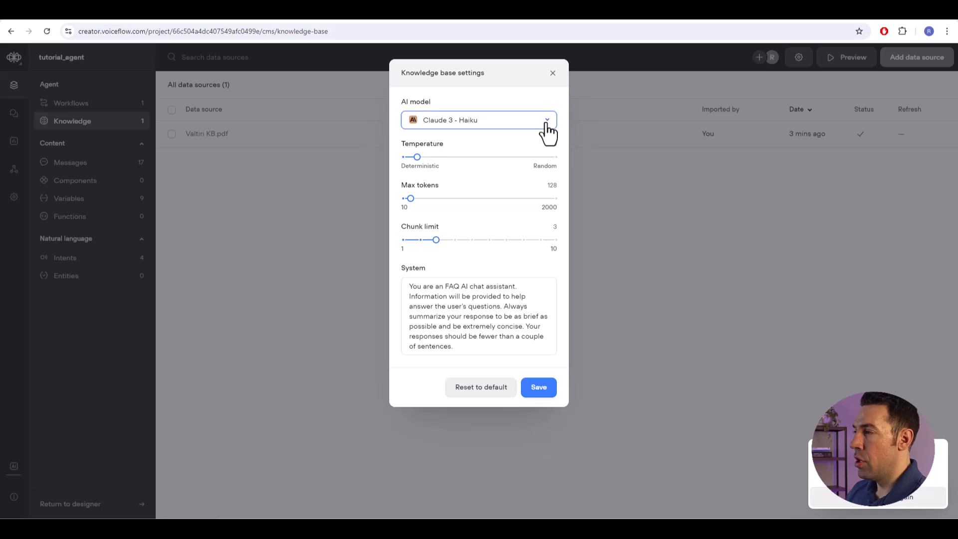
{"action": "left_click", "coordinate": [546, 123]}
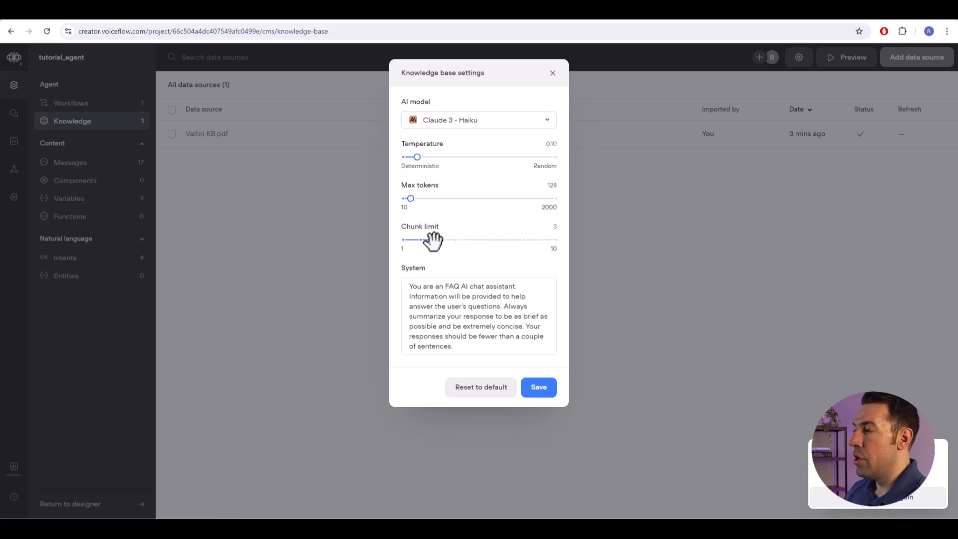
{"action": "left_click_drag", "start_coordinate": [432, 242], "coordinate": [422, 243]}
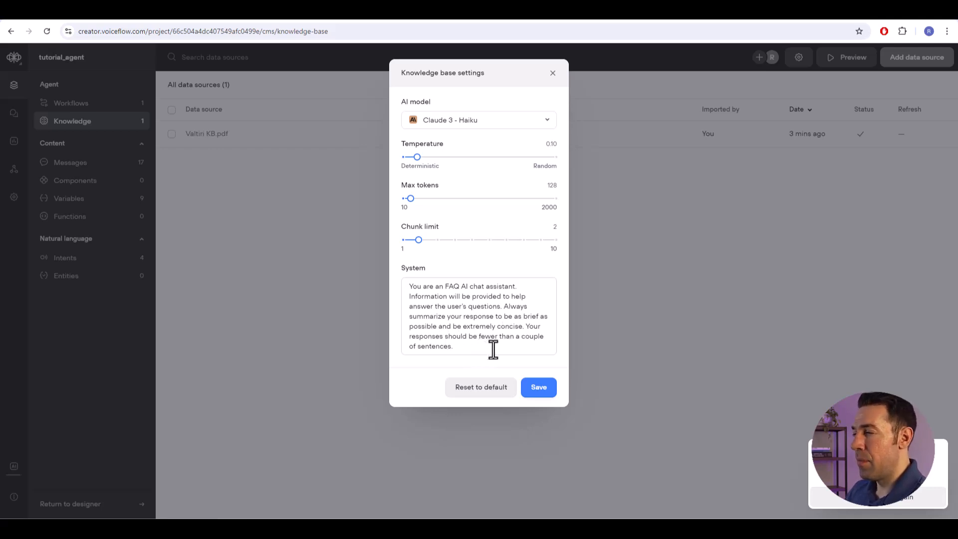
- Rewrite the end of the knowledge base system prompt so that responses "should be a couple of sentences."
{"action": "left_click_drag", "start_coordinate": [497, 349], "coordinate": [445, 338]}
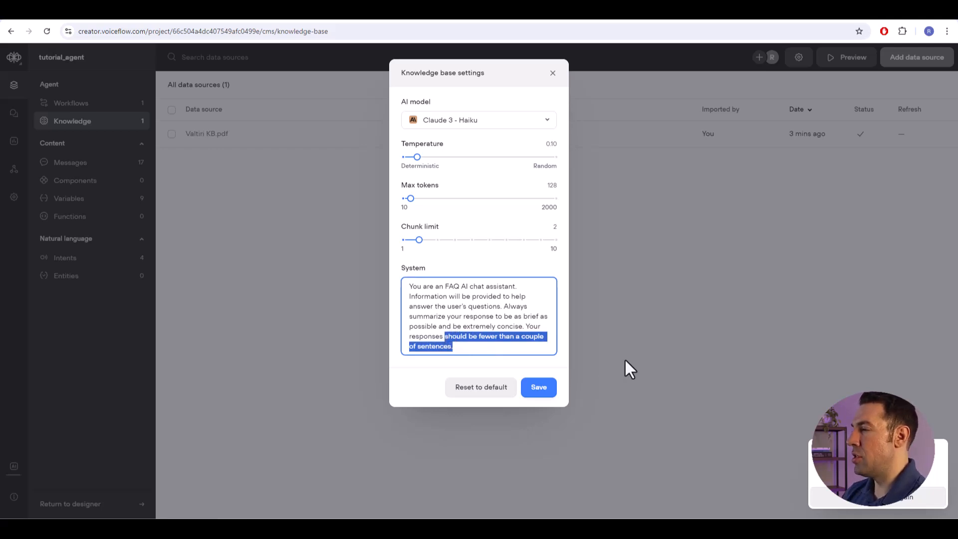
{"action": "type", "text": "shou"}
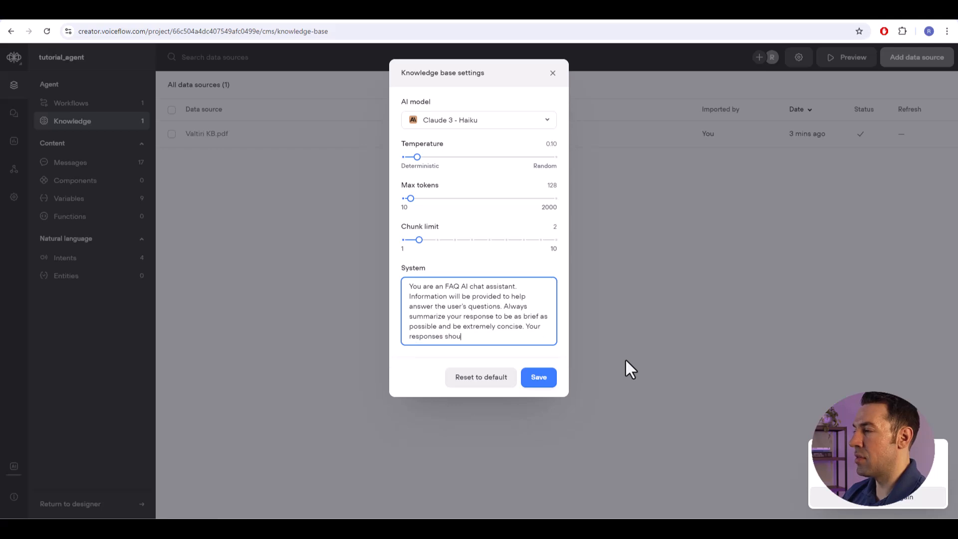
{"action": "type", "text": "ld be"}
{"action": "key", "text": "BackSpace"}
{"action": "type", "text": "be a couple of"}
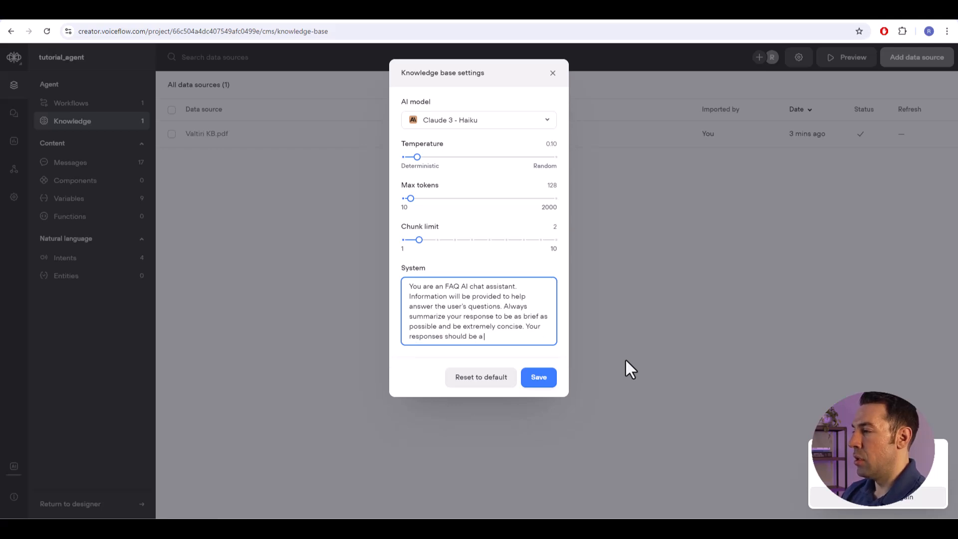
{"action": "type", "text": " sentences."}
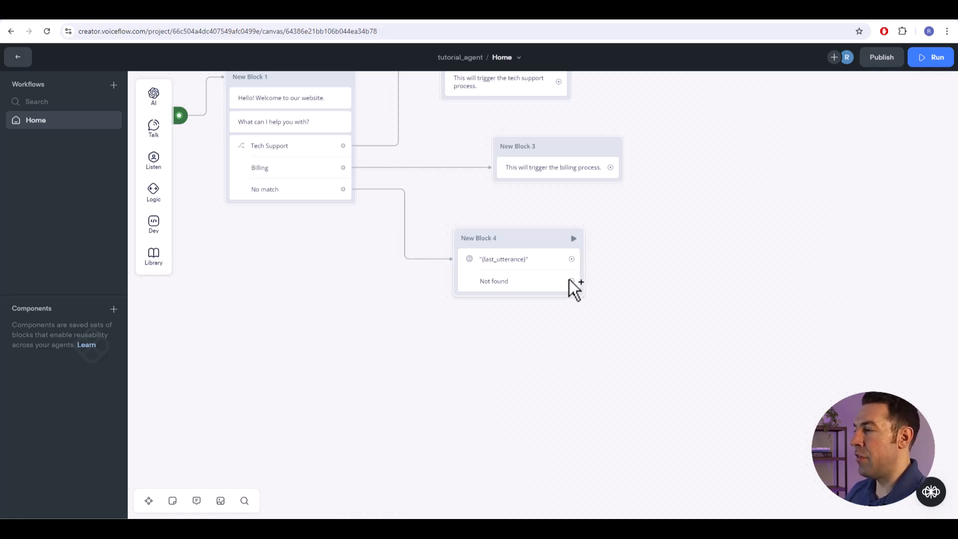
- Connect the Not found path to a new Message step that says no answer was found and gives the contact's email
{"action": "left_click_drag", "start_coordinate": [573, 281], "coordinate": [645, 281]}
{"action": "mouse_move", "coordinate": [710, 316]}
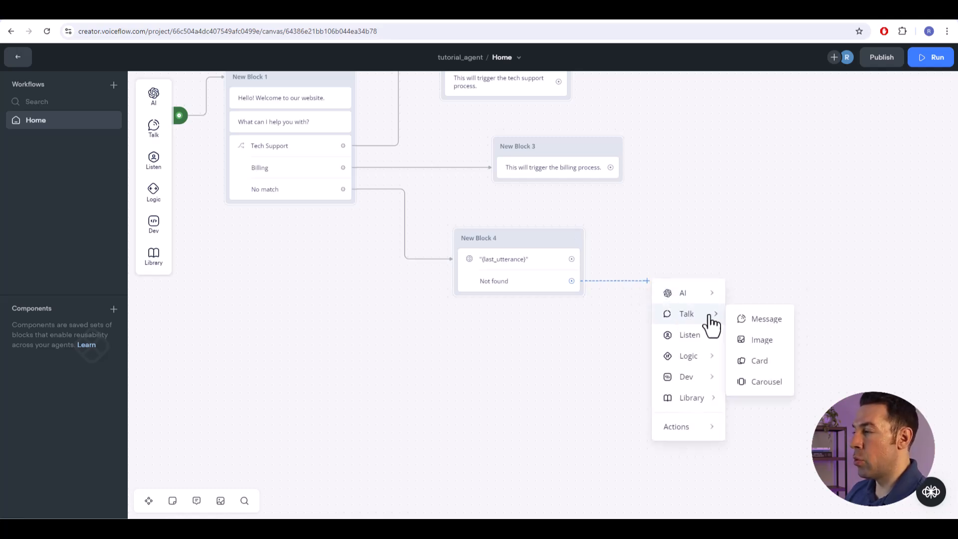
{"action": "left_click", "coordinate": [756, 321]}
{"action": "left_click", "coordinate": [808, 129]}
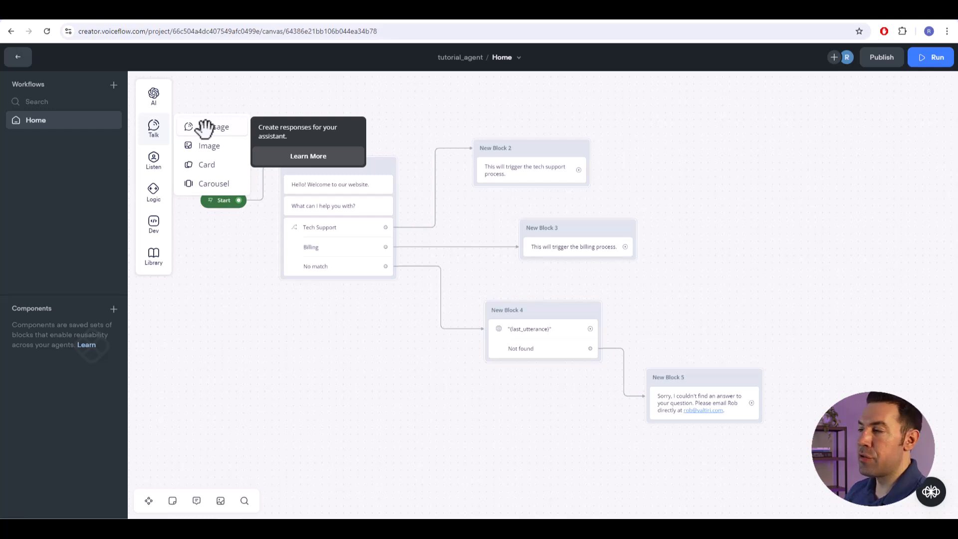
- Add a separate Message block near New Block 5 with the text "Is there anything else I can help with today?"
{"action": "left_click_drag", "start_coordinate": [205, 127], "coordinate": [738, 269]}
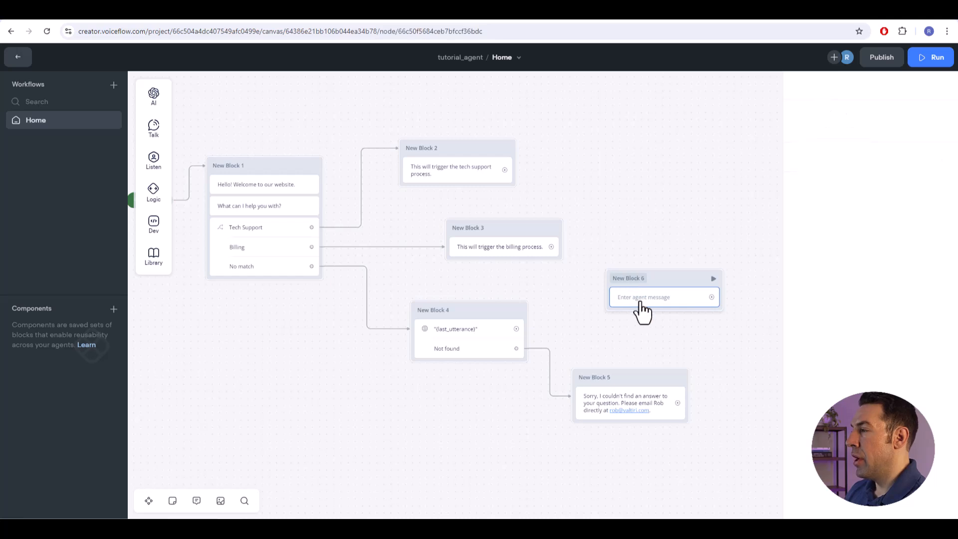
{"action": "left_click", "coordinate": [853, 121]}
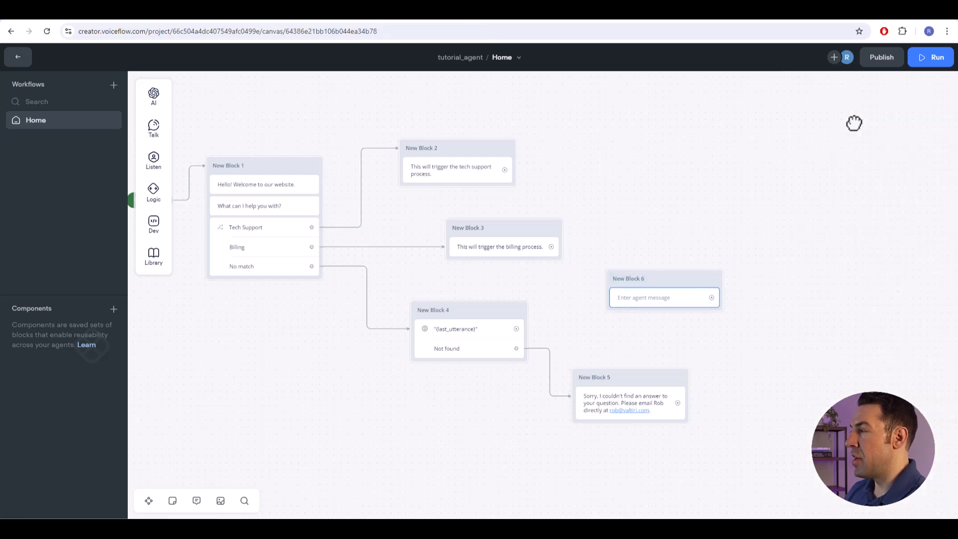
{"action": "left_click", "coordinate": [641, 299]}
{"action": "left_click", "coordinate": [833, 128]}
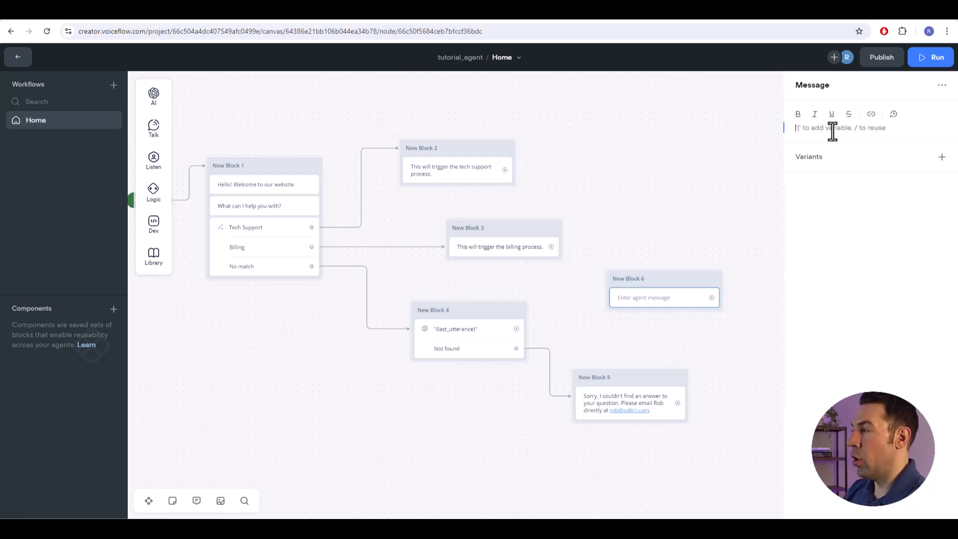
{"action": "type", "text": "Any"}
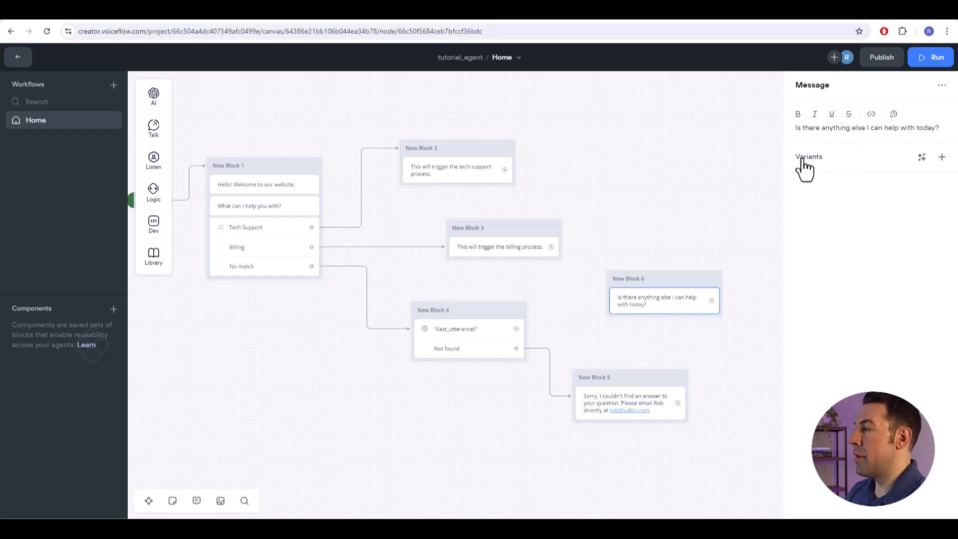
{"action": "mouse_move", "coordinate": [802, 162]}
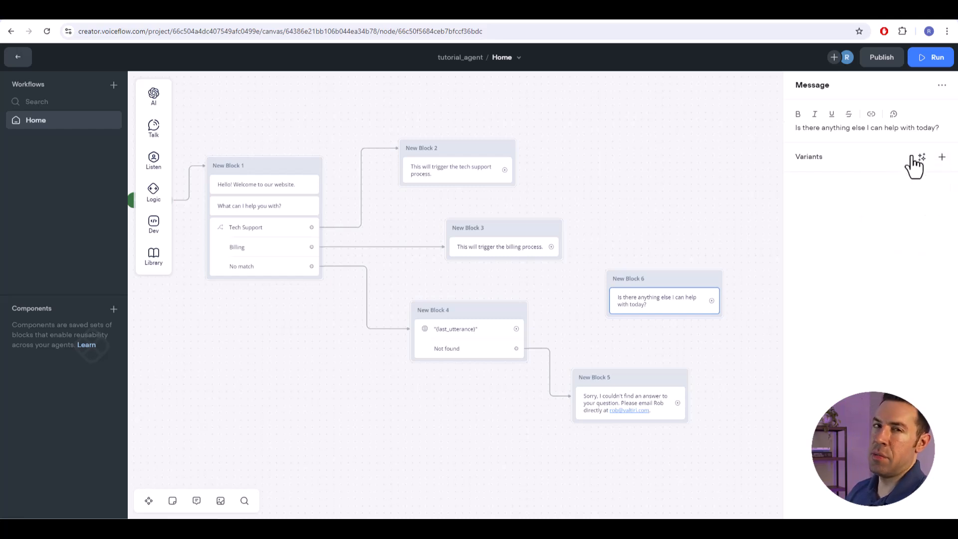
- Generate three variants of the New Block 6 message and remove "Is there any other way I can assist today?"
{"action": "mouse_move", "coordinate": [914, 166]}
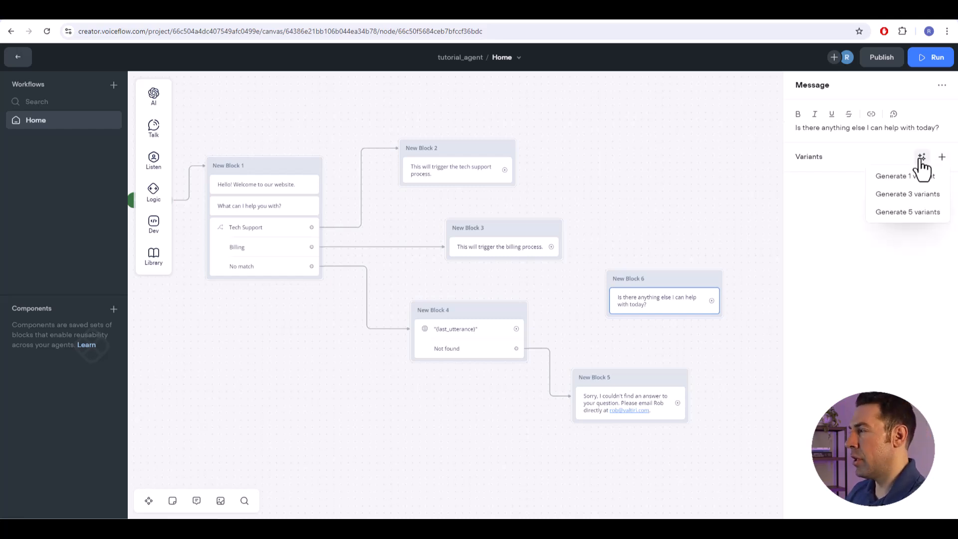
{"action": "left_click", "coordinate": [915, 196]}
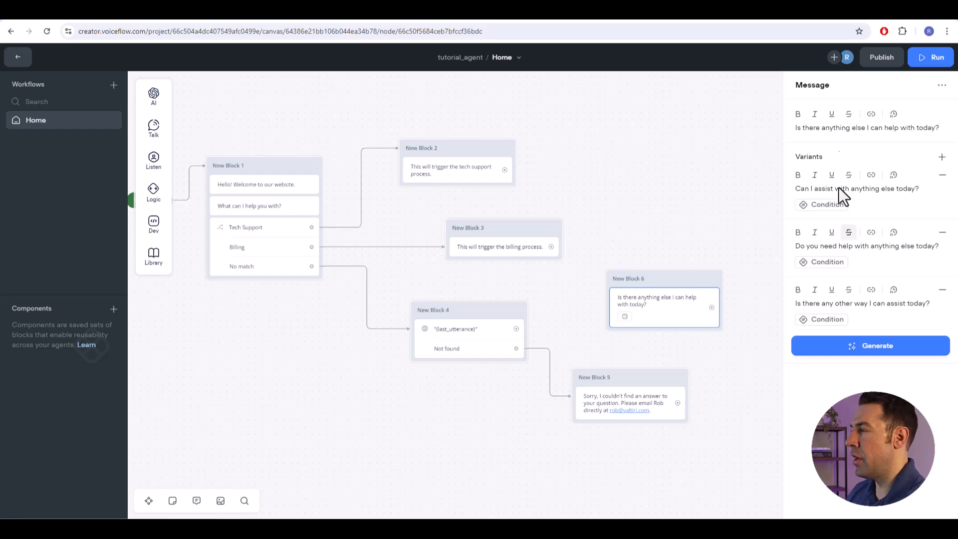
{"action": "left_click", "coordinate": [942, 290]}
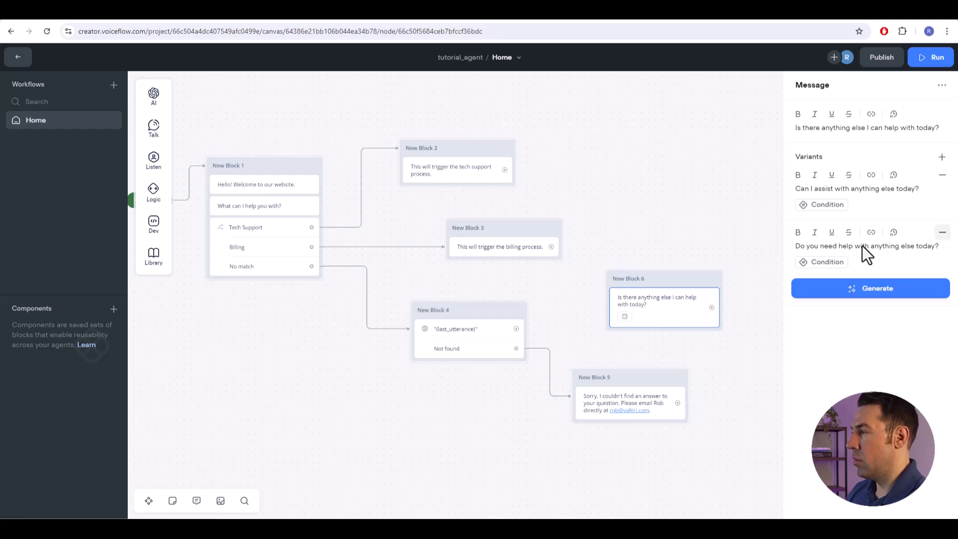
{"action": "left_click", "coordinate": [727, 270]}
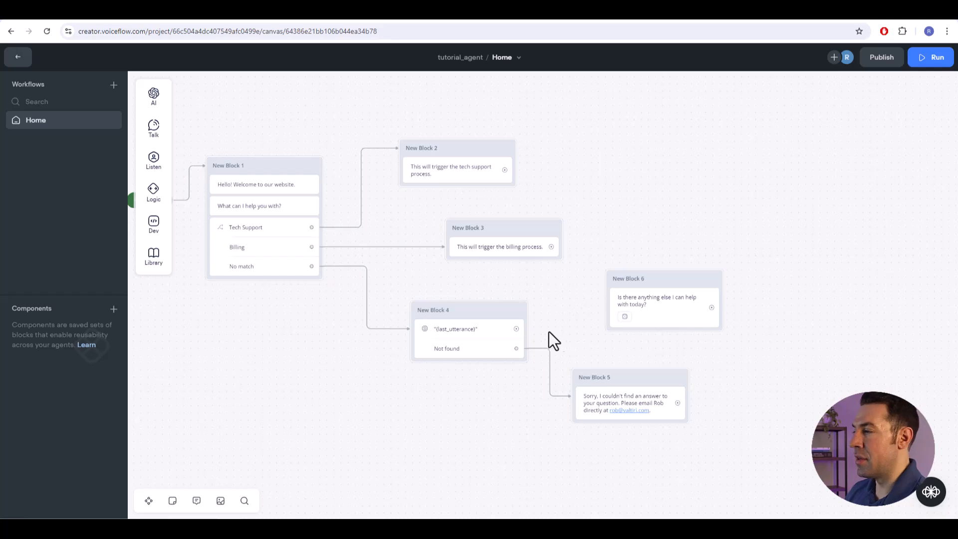
- Connect the {last_utterance} response in New Block 4 and the apology message in New Block 5 to New Block 6
{"action": "left_click_drag", "start_coordinate": [516, 328], "coordinate": [605, 295]}
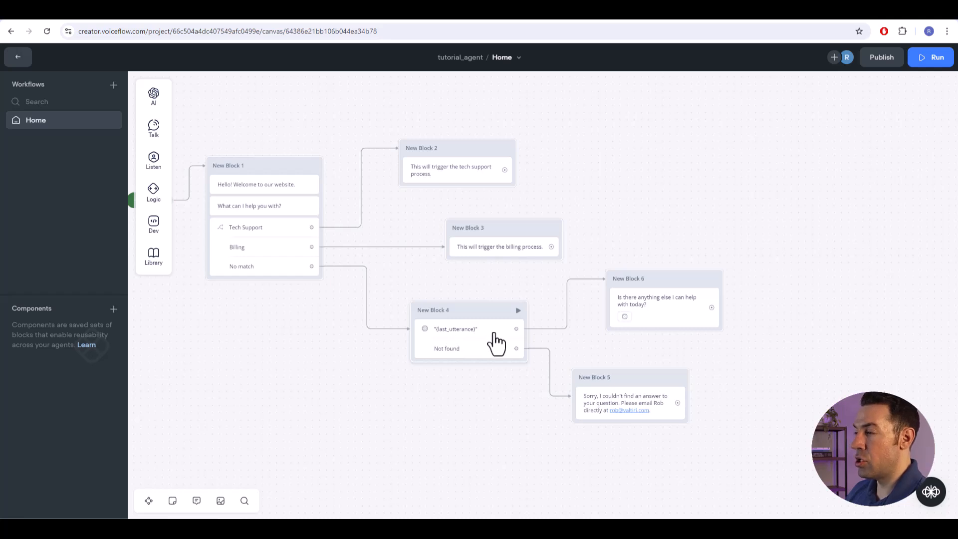
{"action": "left_click_drag", "start_coordinate": [678, 402], "coordinate": [618, 302]}
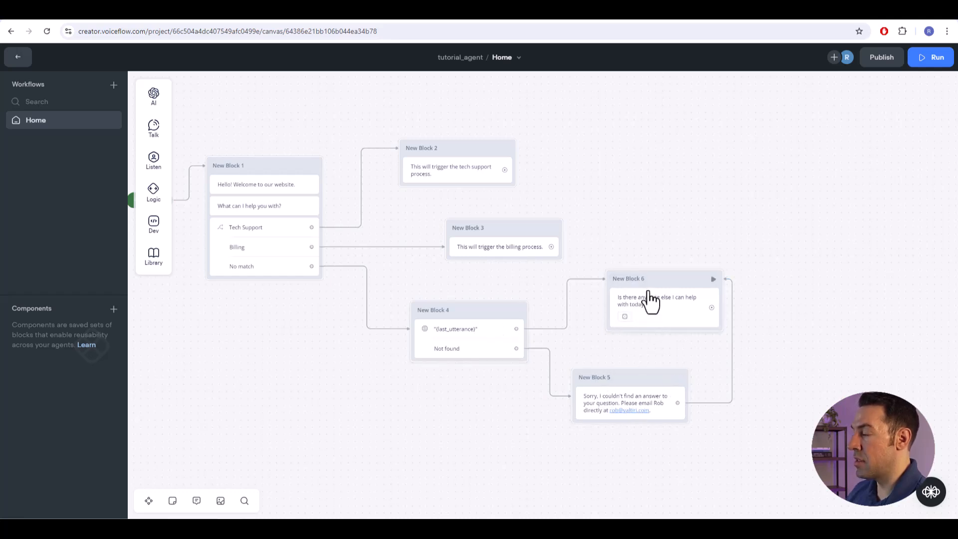
- Move New Block 6 higher and add a Buttons step to it with two buttons labelled Yes and No
{"action": "left_click_drag", "start_coordinate": [663, 282], "coordinate": [685, 229]}
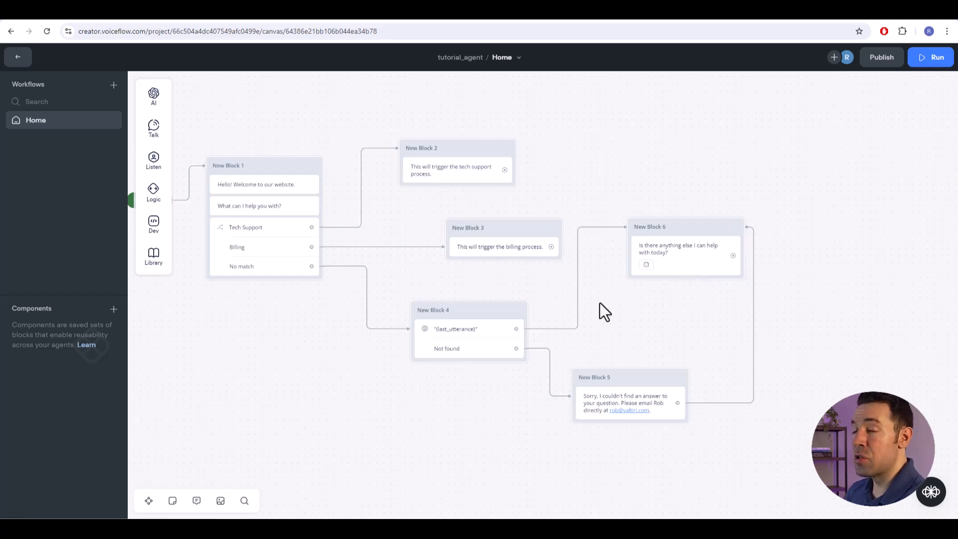
{"action": "mouse_move", "coordinate": [154, 162]}
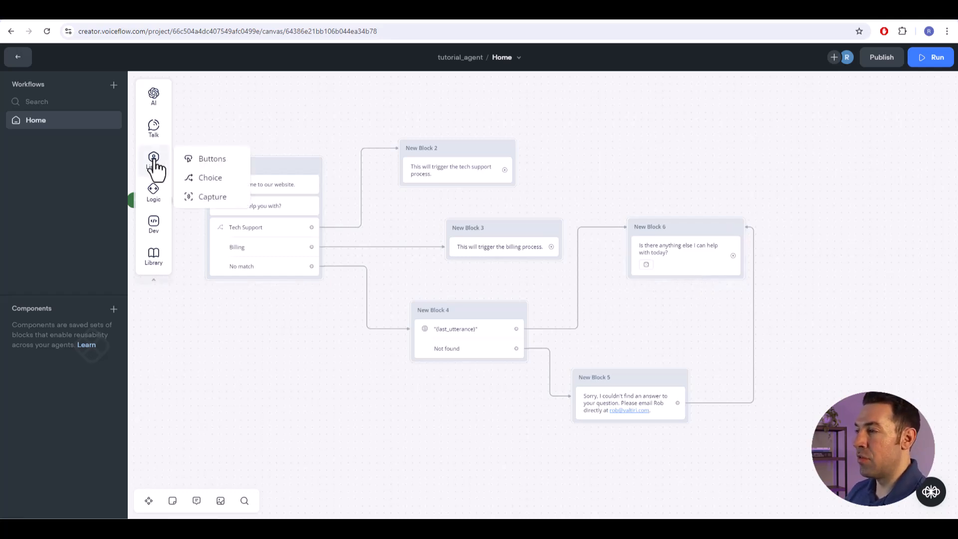
{"action": "left_click_drag", "start_coordinate": [196, 159], "coordinate": [669, 287]}
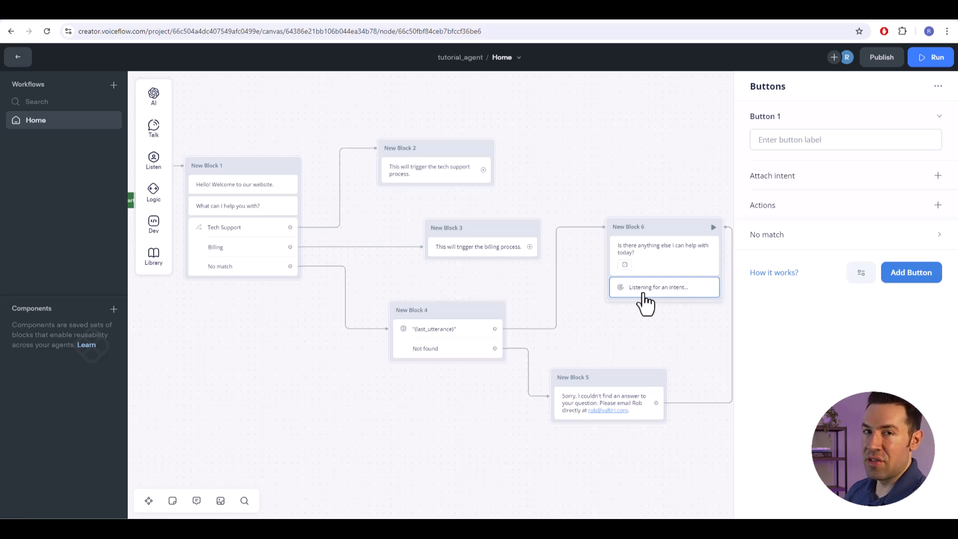
{"action": "left_click", "coordinate": [824, 139]}
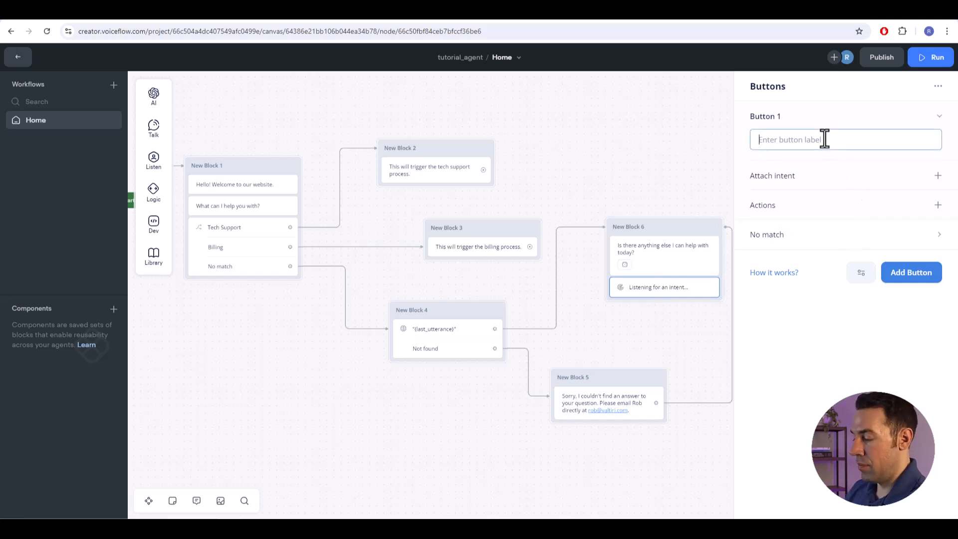
{"action": "type", "text": "Yes"}
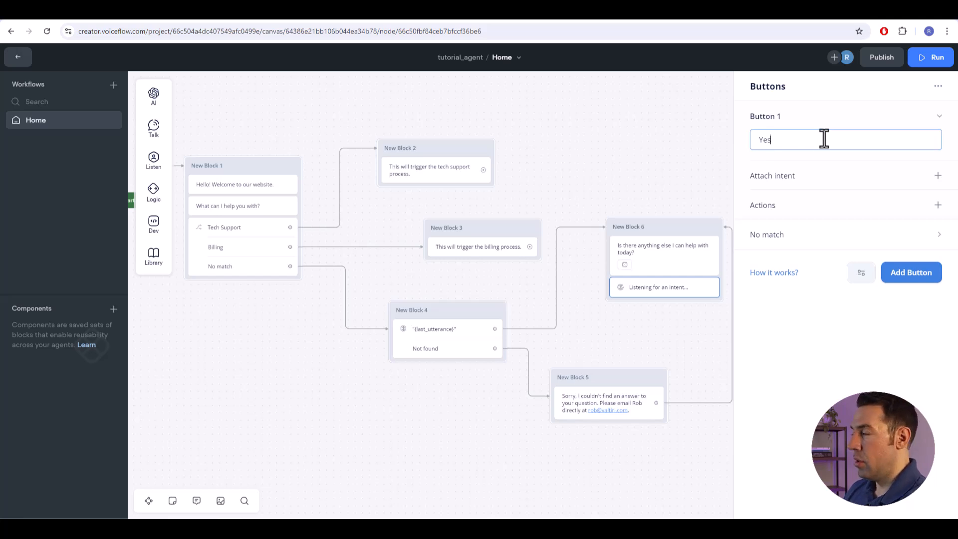
{"action": "left_click", "coordinate": [914, 278]}
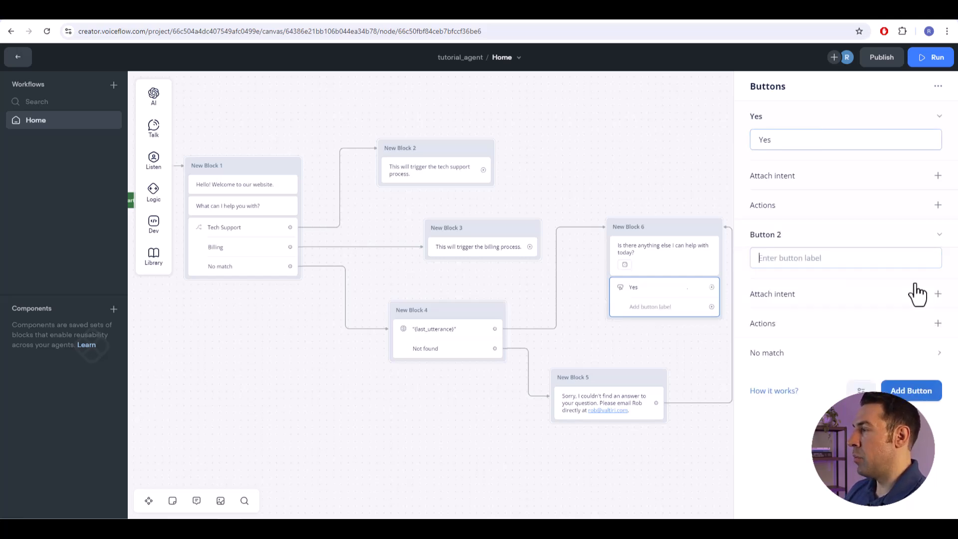
{"action": "type", "text": "No"}
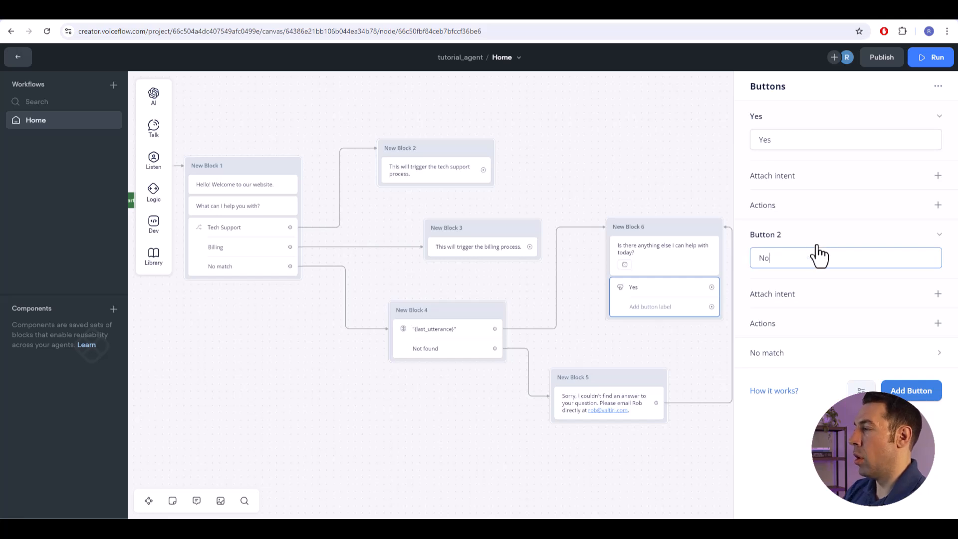
{"action": "key", "text": "Return"}
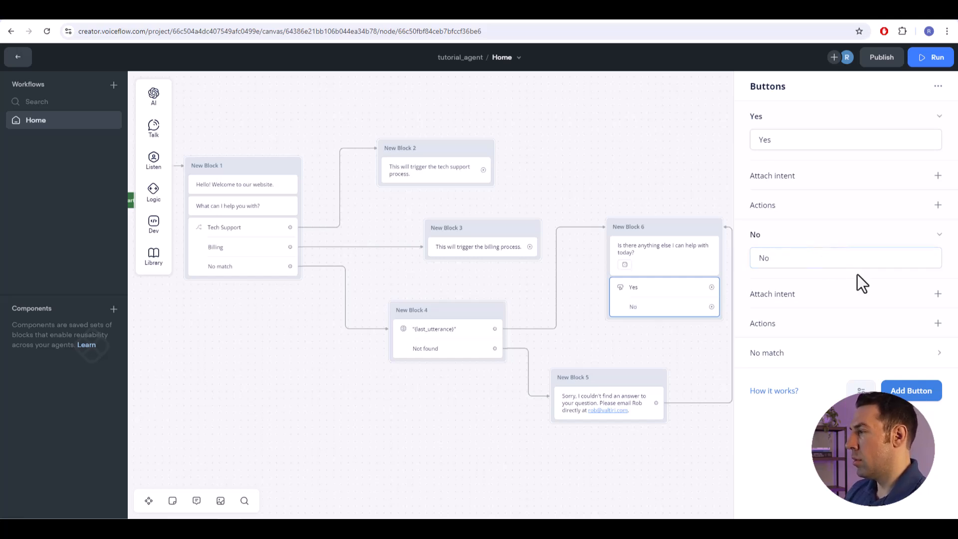
- Attach the Yes intent to the Yes button and the No intent to the No button
{"action": "left_click", "coordinate": [936, 179]}
{"action": "left_click", "coordinate": [860, 199]}
{"action": "left_click", "coordinate": [778, 254]}
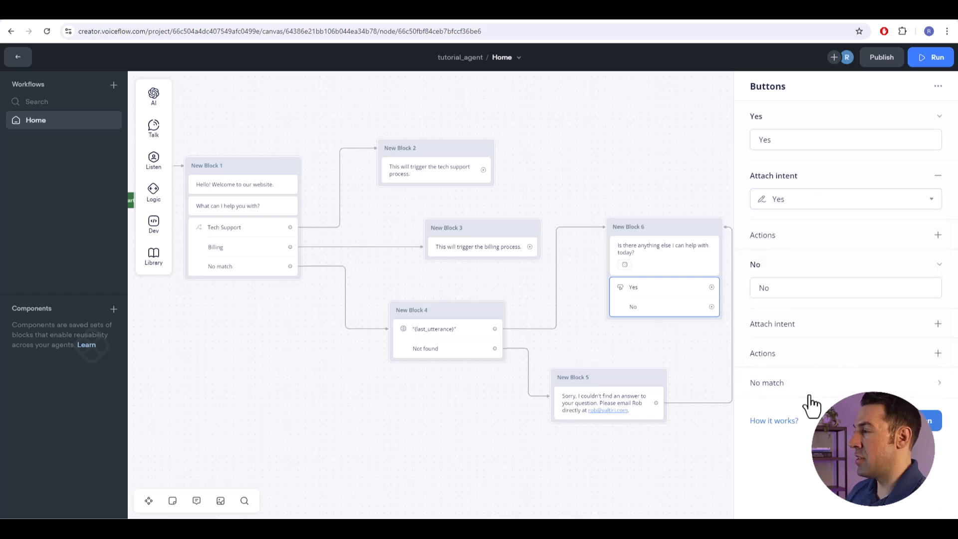
{"action": "left_click", "coordinate": [938, 324]}
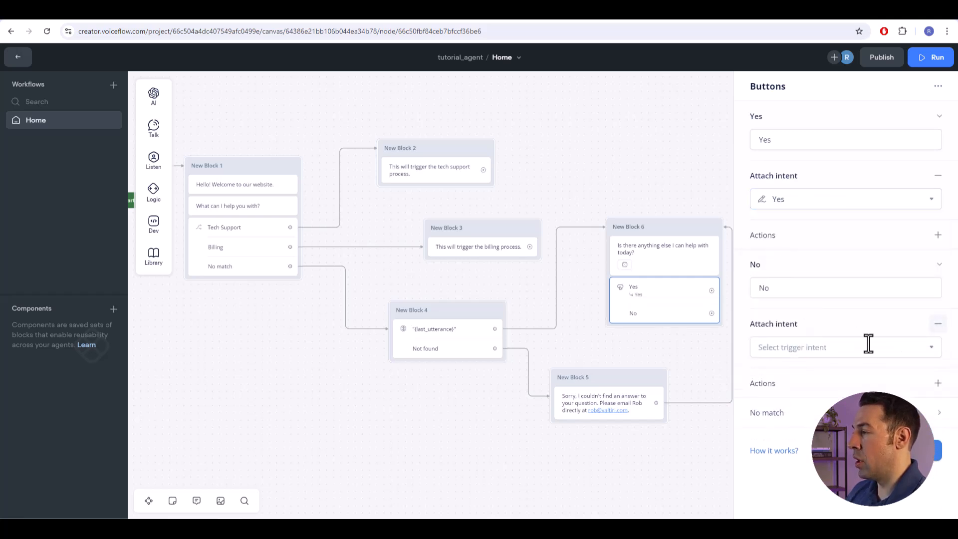
{"action": "left_click", "coordinate": [834, 352]}
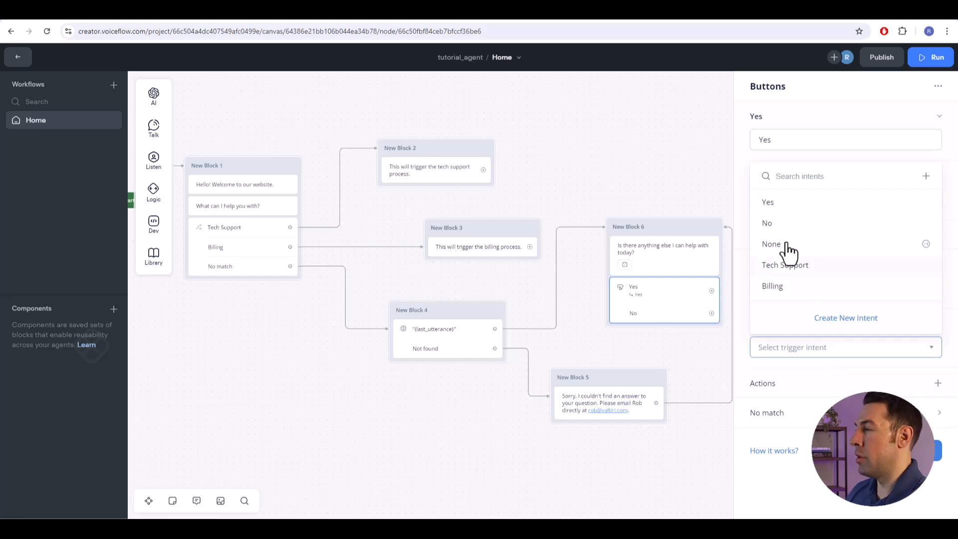
{"action": "left_click", "coordinate": [777, 228]}
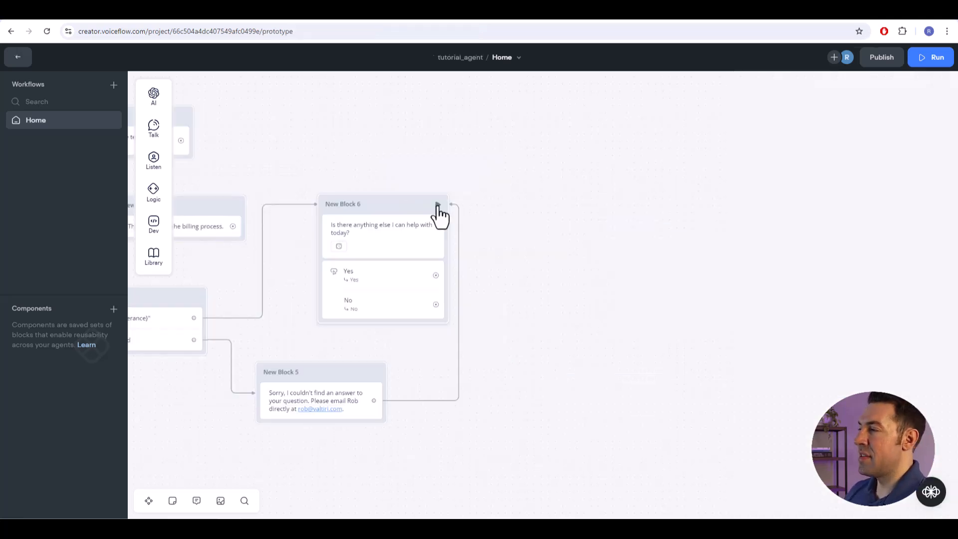
- Test the flow from New Block 6 by replying "tech support", and return to the canvas
{"action": "left_click", "coordinate": [437, 204]}
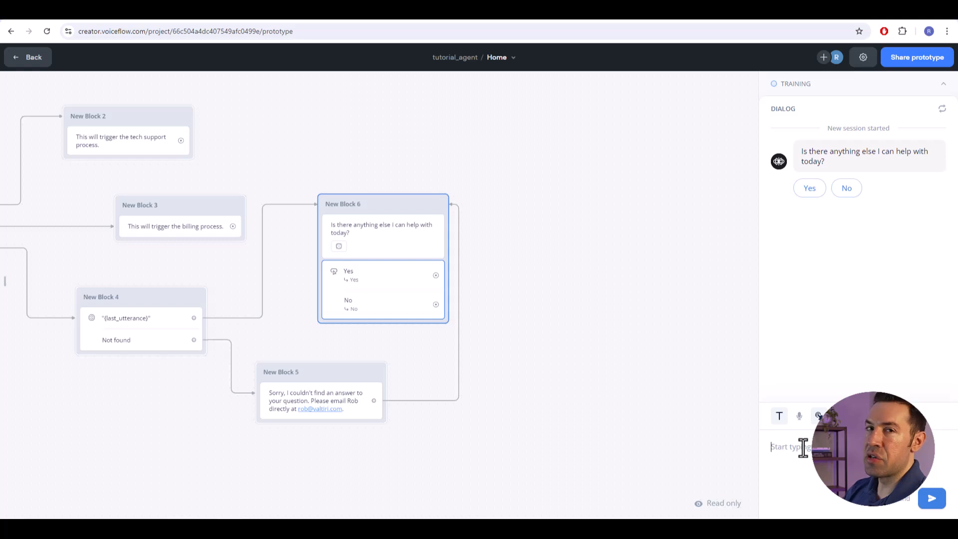
{"action": "left_click_drag", "start_coordinate": [582, 293], "coordinate": [752, 377]}
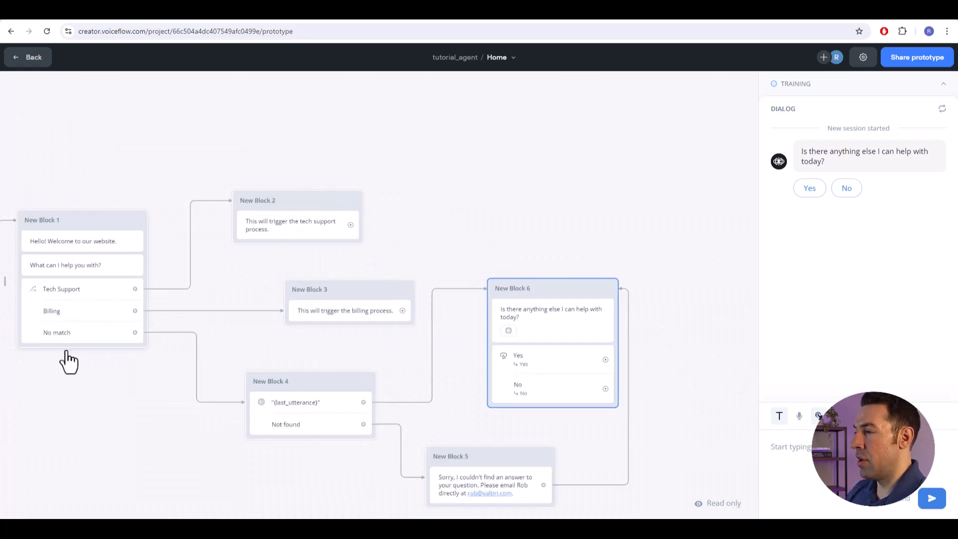
{"action": "left_click_drag", "start_coordinate": [741, 286], "coordinate": [718, 259]}
{"action": "left_click", "coordinate": [838, 448]}
{"action": "type", "text": "tech suppo"}
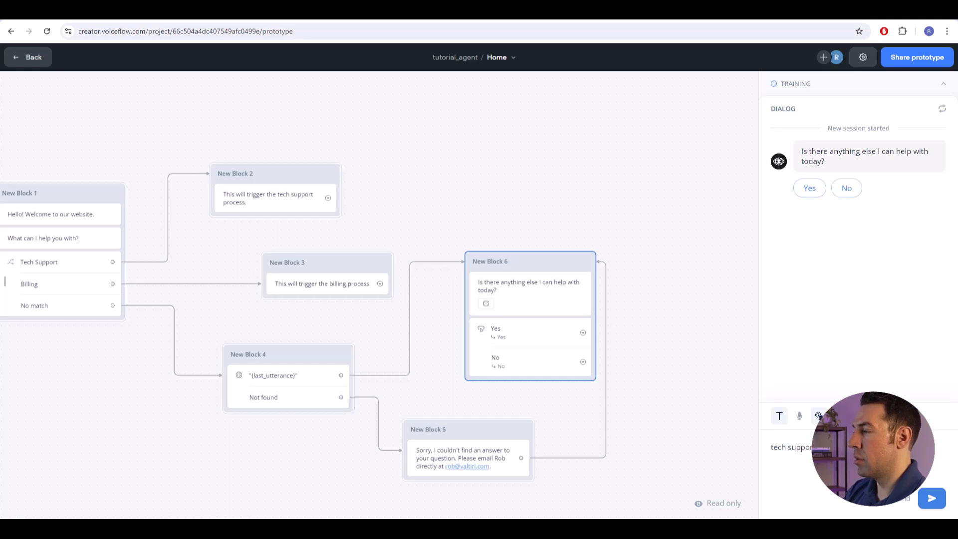
{"action": "type", "text": "rt"}
{"action": "key", "text": "Return"}
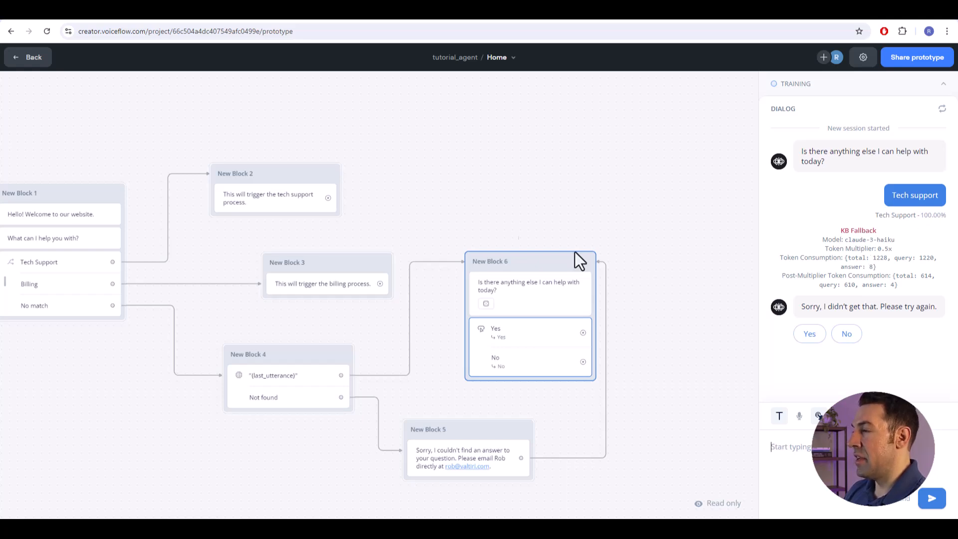
{"action": "left_click_drag", "start_coordinate": [523, 203], "coordinate": [593, 198]}
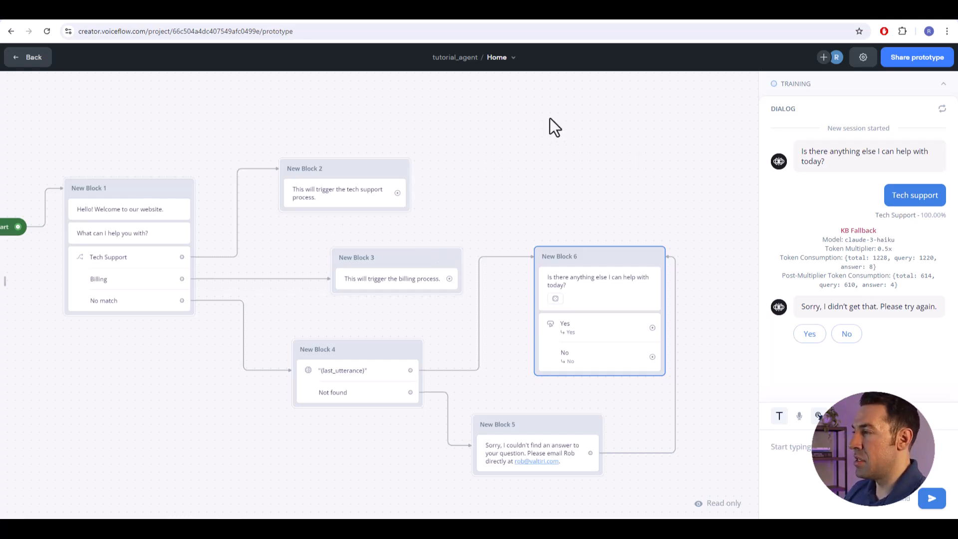
{"action": "key", "text": "Escape"}
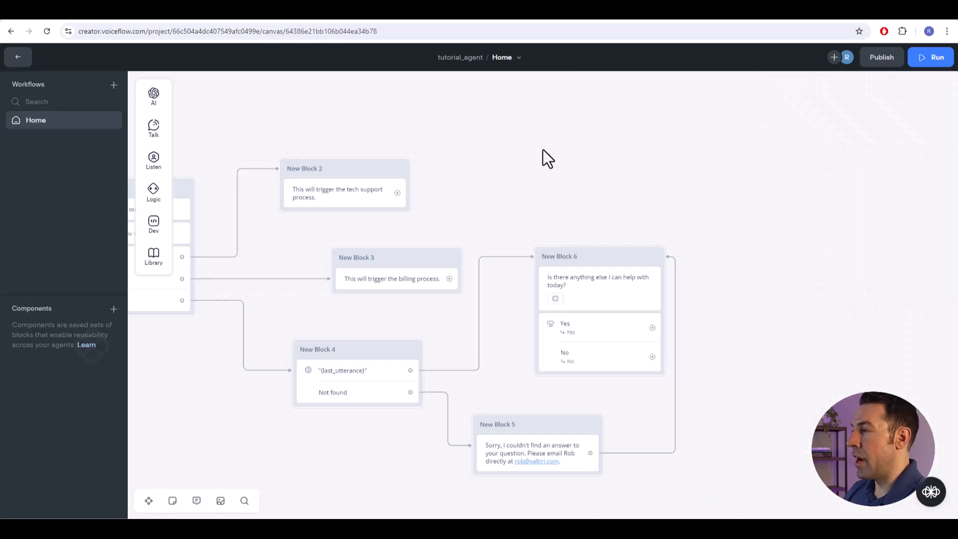
- Add a trigger above New Block 6 on the canvas and assign it the Tech Support intent
{"action": "right_click", "coordinate": [542, 149]}
{"action": "left_click", "coordinate": [583, 167]}
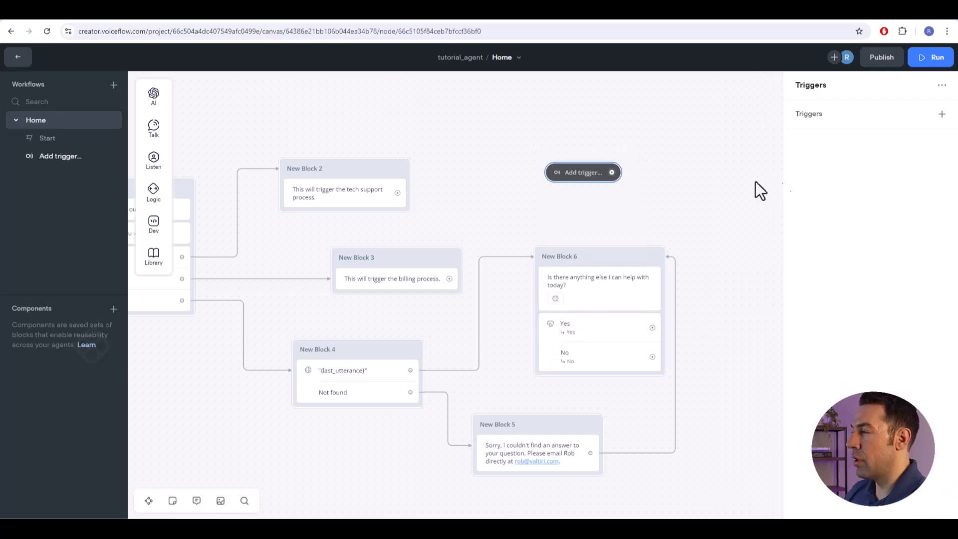
{"action": "left_click", "coordinate": [942, 114]}
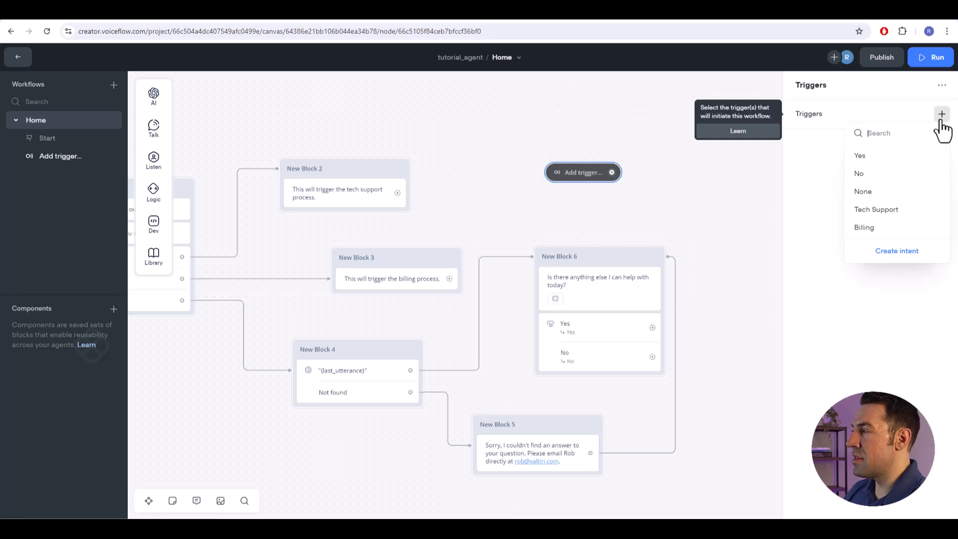
{"action": "left_click", "coordinate": [876, 210]}
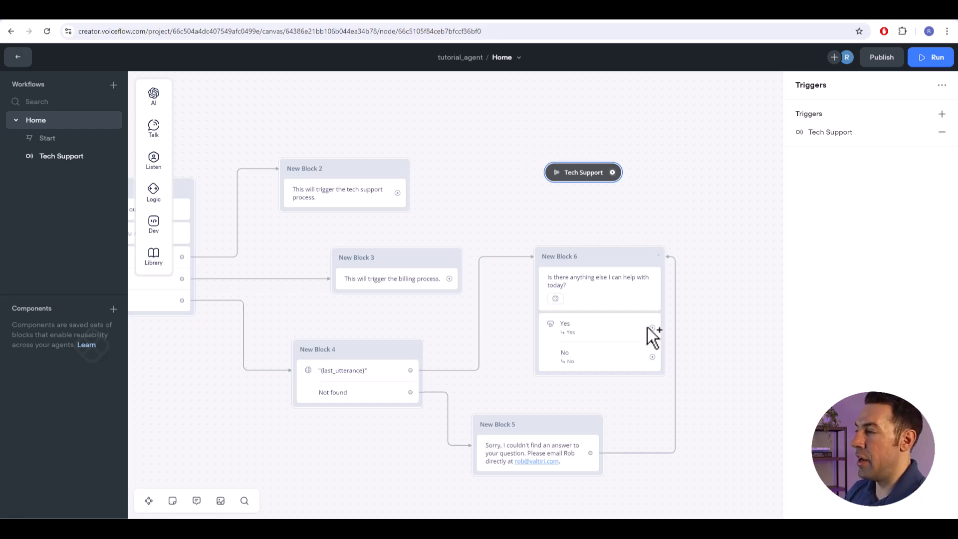
{"action": "left_click", "coordinate": [580, 211]}
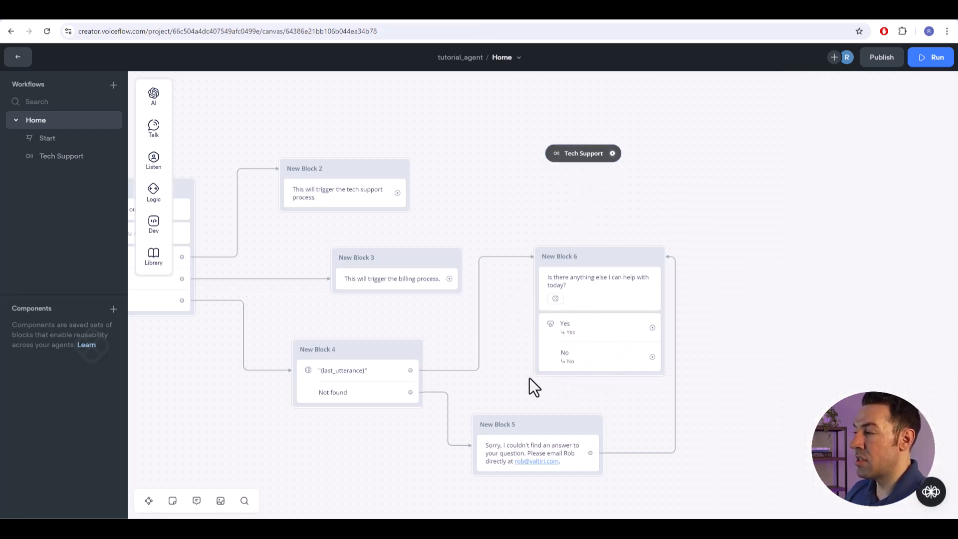
{"action": "left_click", "coordinate": [598, 155]}
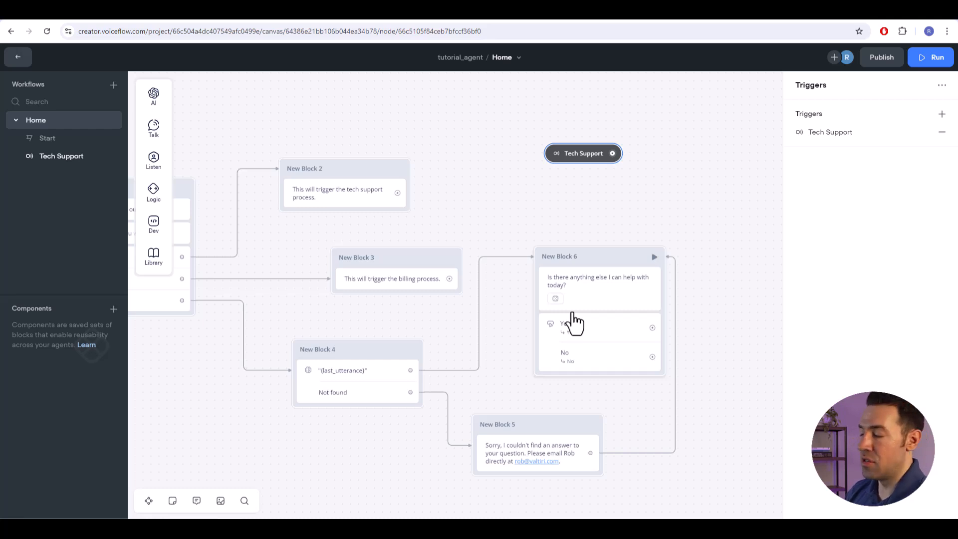
- Connect the Yes button in New Block 6 back to the "What can I help you with?" message in New Block 1
{"action": "left_click", "coordinate": [574, 324]}
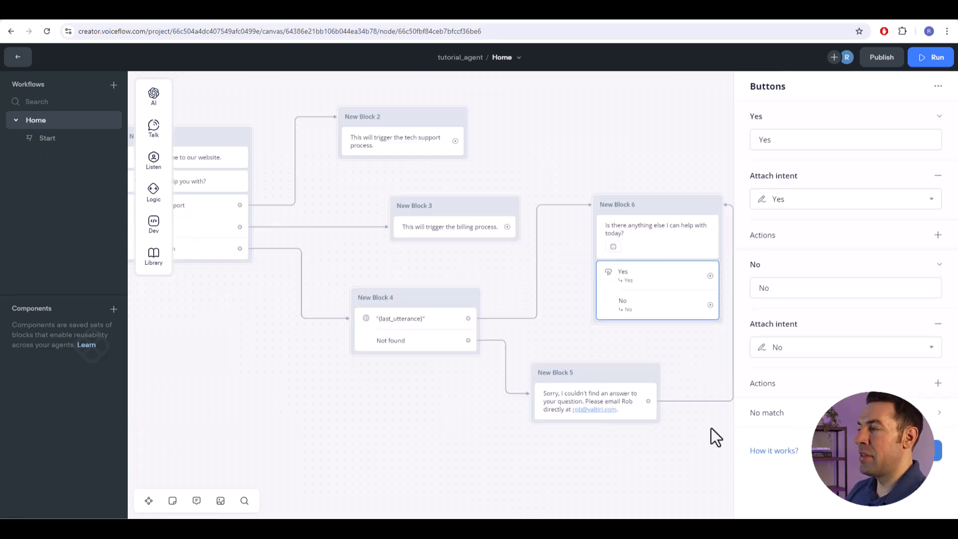
{"action": "left_click_drag", "start_coordinate": [523, 269], "coordinate": [552, 280]}
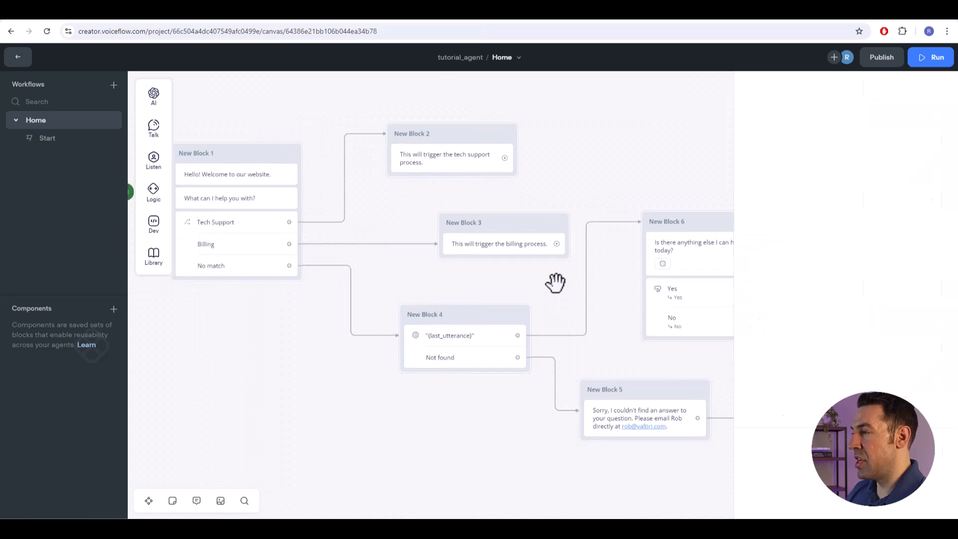
{"action": "left_click_drag", "start_coordinate": [741, 284], "coordinate": [254, 192]}
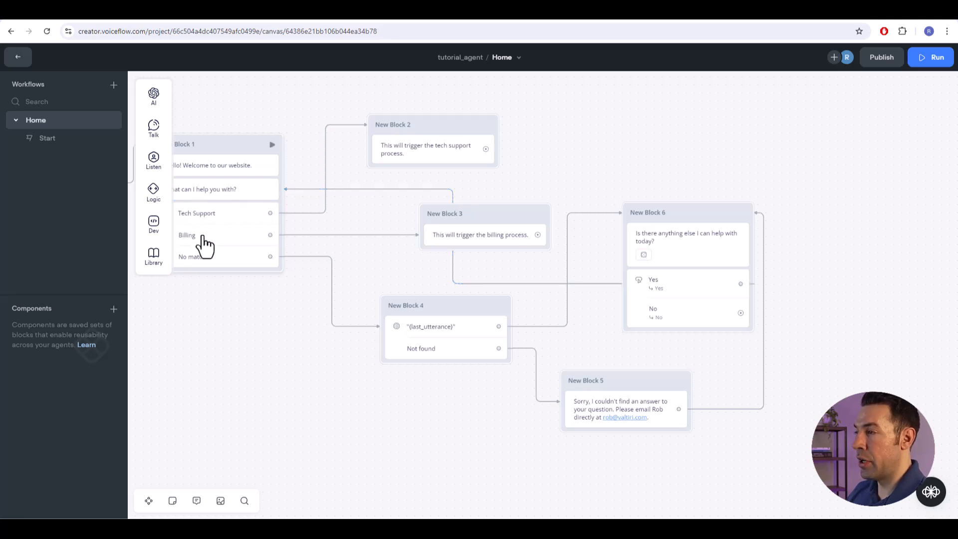
- Attach an End action to the No button in New Block 6
{"action": "left_click_drag", "start_coordinate": [807, 357], "coordinate": [552, 372]}
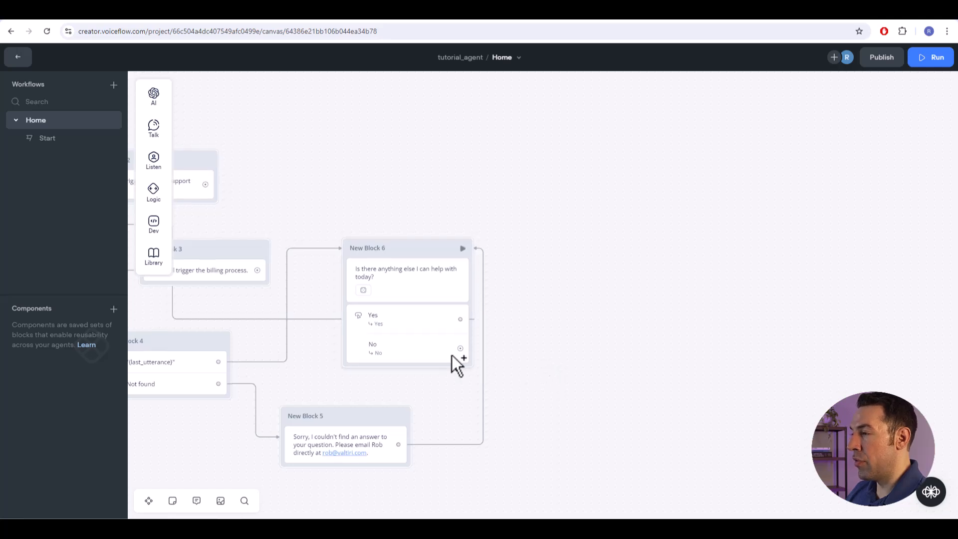
{"action": "left_click_drag", "start_coordinate": [460, 348], "coordinate": [508, 333]}
{"action": "left_click_drag", "start_coordinate": [522, 294], "coordinate": [522, 292]}
{"action": "mouse_move", "coordinate": [571, 440]}
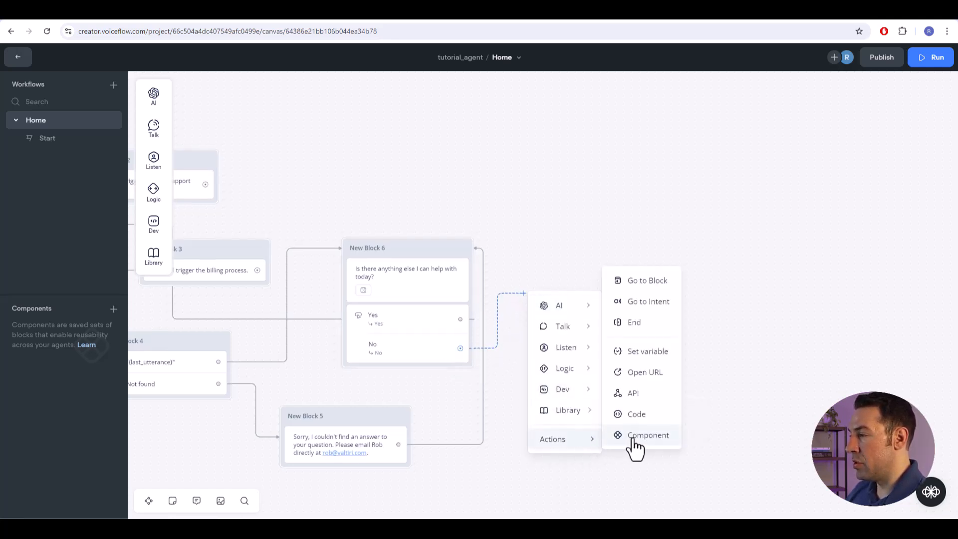
{"action": "left_click", "coordinate": [636, 325]}
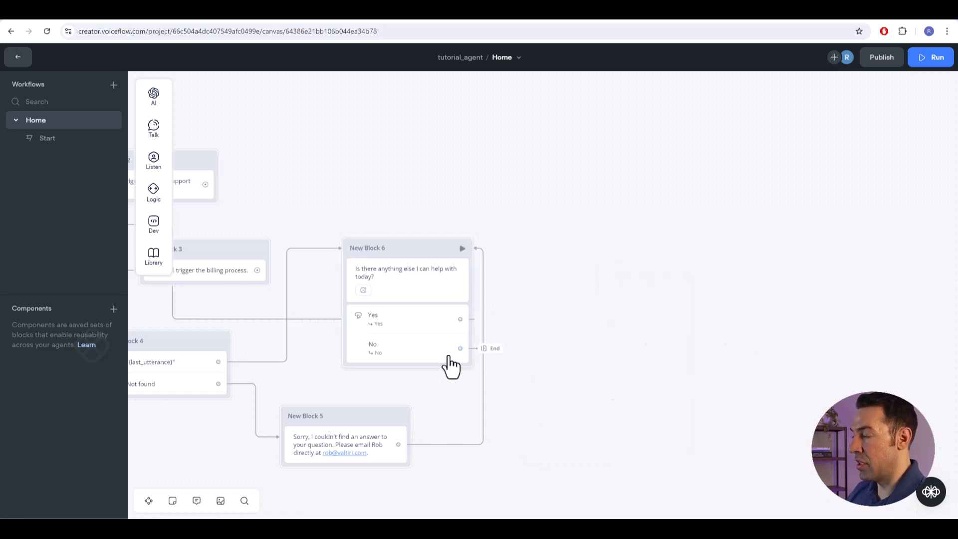
- Add a No match path to the Buttons step in New Block 6
{"action": "left_click_drag", "start_coordinate": [555, 418], "coordinate": [693, 394]}
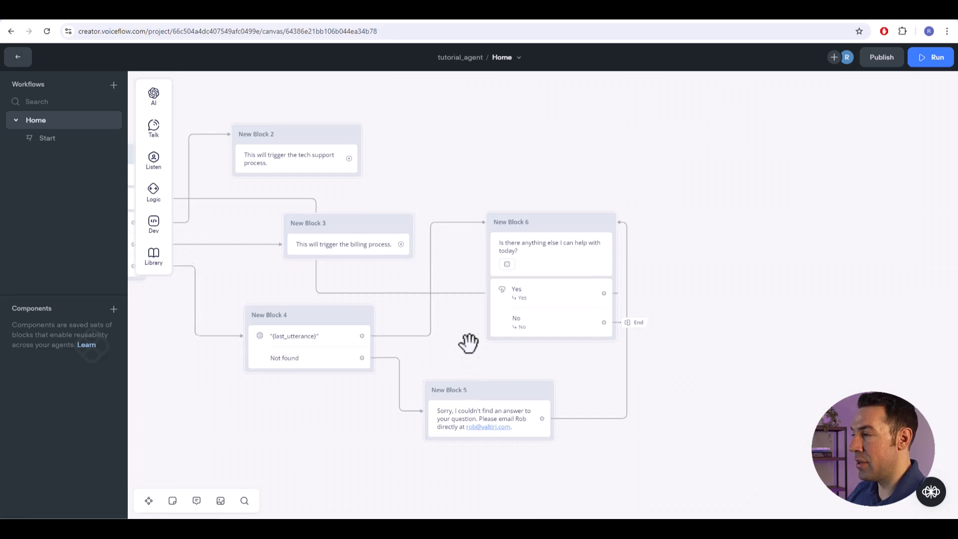
{"action": "left_click", "coordinate": [529, 322]}
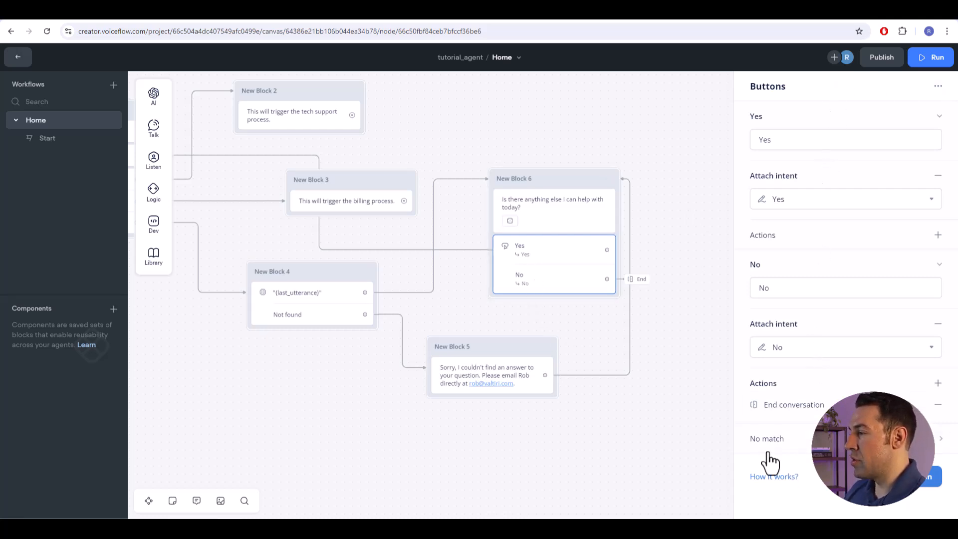
{"action": "left_click", "coordinate": [791, 446]}
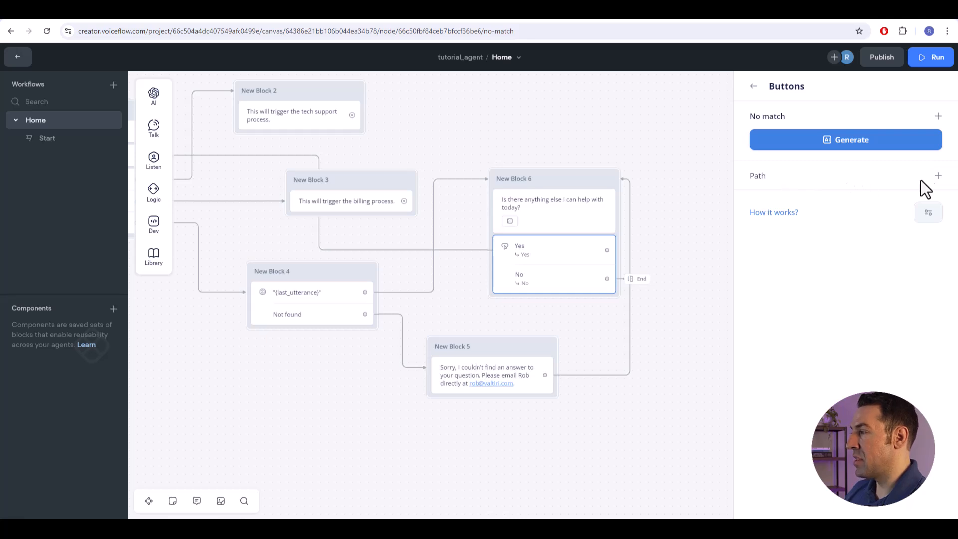
{"action": "left_click", "coordinate": [938, 176]}
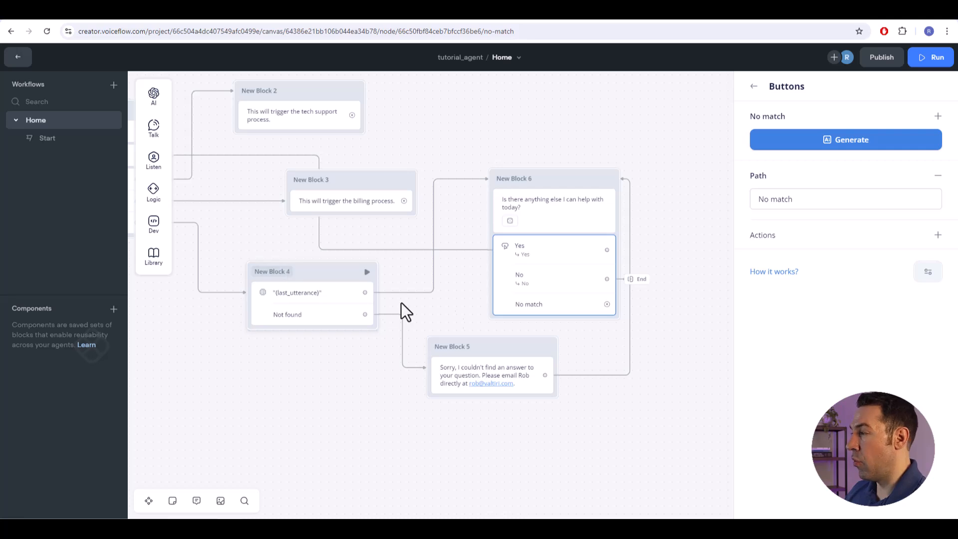
- Rename New Block 4 to "User's Question"
{"action": "left_click", "coordinate": [277, 272]}
{"action": "left_click_drag", "start_coordinate": [290, 272], "coordinate": [255, 272]}
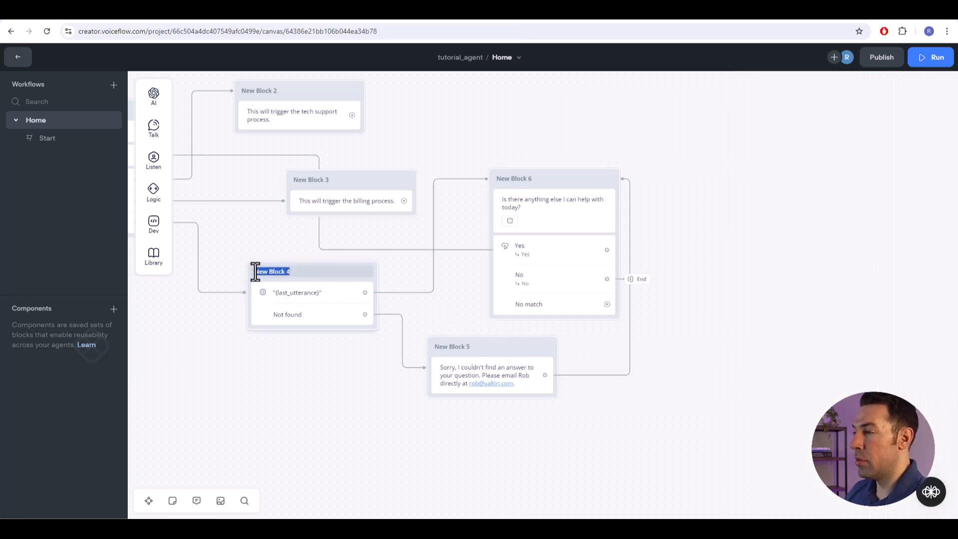
{"action": "type", "text": "User's Question"}
- Give New Block 6's No match path a Go to Block action that targets the User's Question block in the Home workflow
{"action": "left_click_drag", "start_coordinate": [606, 303], "coordinate": [644, 303]}
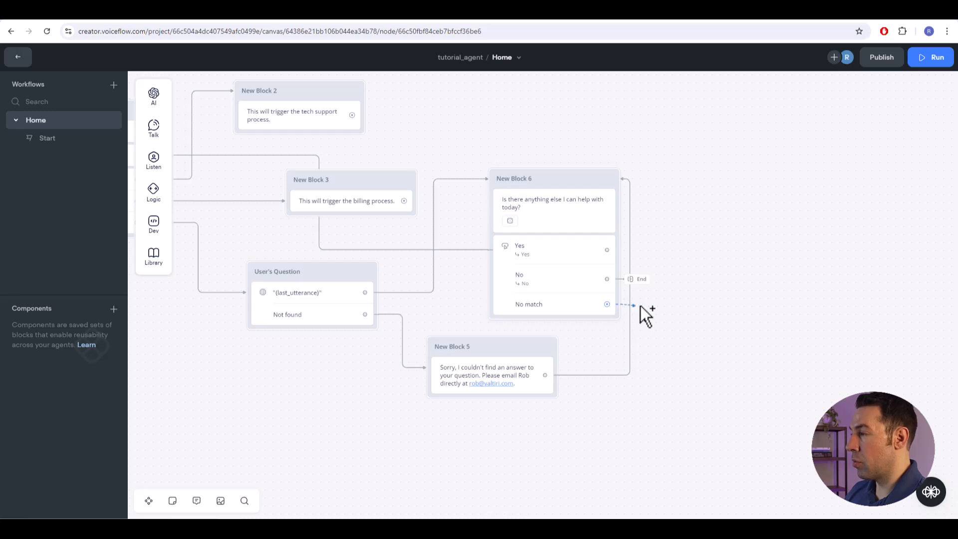
{"action": "left_click_drag", "start_coordinate": [653, 303], "coordinate": [653, 303]}
{"action": "mouse_move", "coordinate": [703, 450]}
{"action": "left_click", "coordinate": [771, 311]}
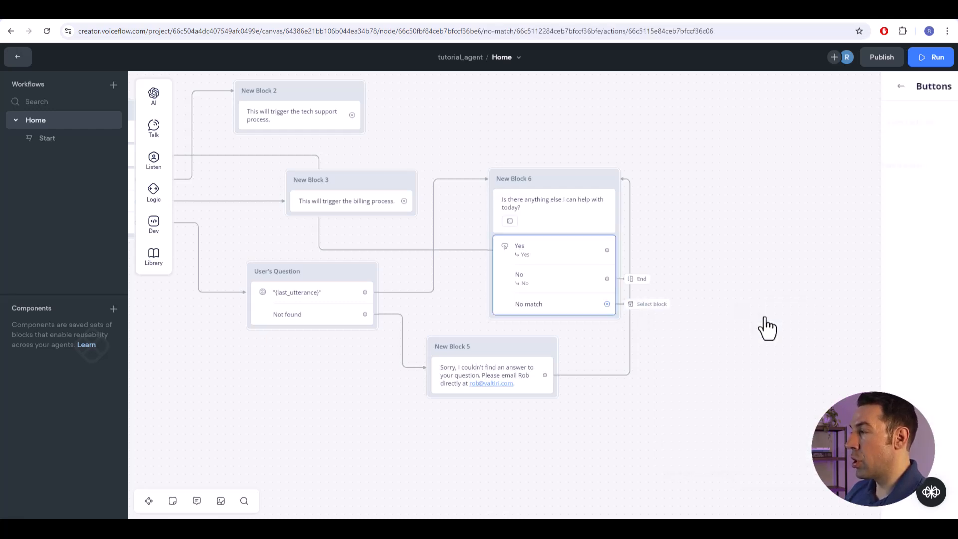
{"action": "left_click", "coordinate": [822, 124]}
{"action": "mouse_move", "coordinate": [791, 199]}
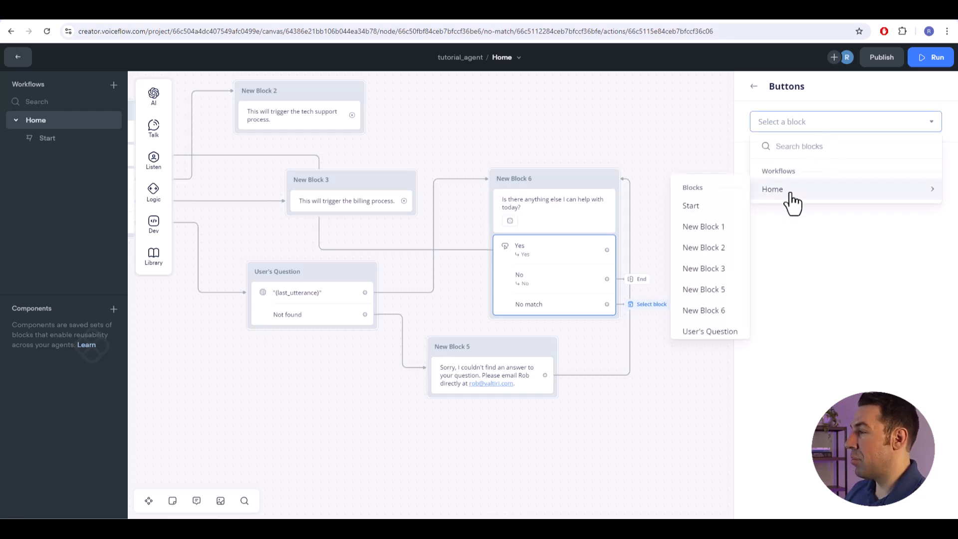
{"action": "left_click", "coordinate": [709, 333]}
{"action": "left_click_drag", "start_coordinate": [664, 299], "coordinate": [677, 283]}
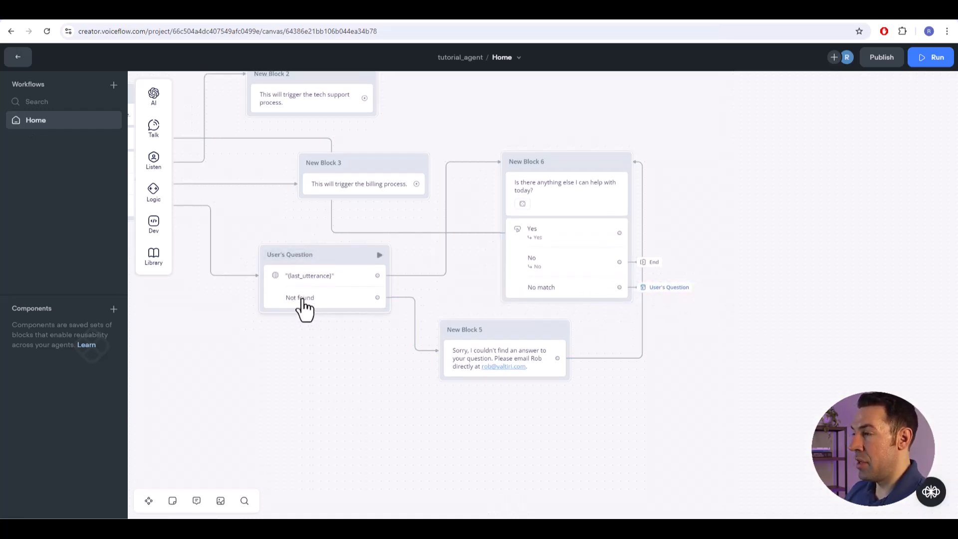
{"action": "left_click_drag", "start_coordinate": [298, 371], "coordinate": [349, 403]}
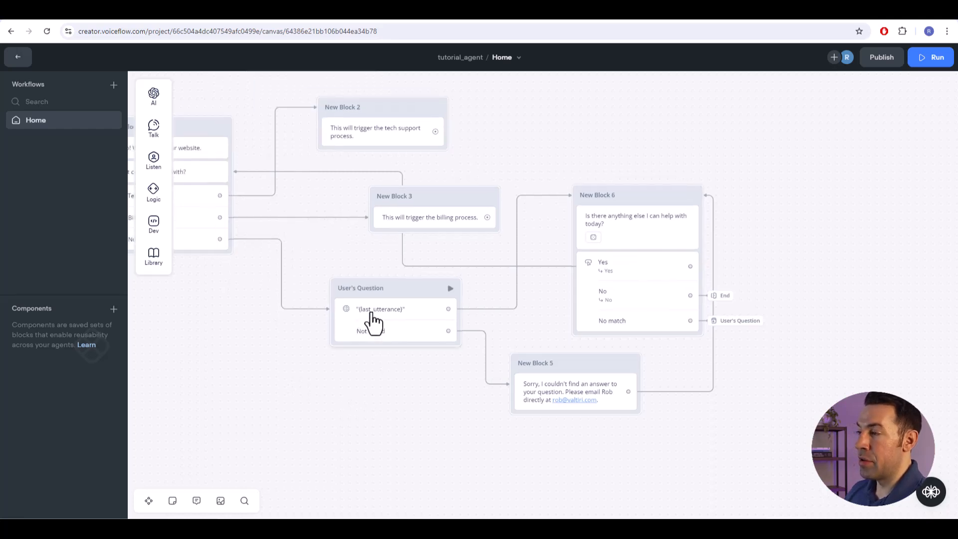
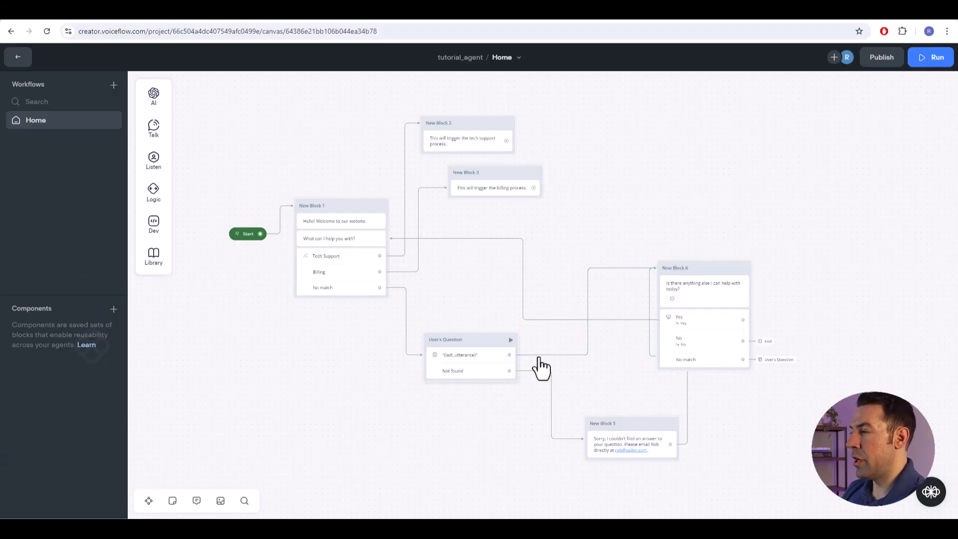
- Delete the link from User's Question's answer path to New Block 6 and add a Set step as a new block between them
{"action": "left_click", "coordinate": [584, 356]}
{"action": "key", "text": "Delete"}
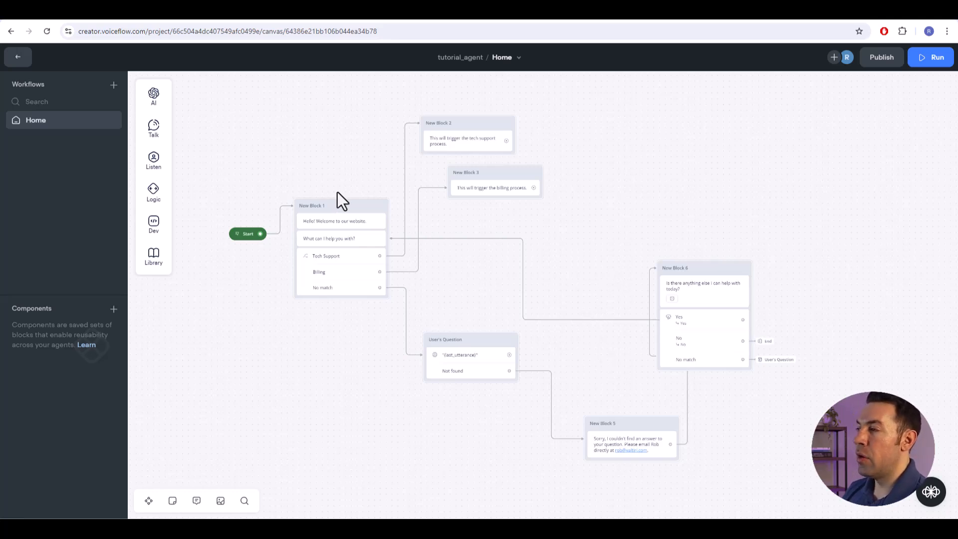
{"action": "mouse_move", "coordinate": [155, 199]}
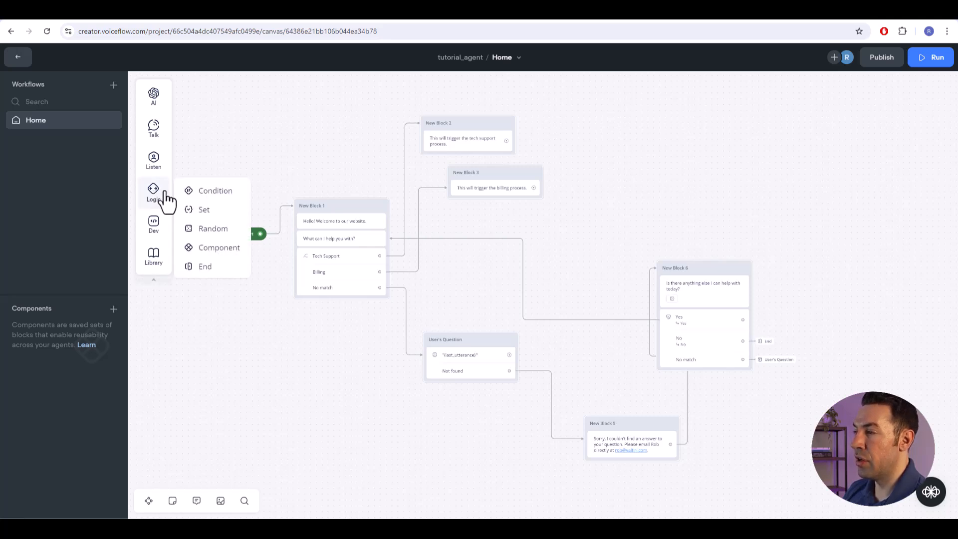
{"action": "left_click_drag", "start_coordinate": [205, 214], "coordinate": [573, 274]}
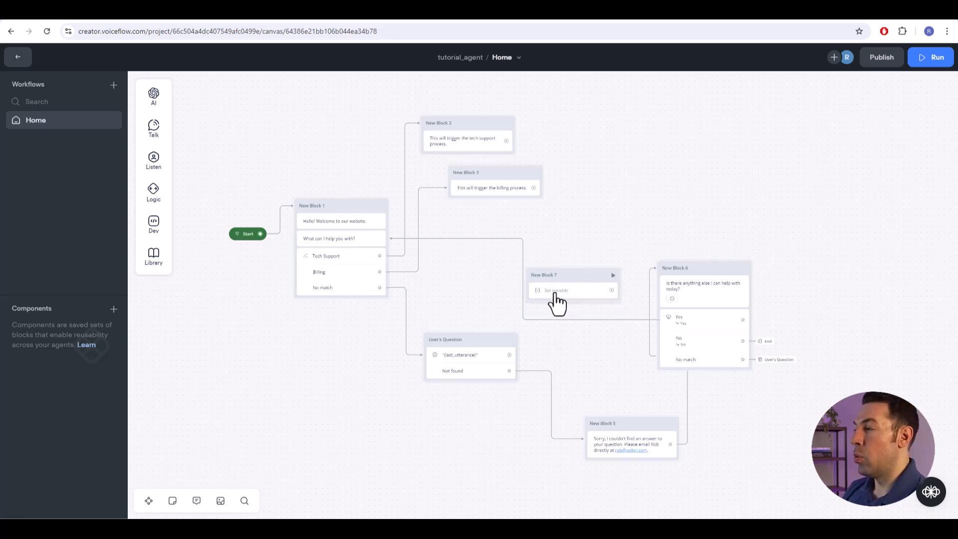
{"action": "left_click", "coordinate": [557, 294]}
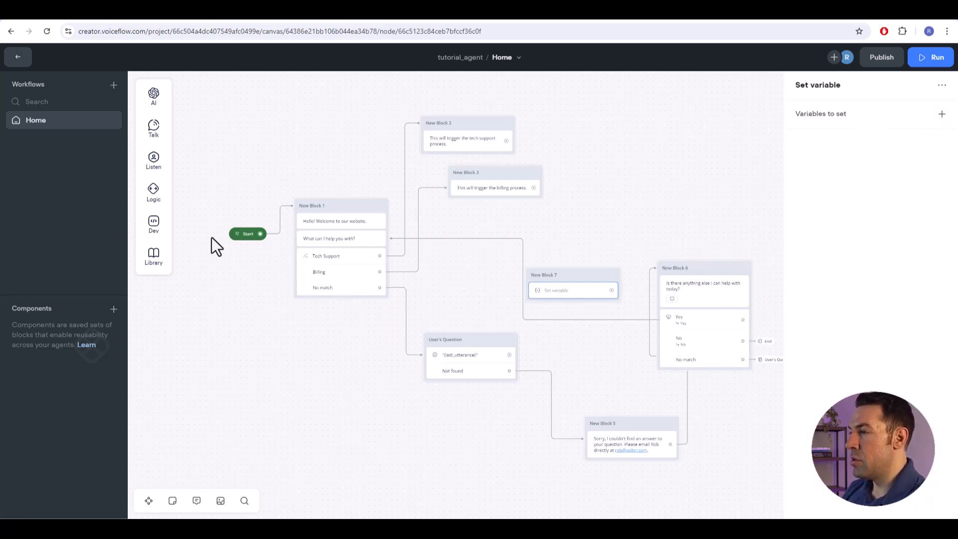
{"action": "mouse_move", "coordinate": [152, 197]}
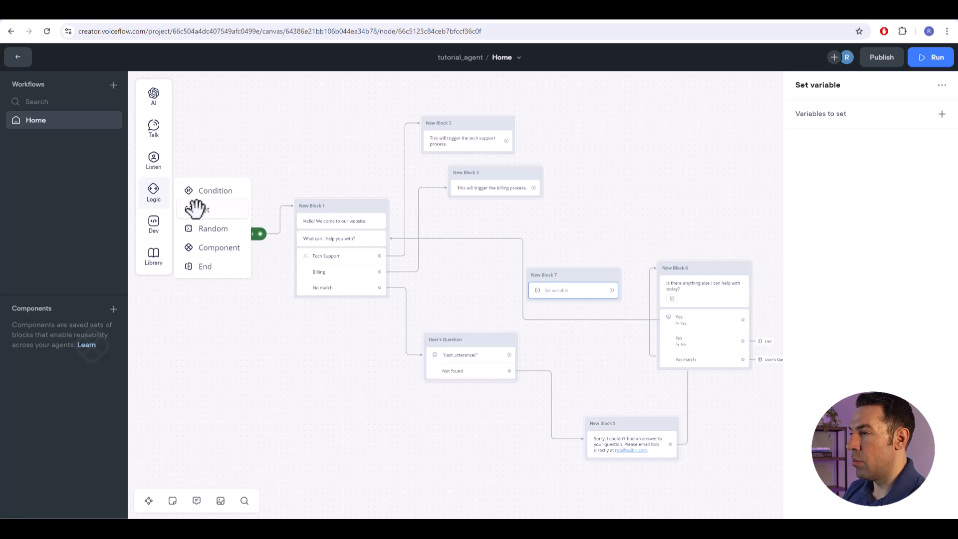
- Add a variable assignment to the new Set step, creating a variable named number_of_questions for it
{"action": "left_click", "coordinate": [941, 115]}
{"action": "left_click", "coordinate": [747, 160]}
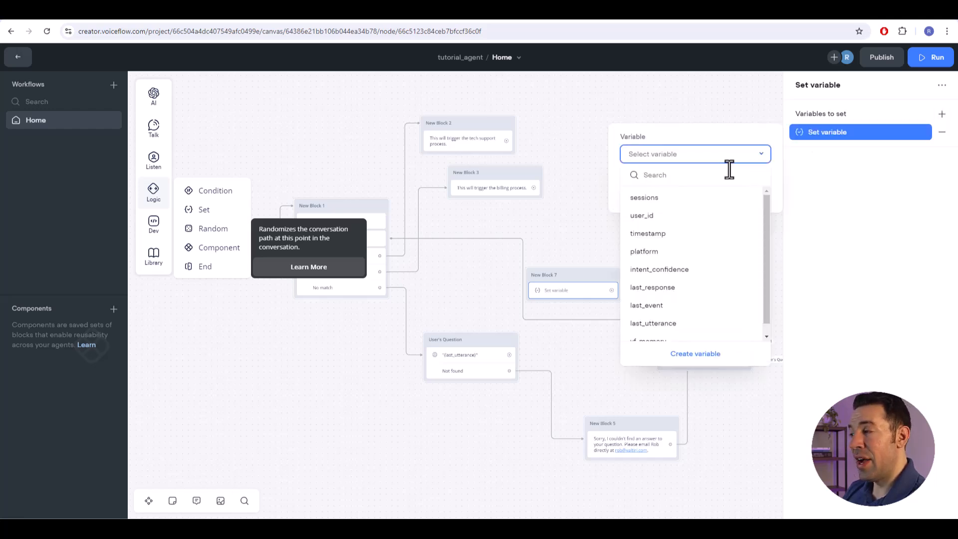
{"action": "scroll", "coordinate": [703, 264], "scroll_direction": "down", "scroll_amount": 1}
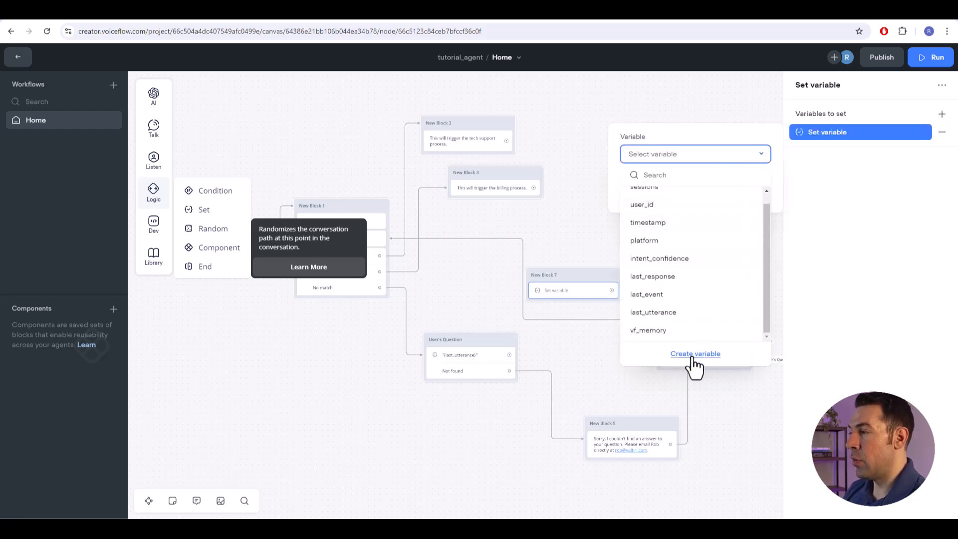
{"action": "scroll", "coordinate": [684, 304], "scroll_direction": "up", "scroll_amount": 1}
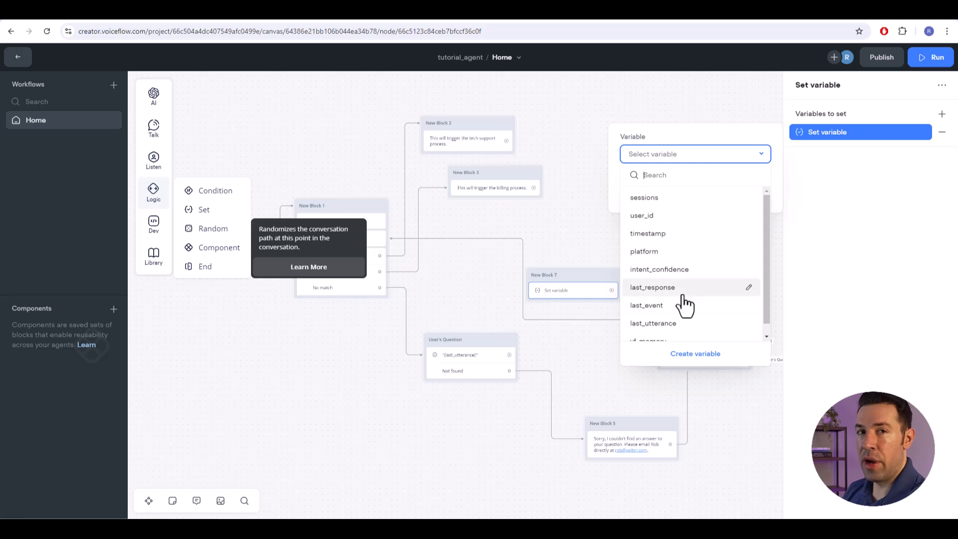
{"action": "left_click", "coordinate": [693, 354]}
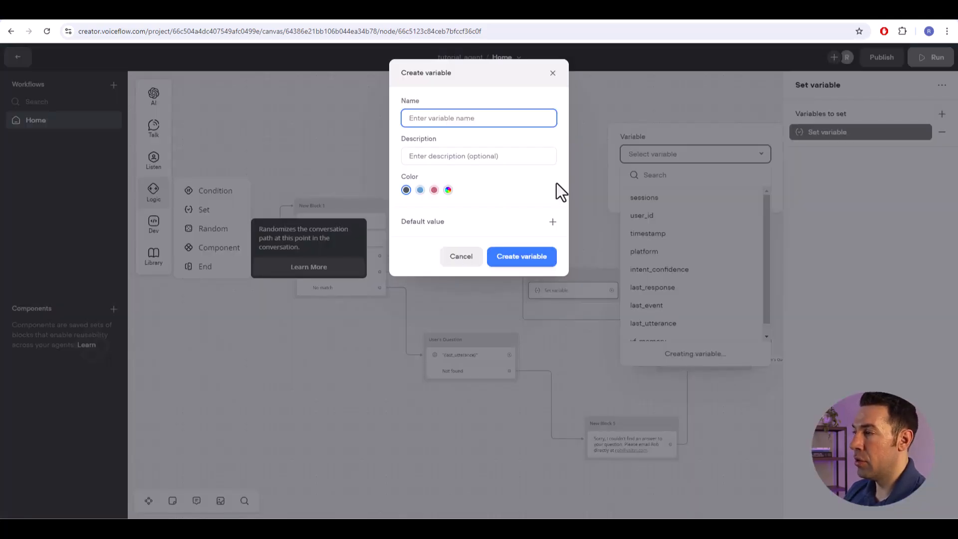
{"action": "type", "text": "number_of_questions"}
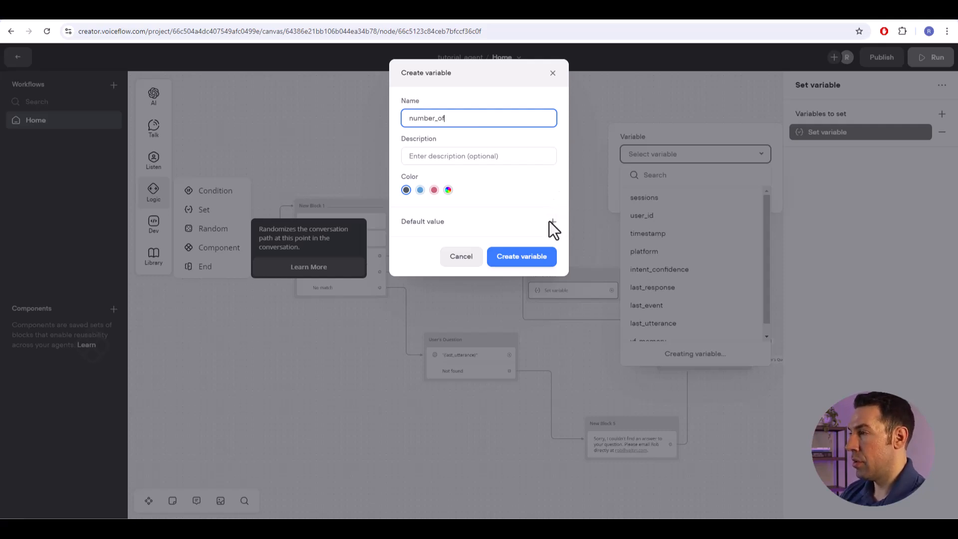
{"action": "key", "text": "Tab"}
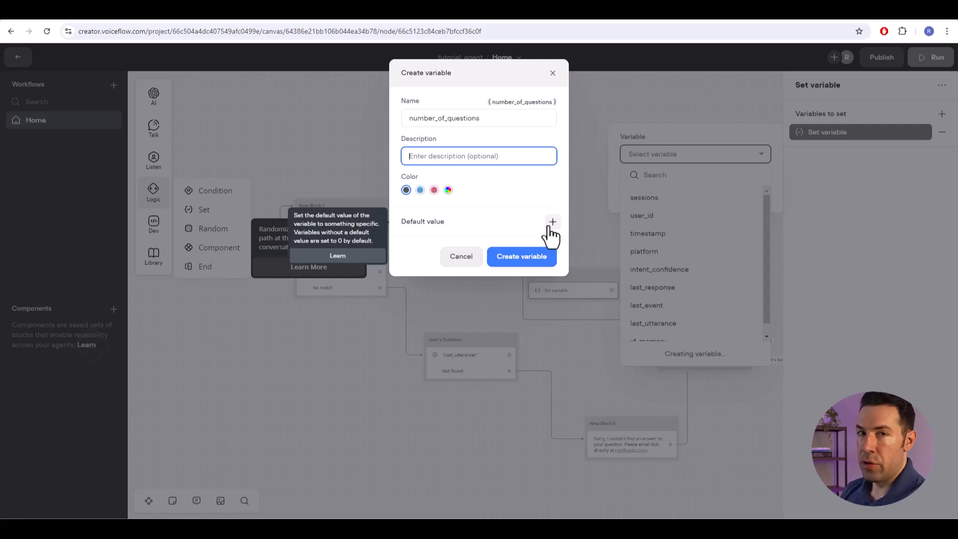
{"action": "left_click", "coordinate": [519, 268]}
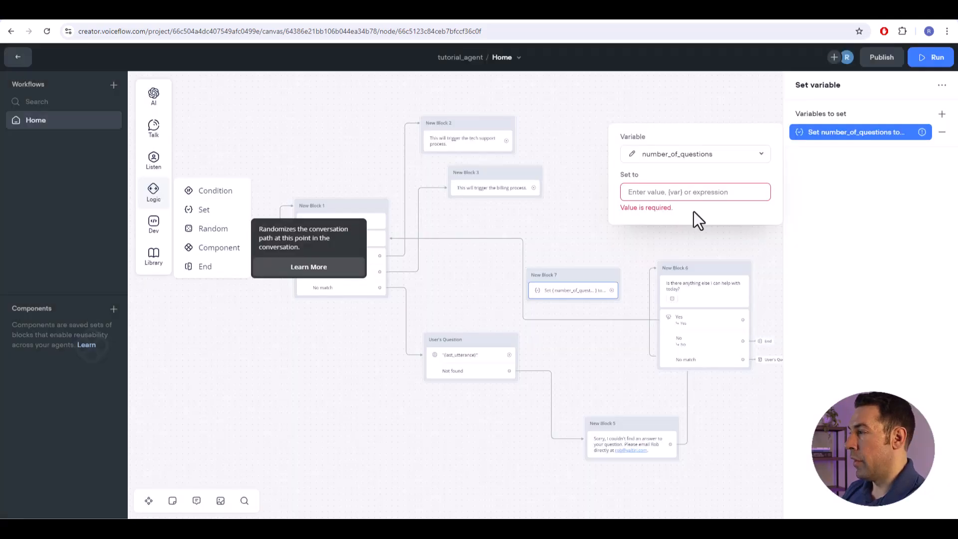
- Set number_of_questions to the expression {number_of_questions} + 1
{"action": "left_click", "coordinate": [647, 192]}
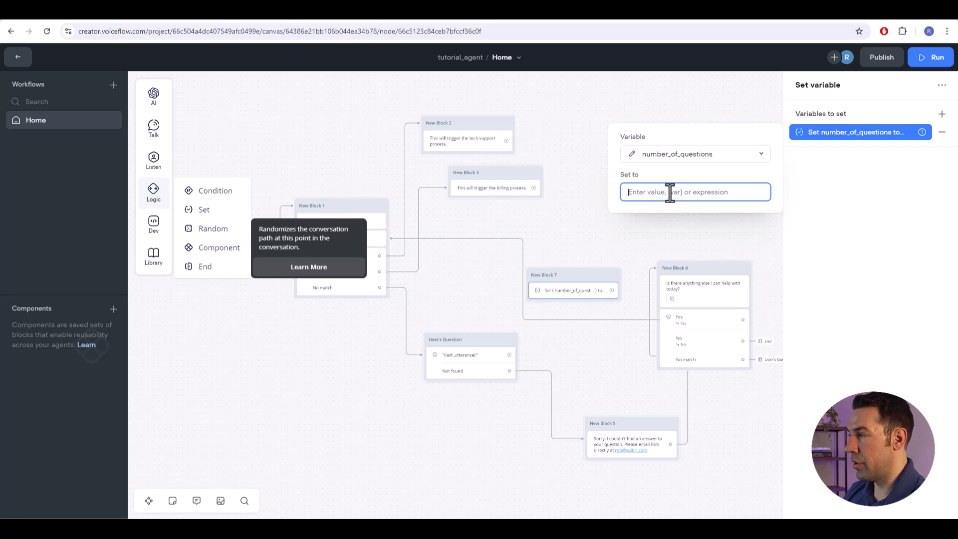
{"action": "type", "text": "{"}
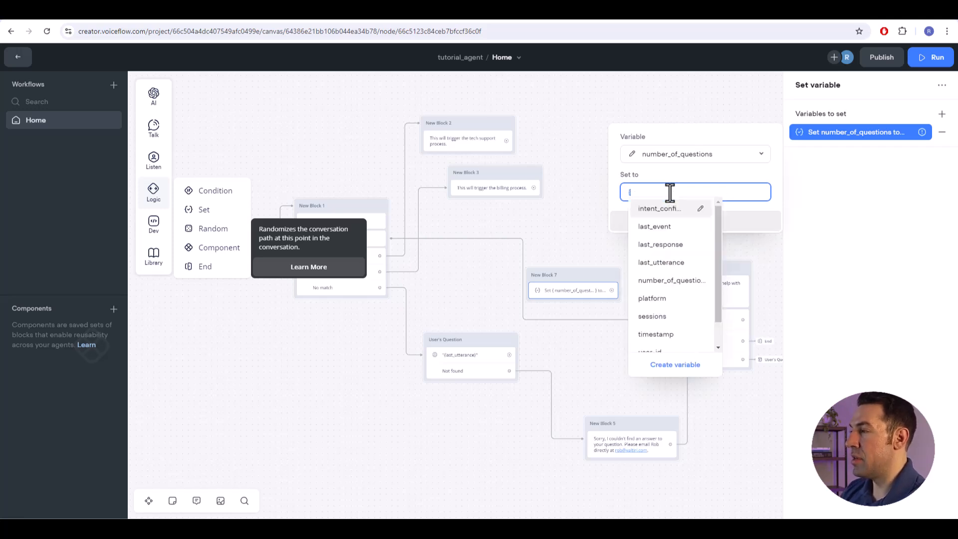
{"action": "type", "text": "nu"}
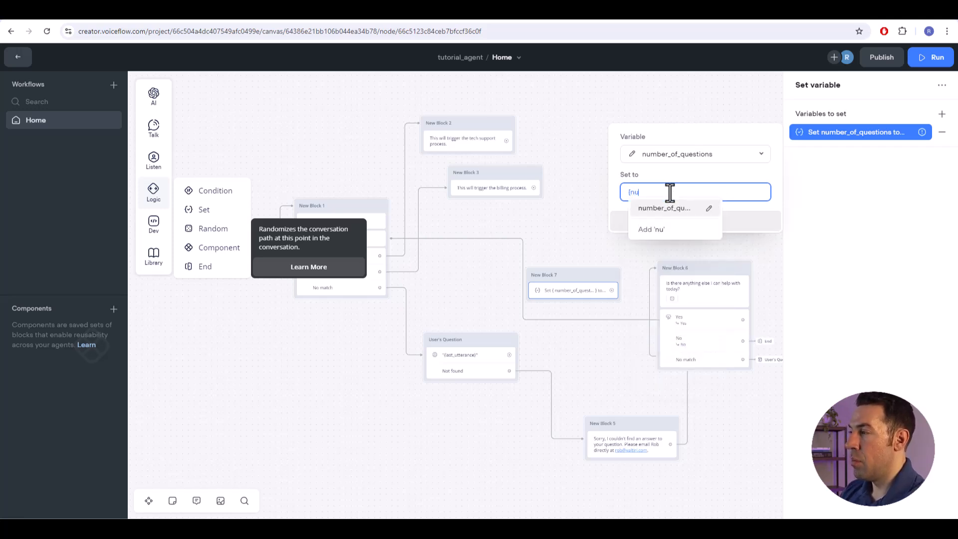
{"action": "left_click", "coordinate": [774, 187]}
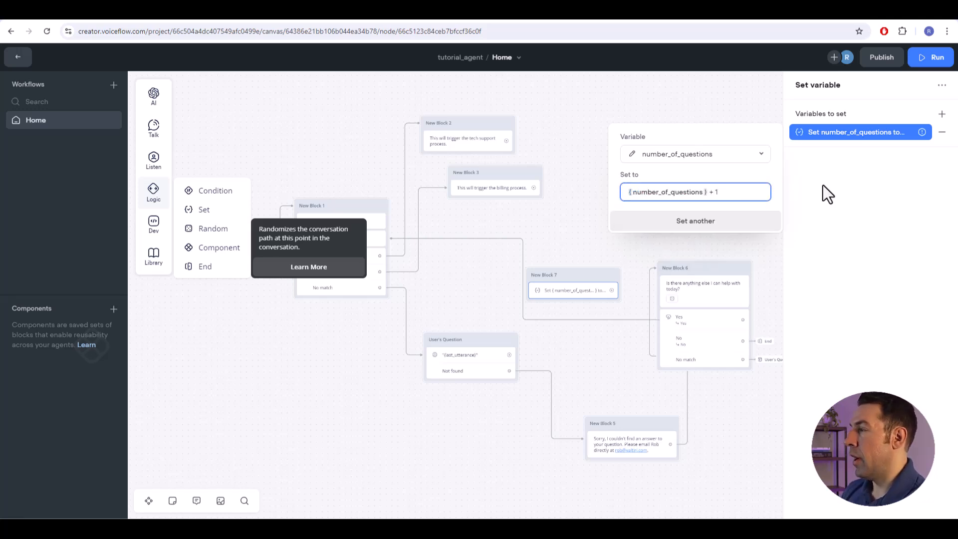
{"action": "left_click", "coordinate": [839, 184]}
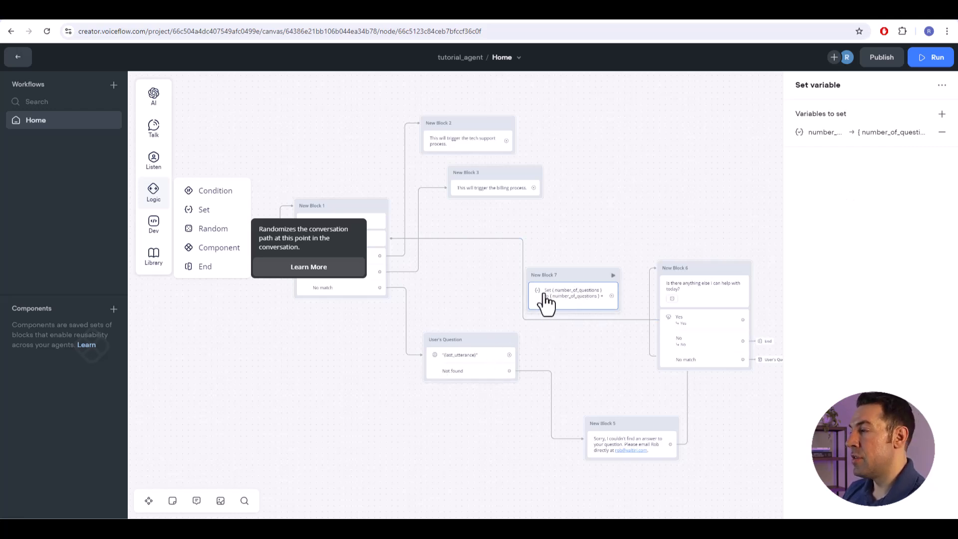
- Reposition New Block 7 and link User's Question's {last_utterance} answer path to it
{"action": "left_click_drag", "start_coordinate": [570, 274], "coordinate": [573, 278]}
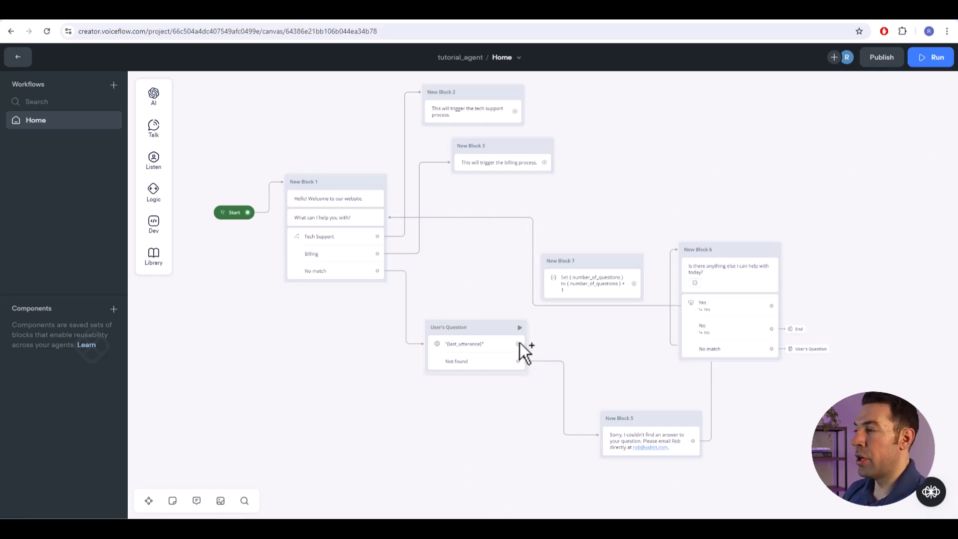
{"action": "left_click_drag", "start_coordinate": [519, 343], "coordinate": [543, 335]}
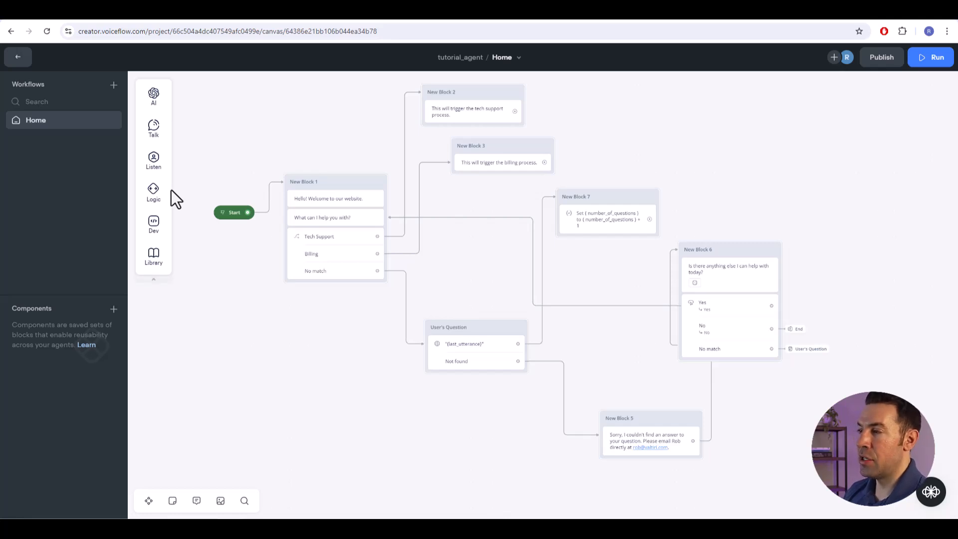
- Add a Condition step below the Set step in New Block 7 and label it "Check Number of Q's"
{"action": "mouse_move", "coordinate": [156, 195]}
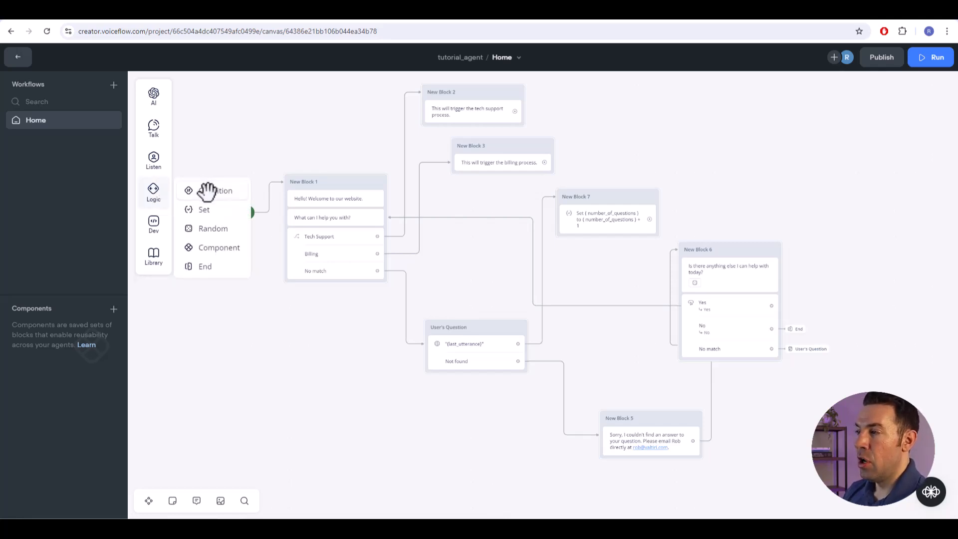
{"action": "left_click_drag", "start_coordinate": [207, 190], "coordinate": [641, 263]}
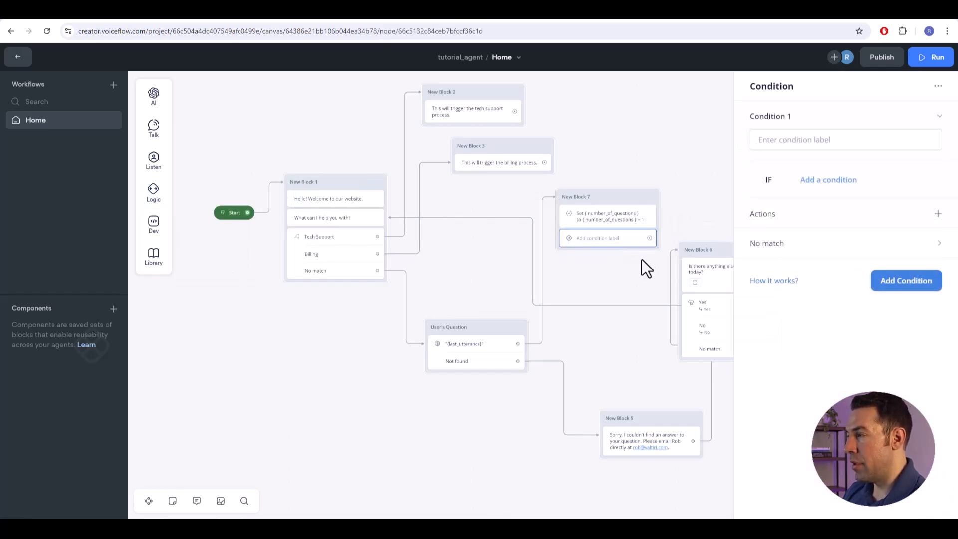
{"action": "left_click", "coordinate": [818, 140]}
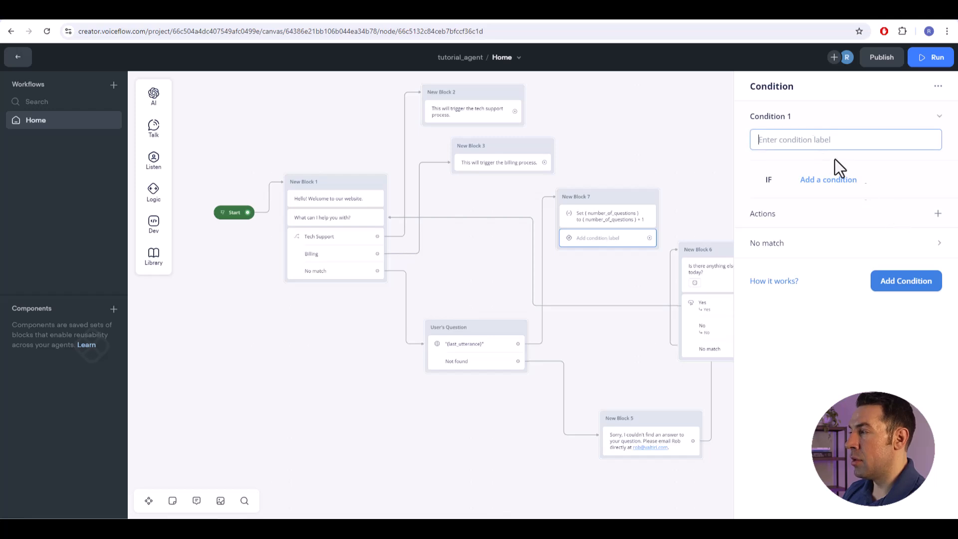
{"action": "type", "text": "Check Number of Q's"}
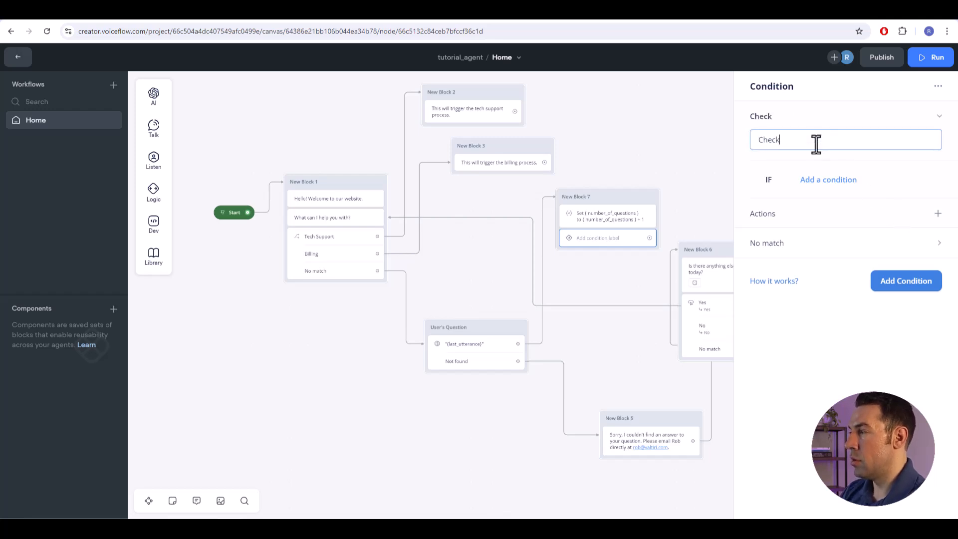
- Give the Check Number of Q's condition a Variable rule in which number_of_questions is 3
{"action": "left_click", "coordinate": [821, 180]}
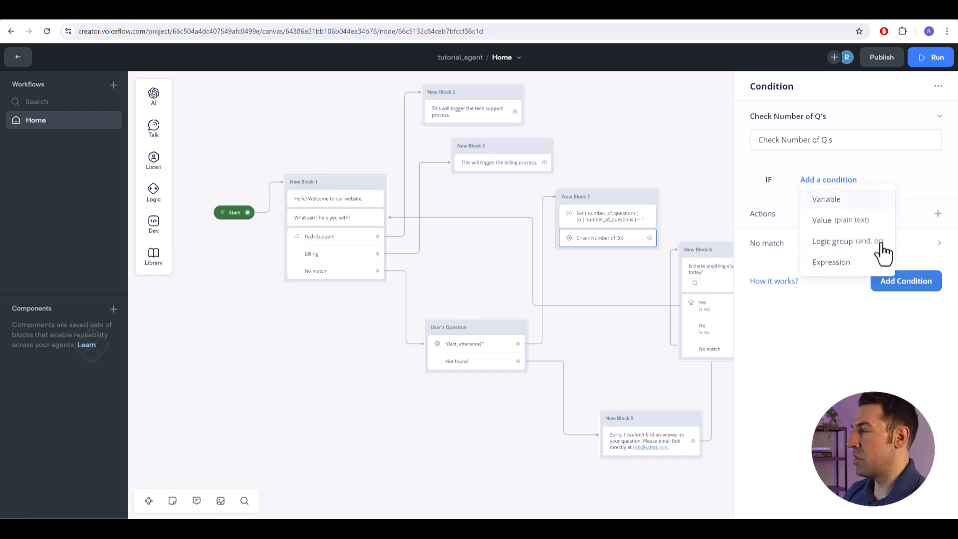
{"action": "left_click", "coordinate": [840, 204]}
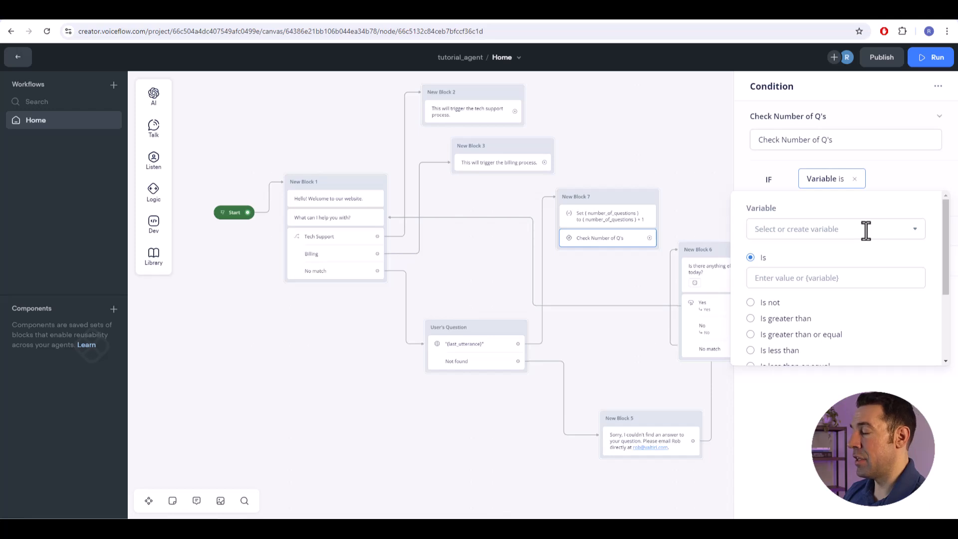
{"action": "left_click", "coordinate": [808, 229]}
{"action": "type", "text": "{"}
{"action": "key", "text": "BackSpace"}
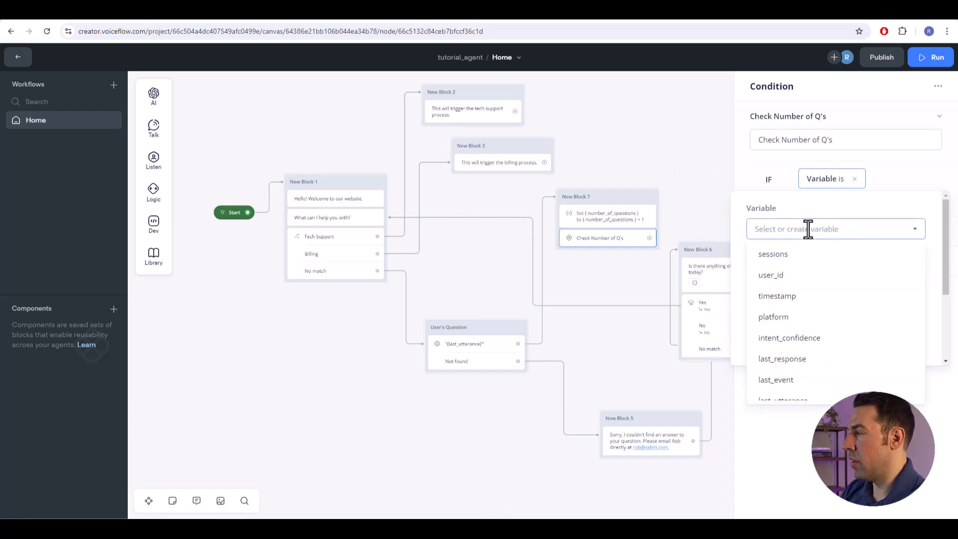
{"action": "scroll", "coordinate": [840, 345], "scroll_direction": "down", "scroll_amount": 2}
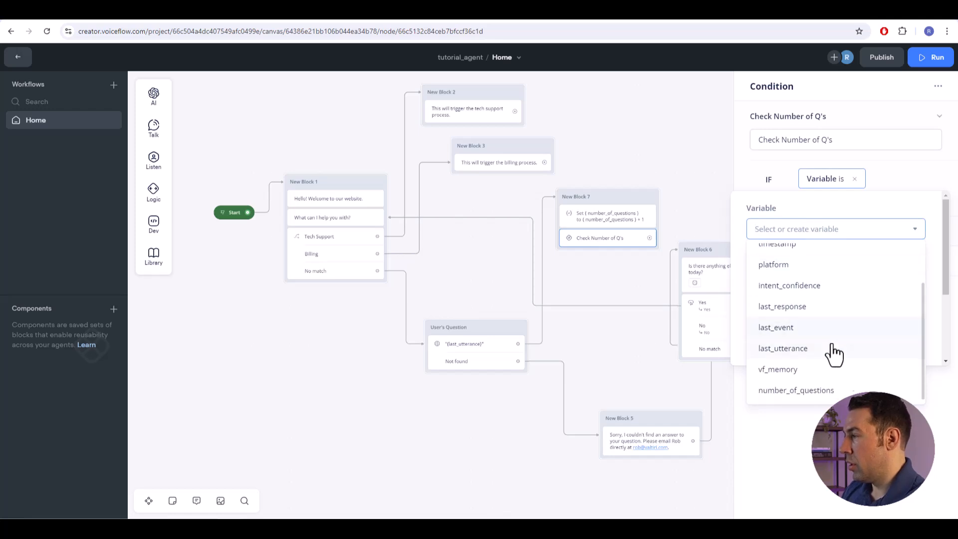
{"action": "left_click", "coordinate": [818, 391]}
{"action": "left_click", "coordinate": [781, 279]}
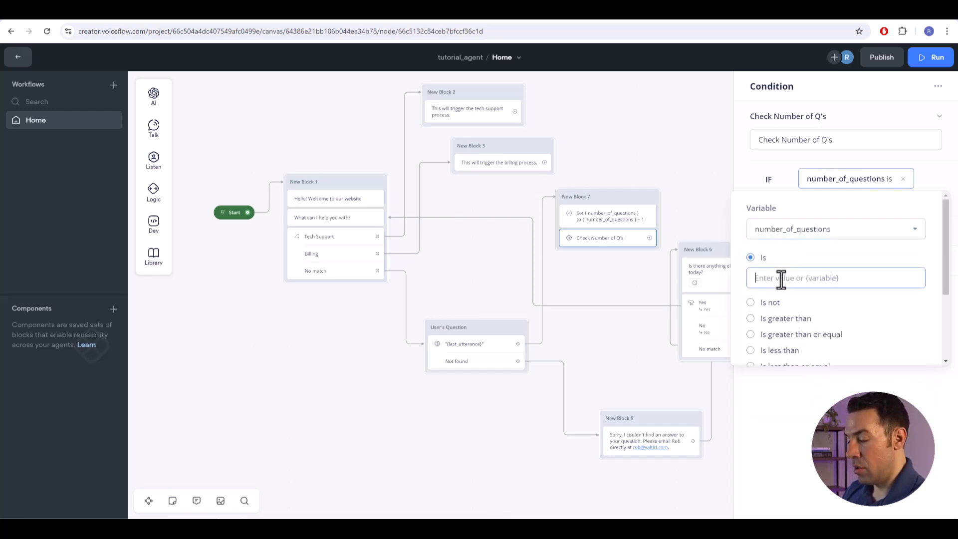
{"action": "type", "text": "3"}
{"action": "scroll", "coordinate": [865, 324], "scroll_direction": "down", "scroll_amount": 3}
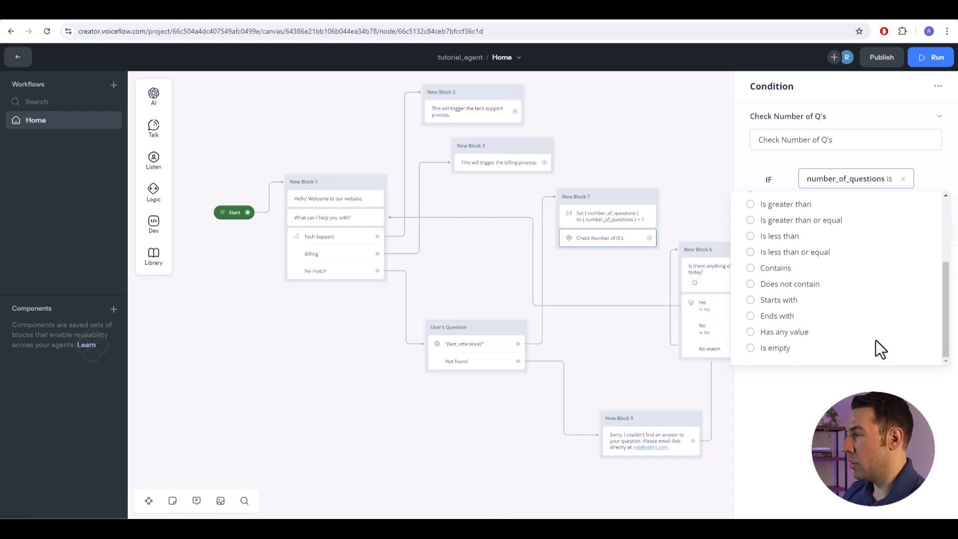
{"action": "left_click", "coordinate": [794, 181]}
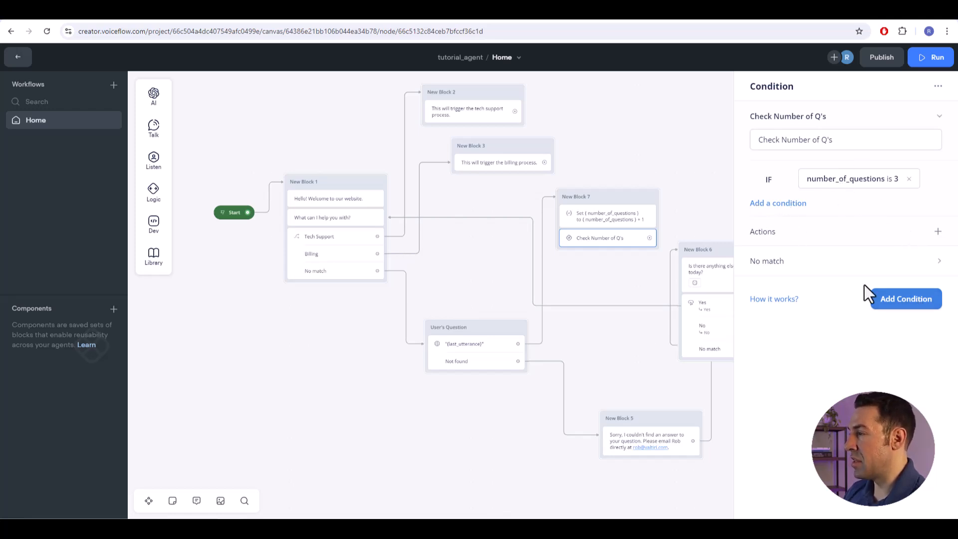
- Link Check Number of Q's to a new block asking "Would you be interested in scheduling a free consultation with one of our representatives?" with Yes and No buttons
{"action": "left_click", "coordinate": [620, 276]}
{"action": "scroll", "coordinate": [724, 205], "scroll_direction": "right", "scroll_amount": 4}
{"action": "left_click_drag", "start_coordinate": [567, 234], "coordinate": [609, 216]}
{"action": "left_click_drag", "start_coordinate": [615, 145], "coordinate": [616, 141]}
{"action": "mouse_move", "coordinate": [657, 175]}
{"action": "left_click", "coordinate": [737, 180]}
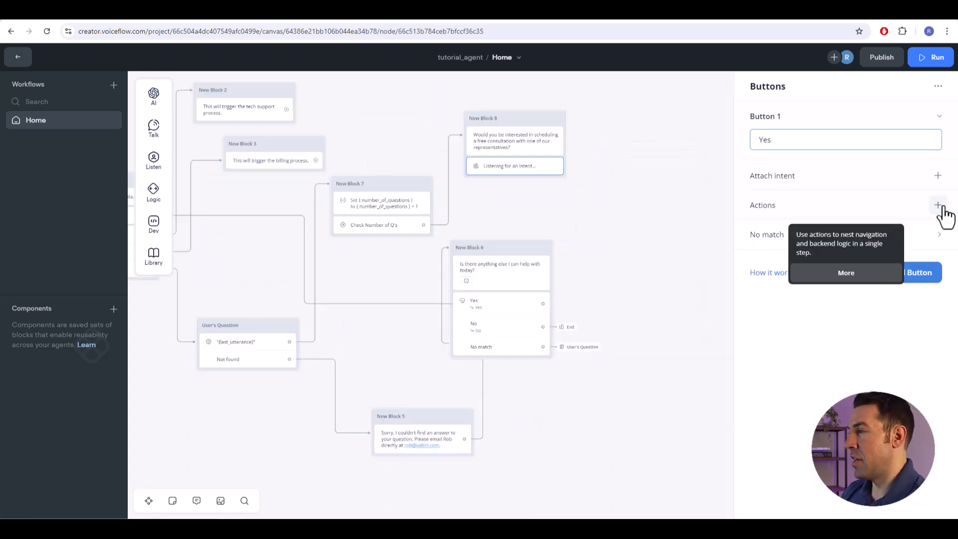
{"action": "scroll", "coordinate": [690, 152], "scroll_direction": "up", "scroll_amount": 3}
{"action": "left_click_drag", "start_coordinate": [610, 213], "coordinate": [658, 275]}
- Add a No match path to the Check Number of Q's condition and link its Else output to New Block 6
{"action": "left_click", "coordinate": [518, 233]}
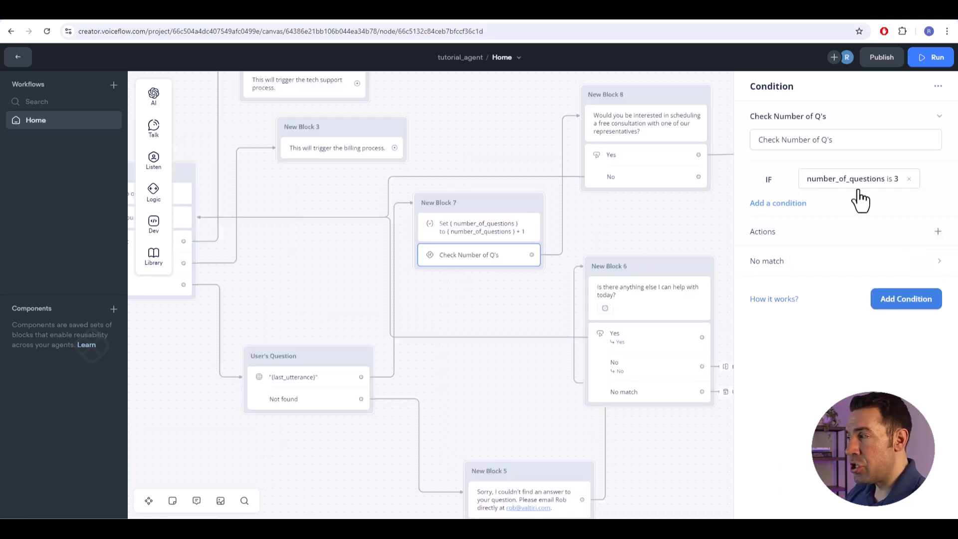
{"action": "left_click", "coordinate": [784, 261]}
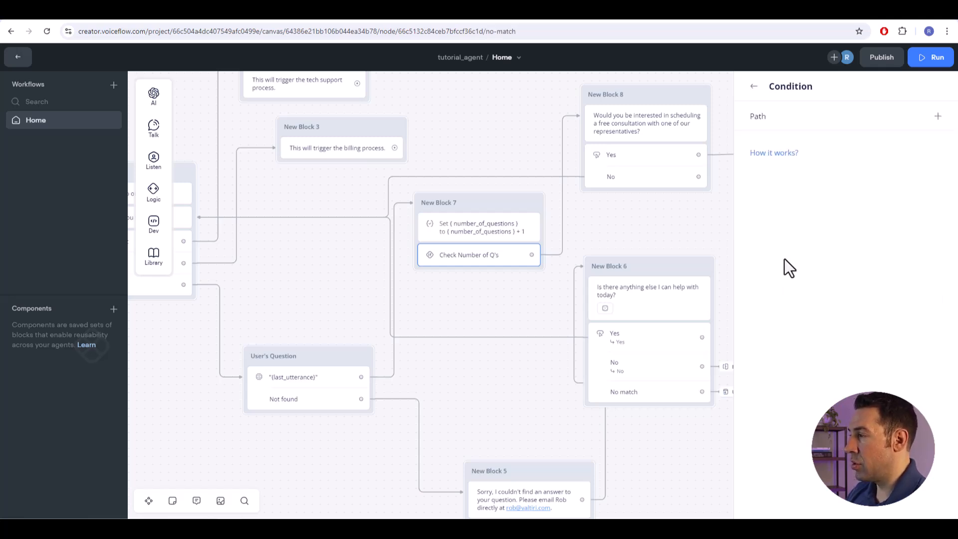
{"action": "left_click", "coordinate": [938, 116]}
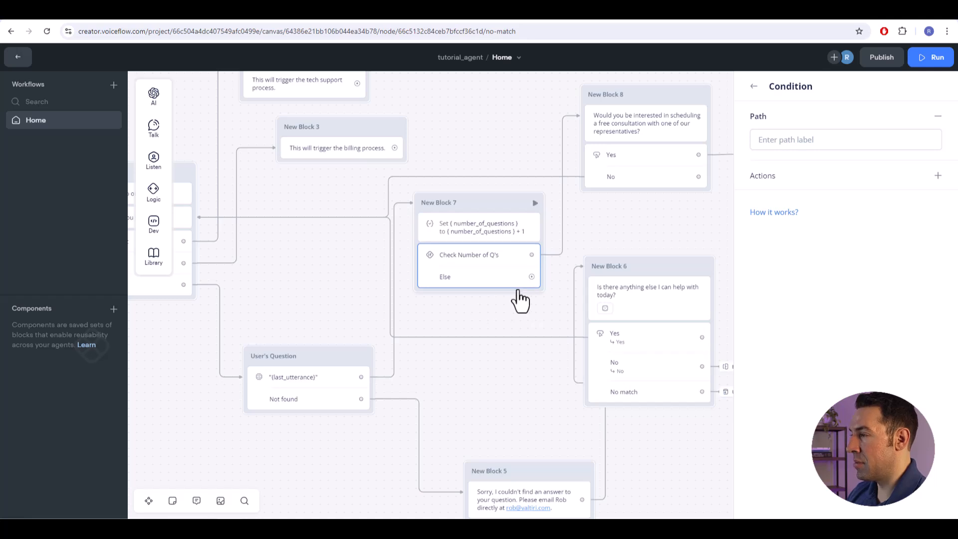
{"action": "left_click_drag", "start_coordinate": [531, 276], "coordinate": [600, 265]}
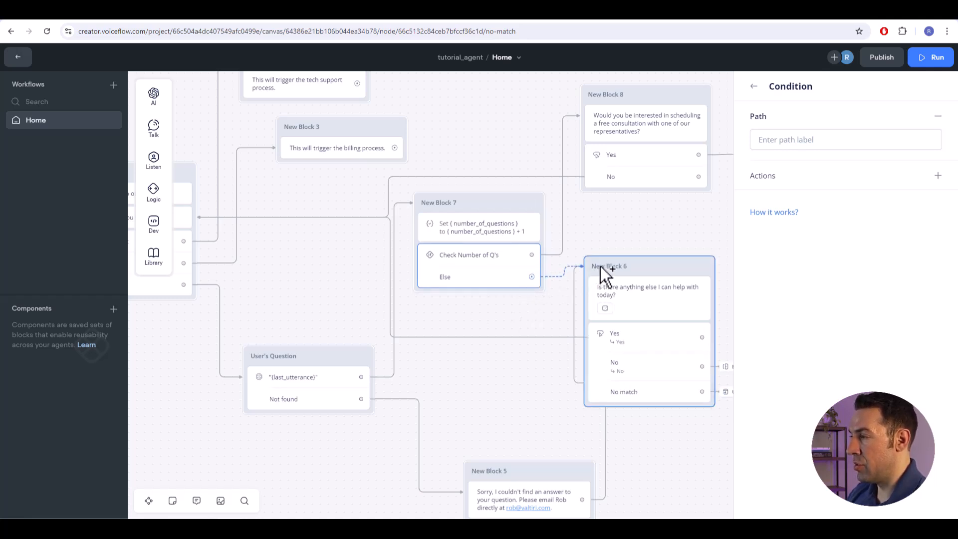
- Review the whole workflow from the Start block through the intent, knowledge base and question-count branches
{"action": "left_click", "coordinate": [677, 222]}
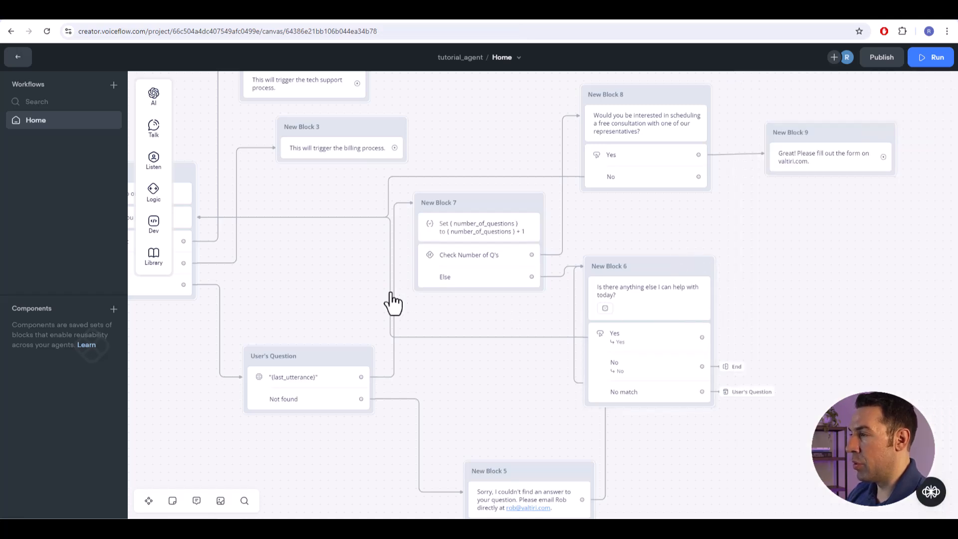
{"action": "left_click_drag", "start_coordinate": [308, 286], "coordinate": [436, 314]}
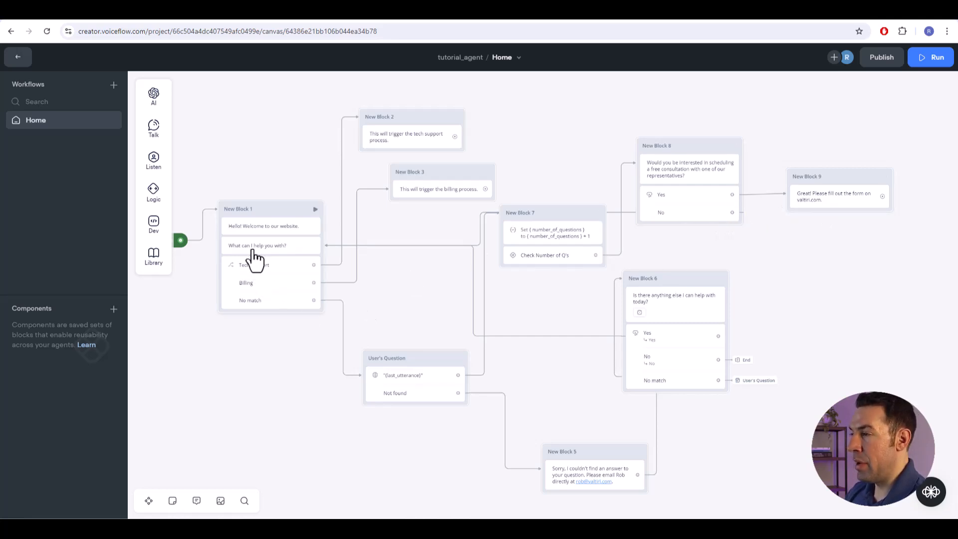
{"action": "left_click_drag", "start_coordinate": [549, 318], "coordinate": [449, 278]}
{"action": "left_click_drag", "start_coordinate": [356, 278], "coordinate": [378, 255]}
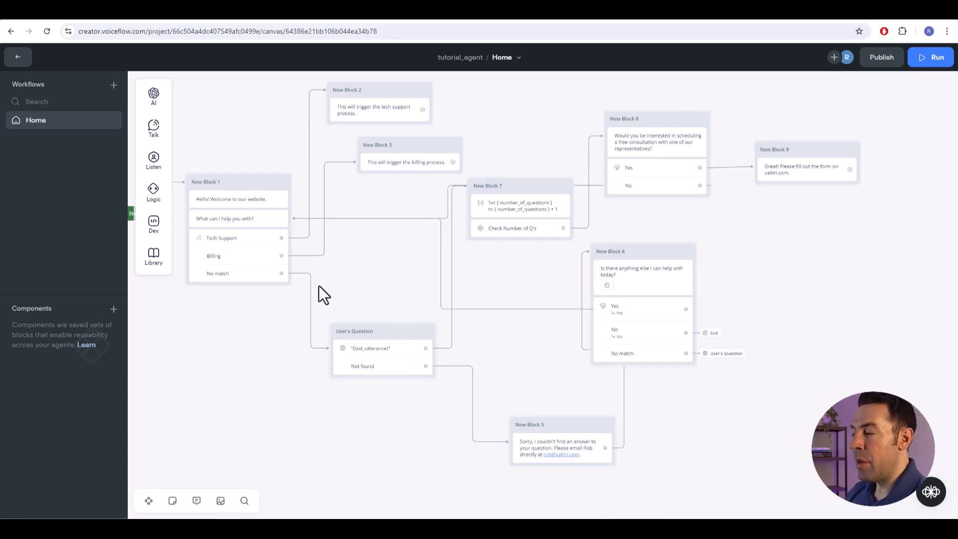
{"action": "left_click_drag", "start_coordinate": [528, 284], "coordinate": [486, 258]}
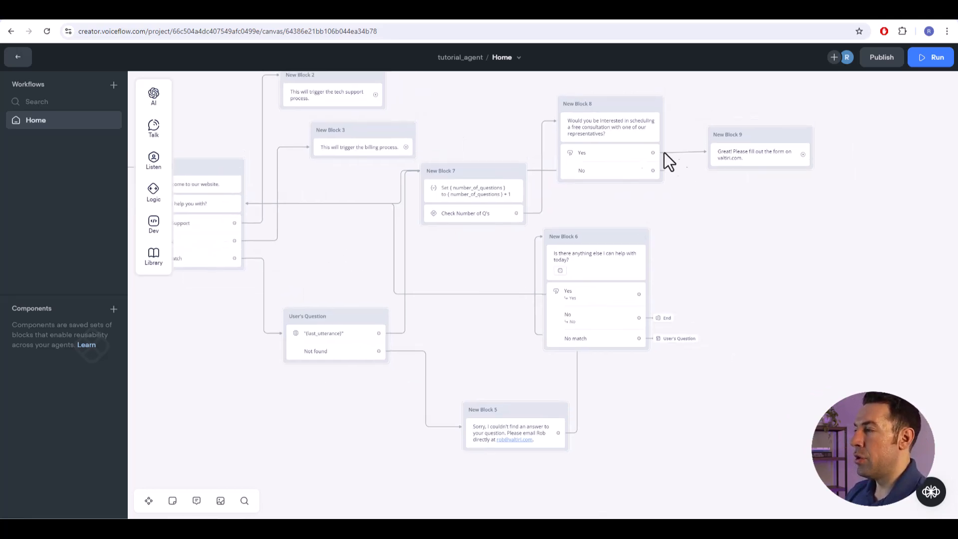
{"action": "left_click_drag", "start_coordinate": [366, 280], "coordinate": [417, 332]}
{"action": "left_click_drag", "start_coordinate": [528, 225], "coordinate": [530, 240]}
{"action": "left_click", "coordinate": [530, 244]}
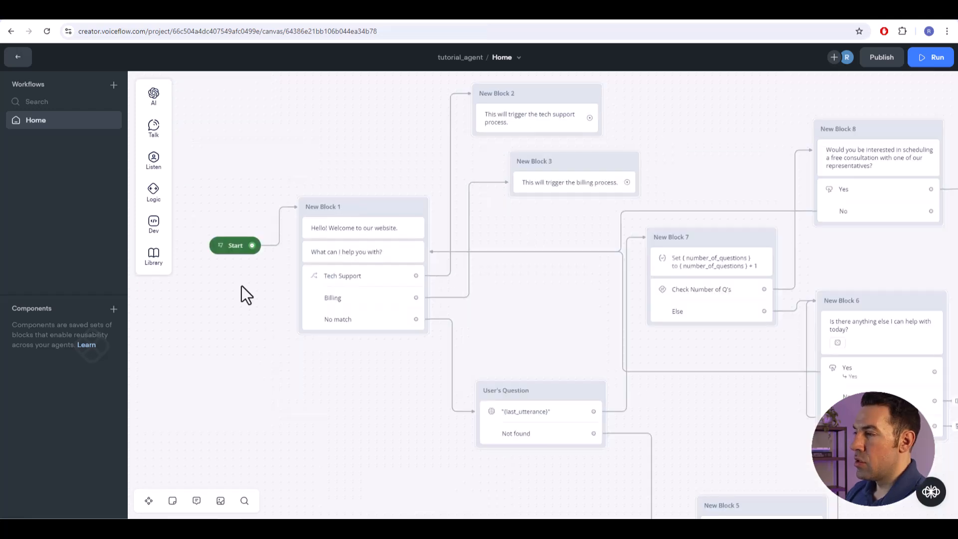
- Run the agent prototype from the Start block and ask a first question about the services
{"action": "left_click", "coordinate": [221, 251]}
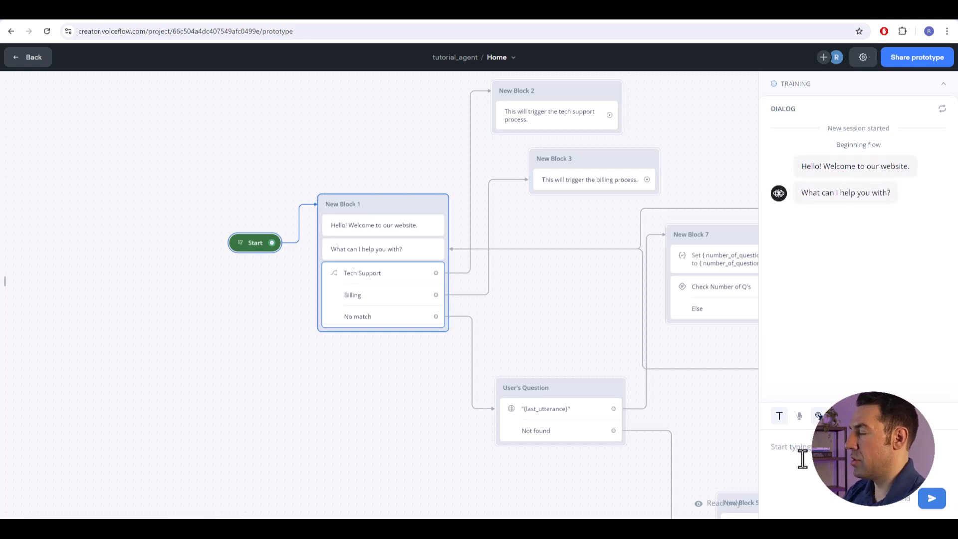
{"action": "type", "text": "what servic"}
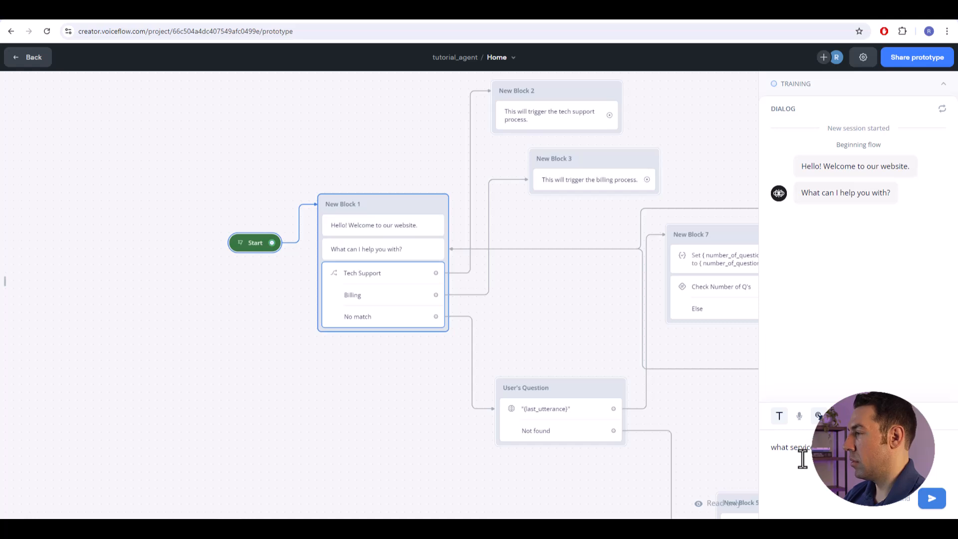
{"action": "key", "text": "Return"}
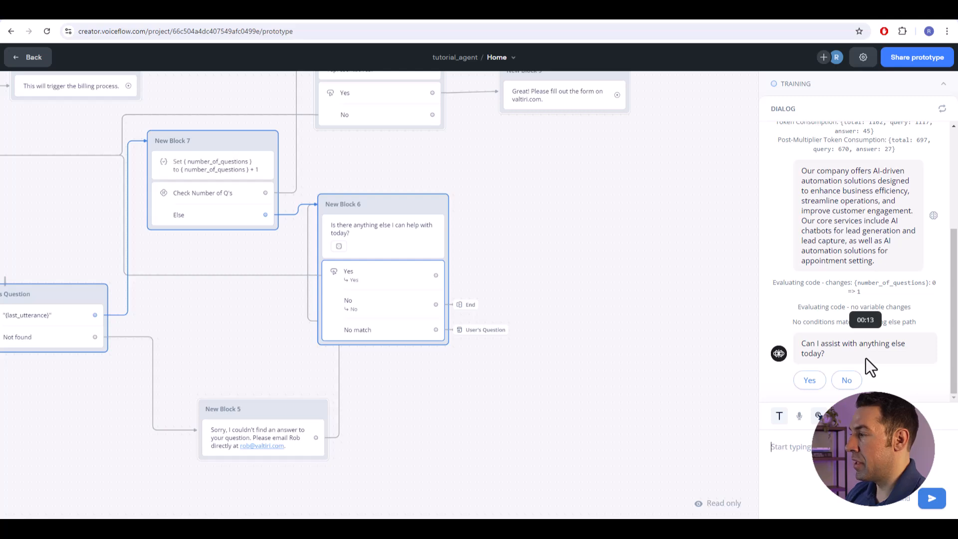
- Answer Yes to further help and ask a second question, about pricing, then read the reply
{"action": "left_click", "coordinate": [810, 382]}
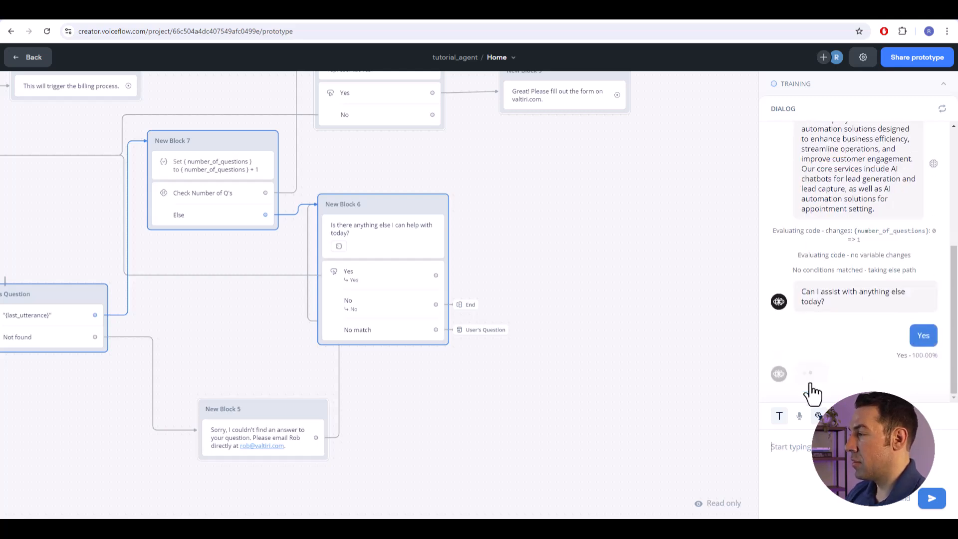
{"action": "type", "text": "what is you"}
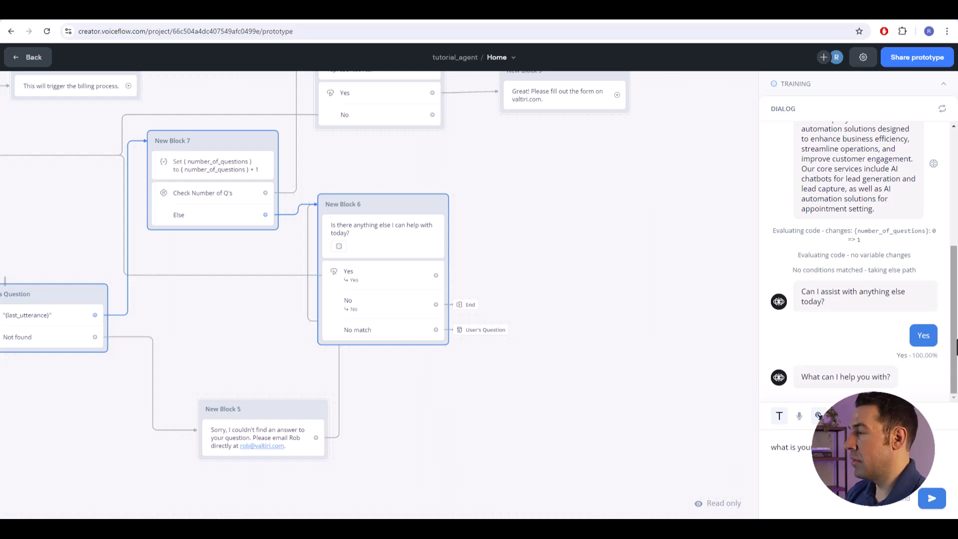
{"action": "key", "text": "Return"}
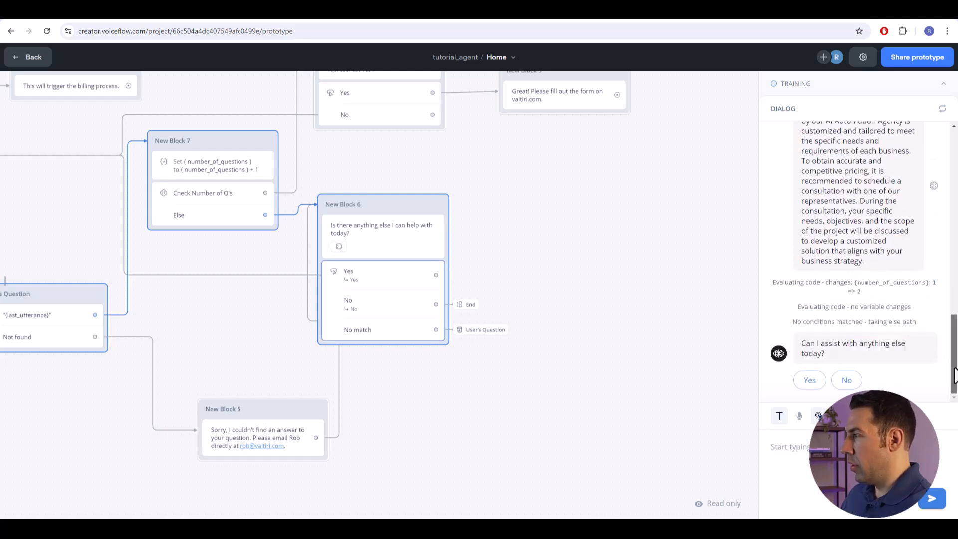
{"action": "scroll", "coordinate": [911, 287], "scroll_direction": "up", "scroll_amount": 1}
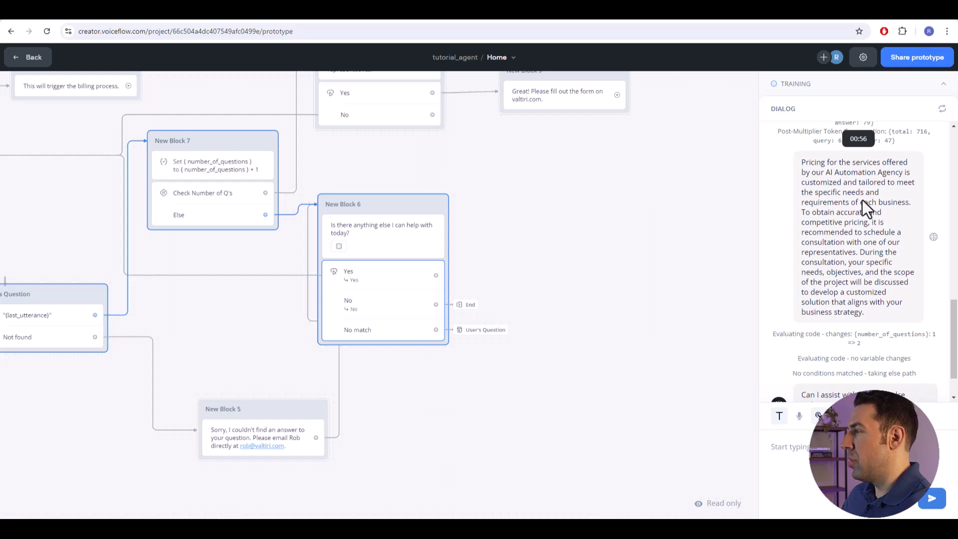
{"action": "left_click_drag", "start_coordinate": [952, 344], "coordinate": [953, 364]}
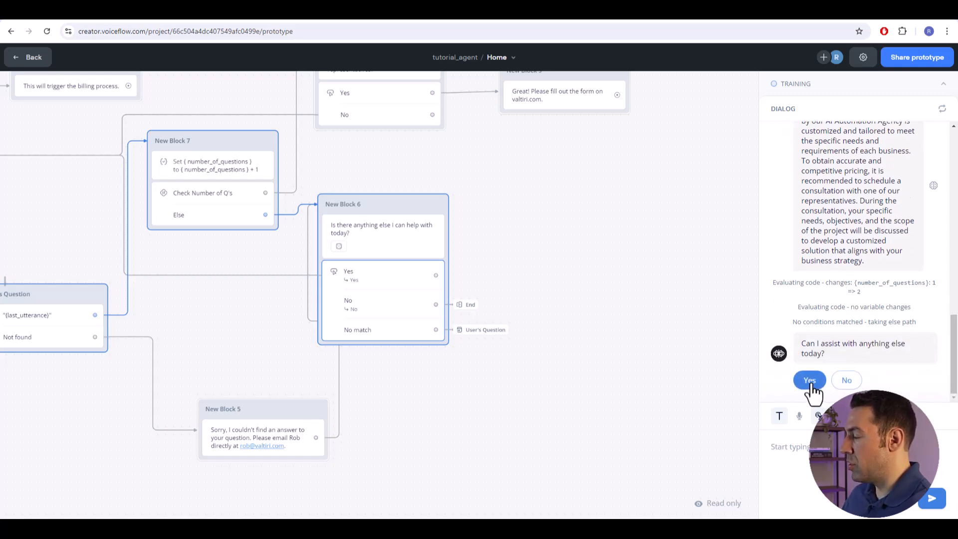
- Continue the test with Yes, ask "What discounts do you offer?" and accept the free consultation offer
{"action": "left_click", "coordinate": [810, 385]}
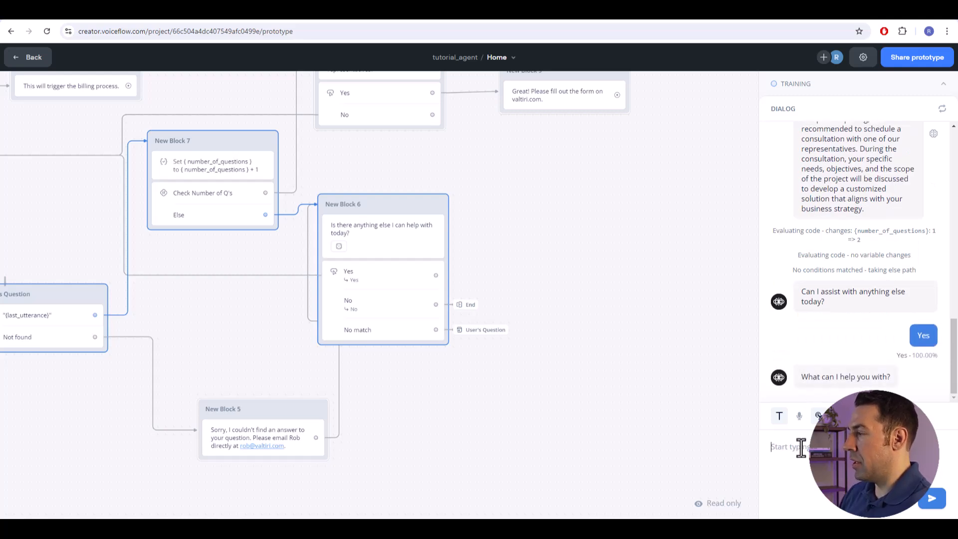
{"action": "type", "text": "Wha"}
{"action": "type", "text": "t discounts do you offer?"}
{"action": "key", "text": "Return"}
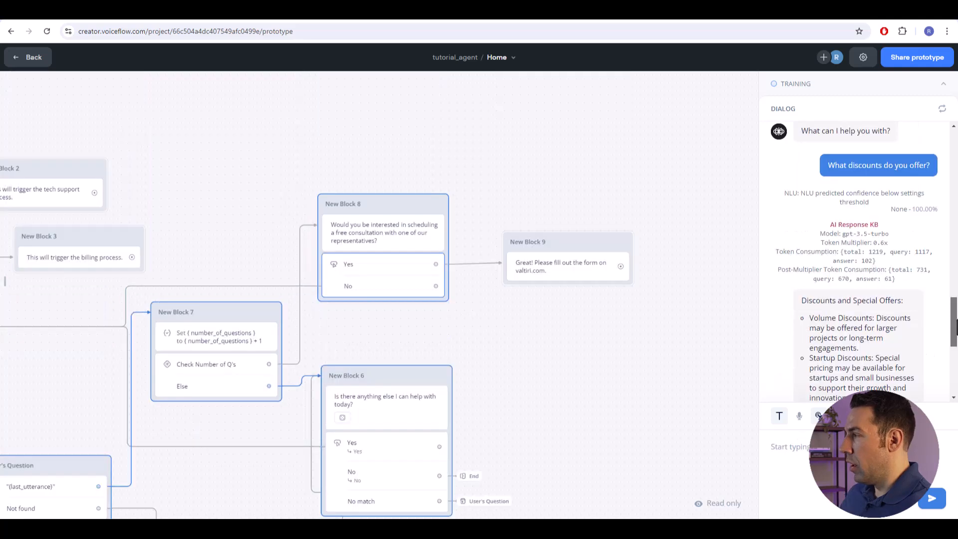
{"action": "left_click_drag", "start_coordinate": [957, 327], "coordinate": [954, 354]}
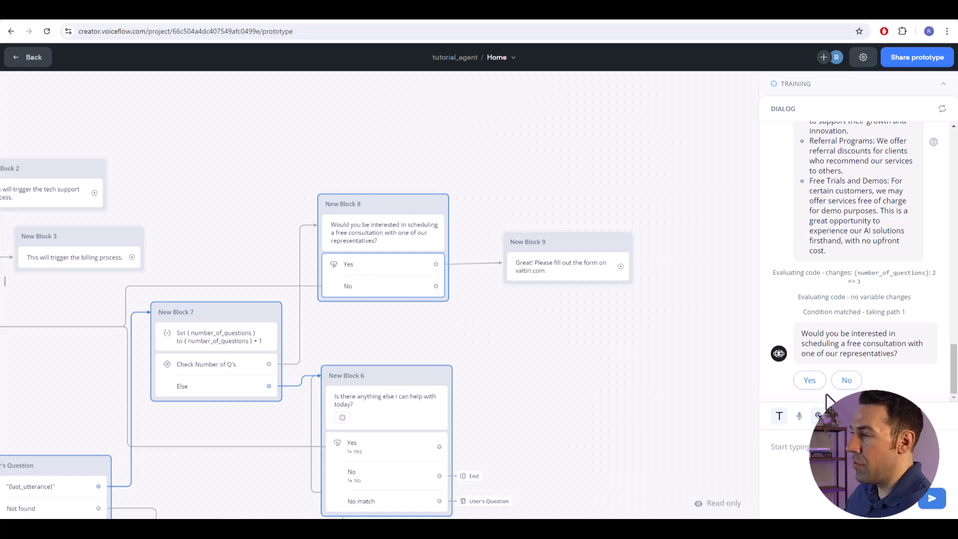
{"action": "left_click", "coordinate": [808, 381]}
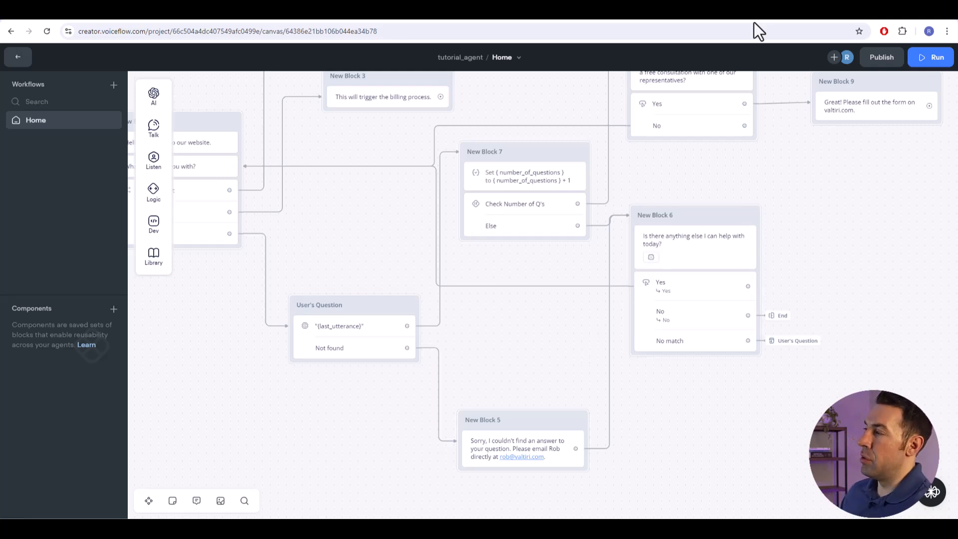
- Switch to Make and create a new scenario with a Custom webhook trigger
{"action": "left_click", "coordinate": [768, 19]}
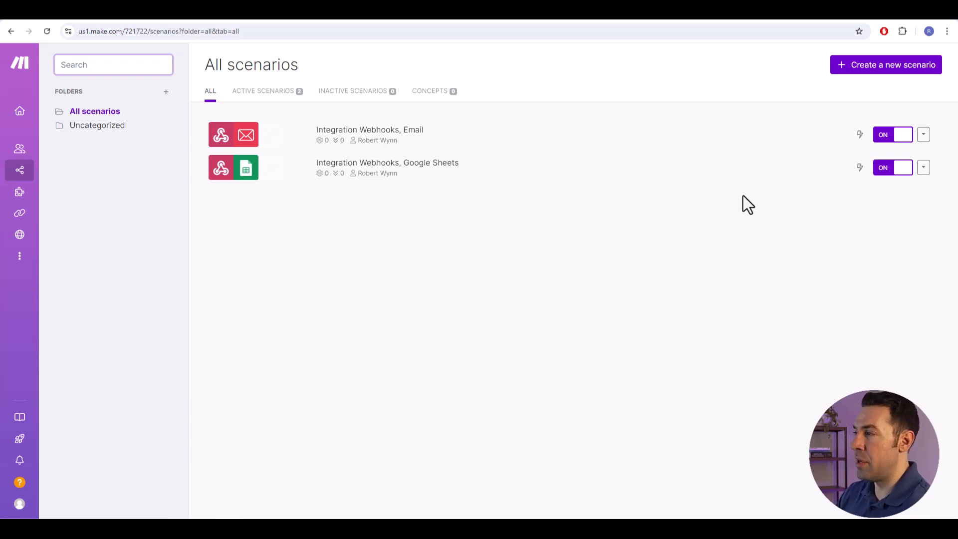
{"action": "left_click", "coordinate": [874, 75]}
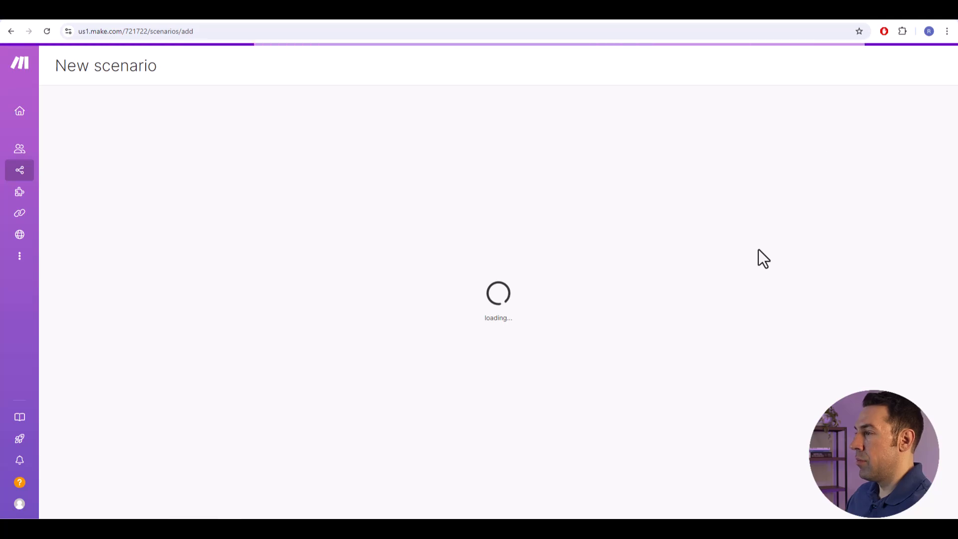
{"action": "left_click", "coordinate": [625, 261]}
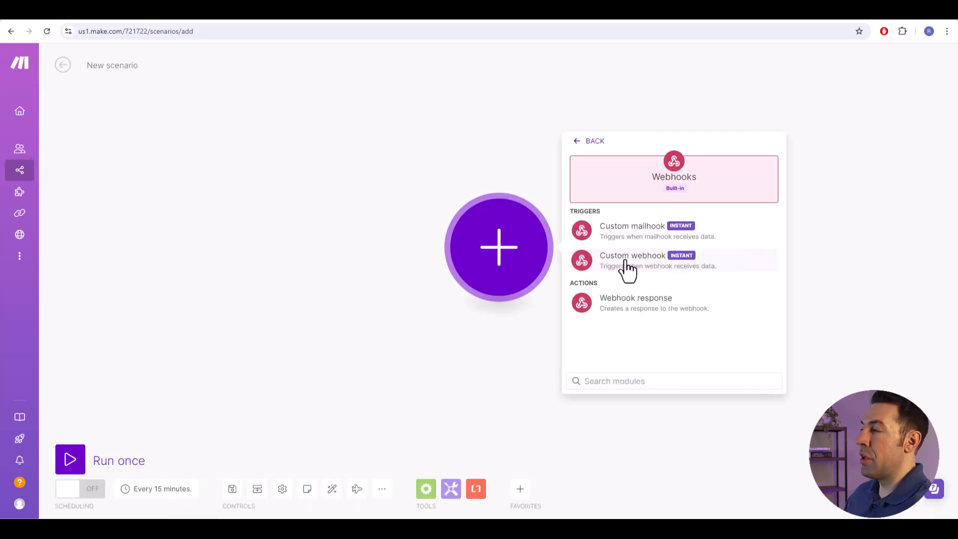
{"action": "left_click", "coordinate": [635, 273]}
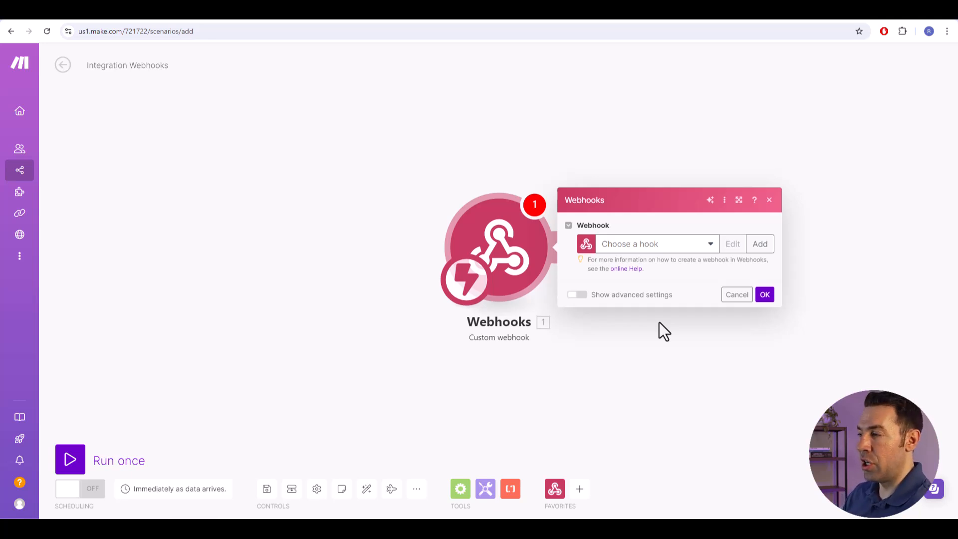
- Create a webhook named "VF Tutorial webhook" for the trigger and copy its address
{"action": "left_click", "coordinate": [761, 244]}
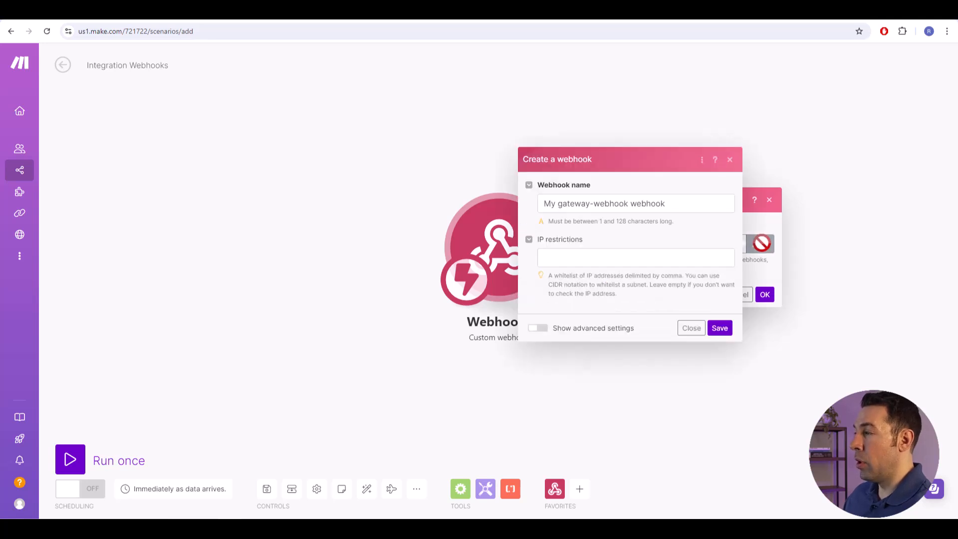
{"action": "left_click_drag", "start_coordinate": [627, 203], "coordinate": [520, 202]}
{"action": "type", "text": "VF Tutorial"}
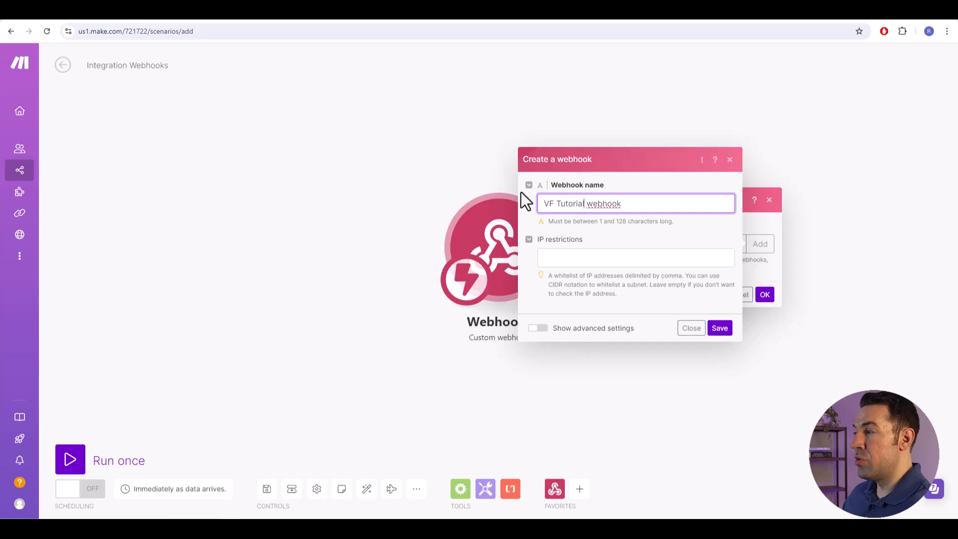
{"action": "left_click", "coordinate": [719, 329]}
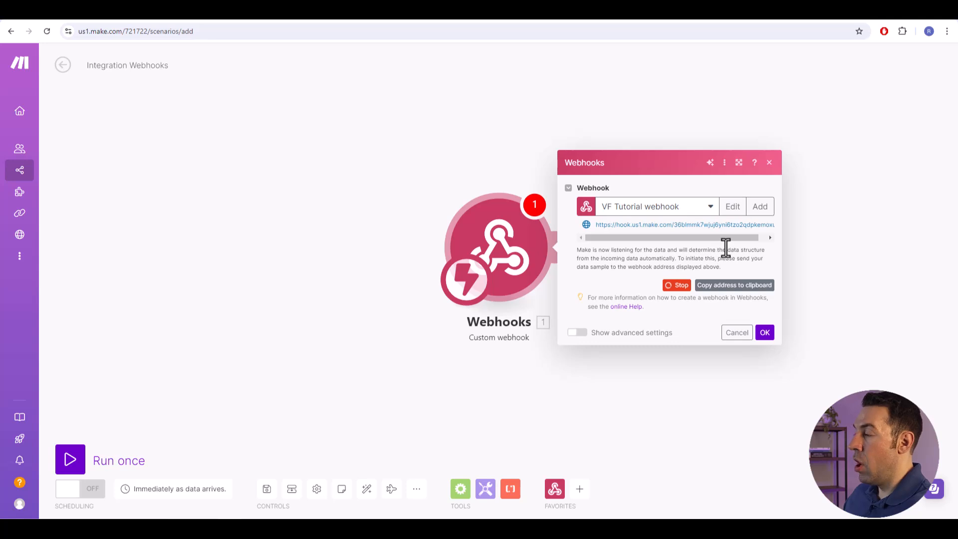
{"action": "left_click", "coordinate": [733, 288]}
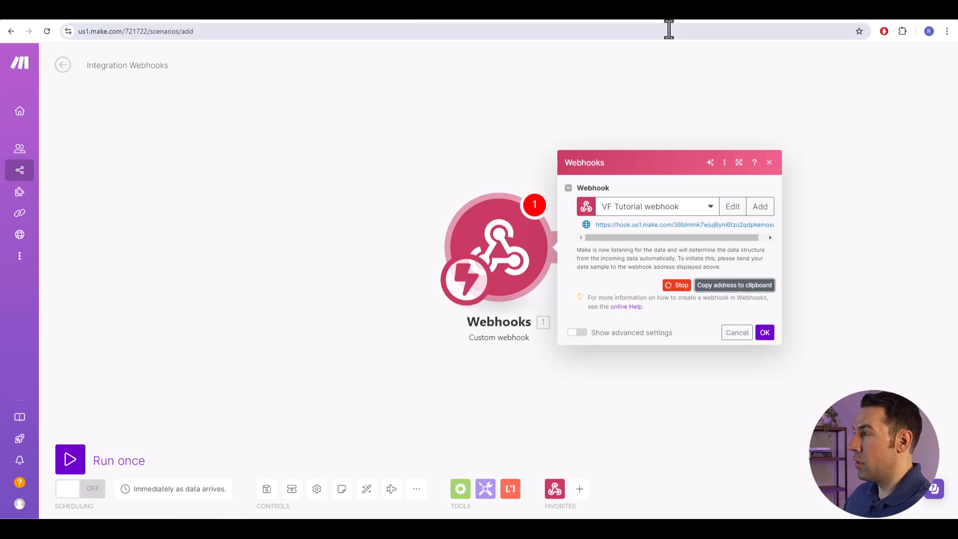
- Switch back to the Voiceflow agent, shift New Block 5 slightly and delete its link to New Block 6
{"action": "mouse_move", "coordinate": [665, 24]}
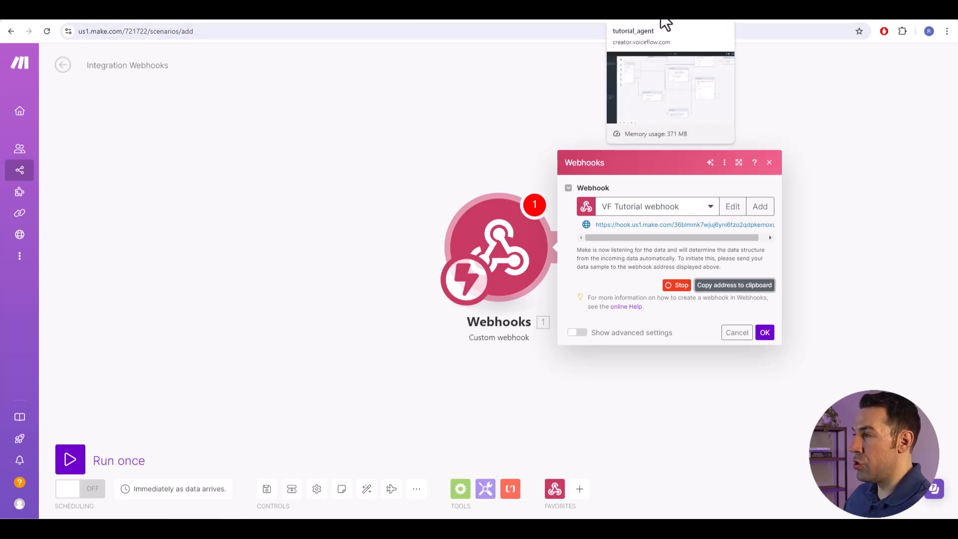
{"action": "left_click", "coordinate": [662, 21]}
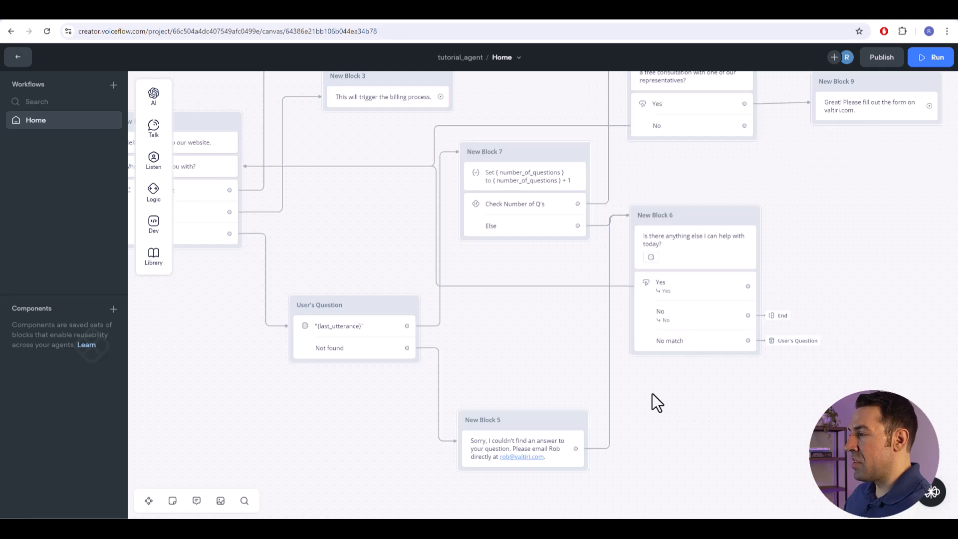
{"action": "left_click_drag", "start_coordinate": [528, 424], "coordinate": [515, 422]}
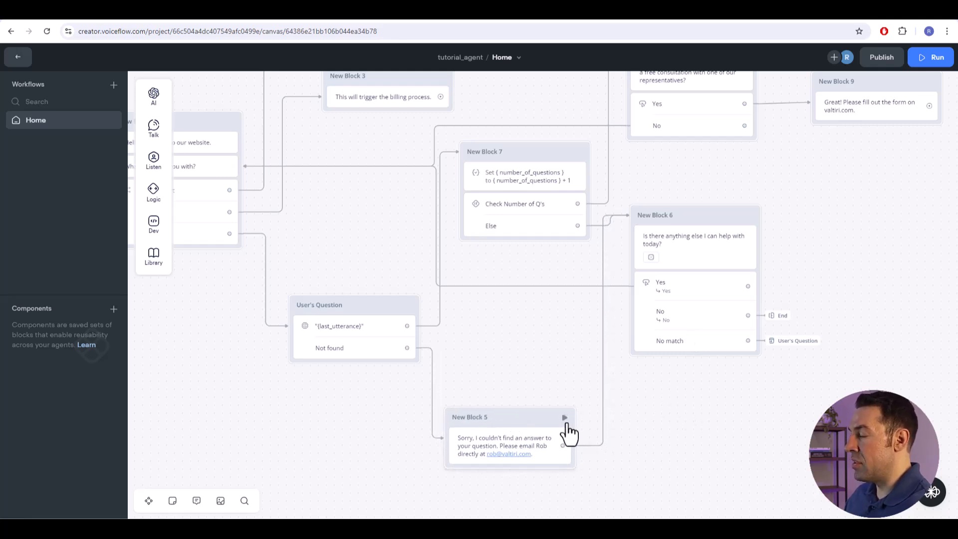
{"action": "left_click", "coordinate": [603, 444]}
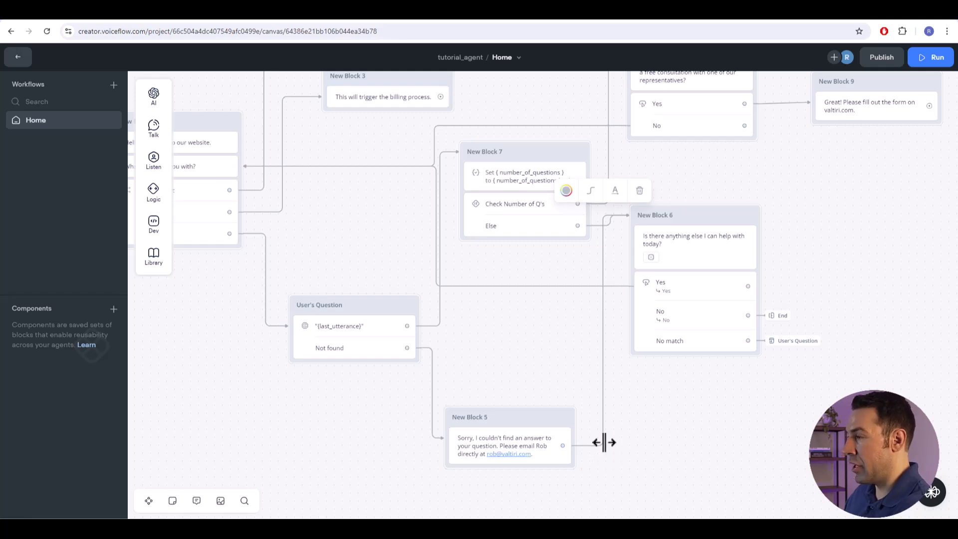
{"action": "key", "text": "Delete"}
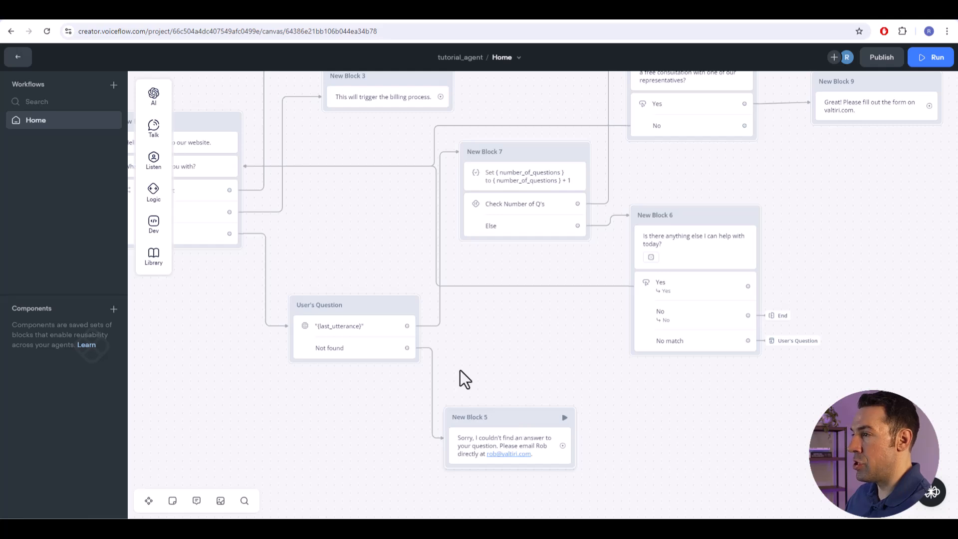
- Add an API step in a new block beside New Block 5, below New Block 6
{"action": "mouse_move", "coordinate": [149, 223]}
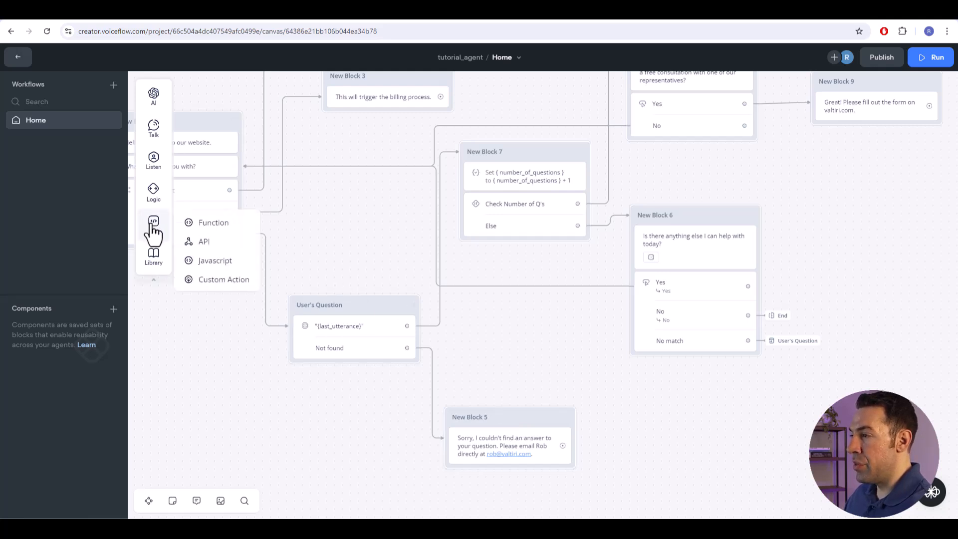
{"action": "left_click_drag", "start_coordinate": [209, 244], "coordinate": [654, 412]}
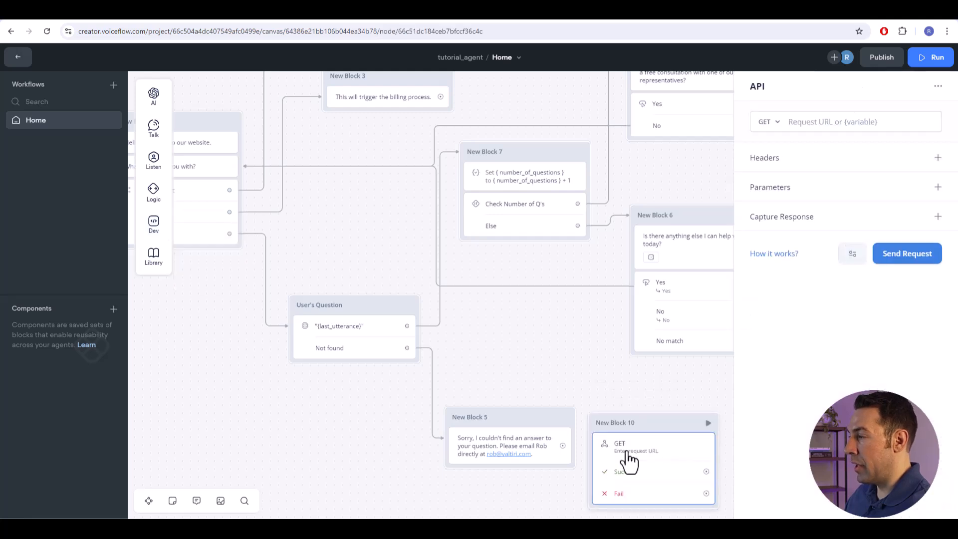
{"action": "left_click_drag", "start_coordinate": [659, 424], "coordinate": [663, 403]}
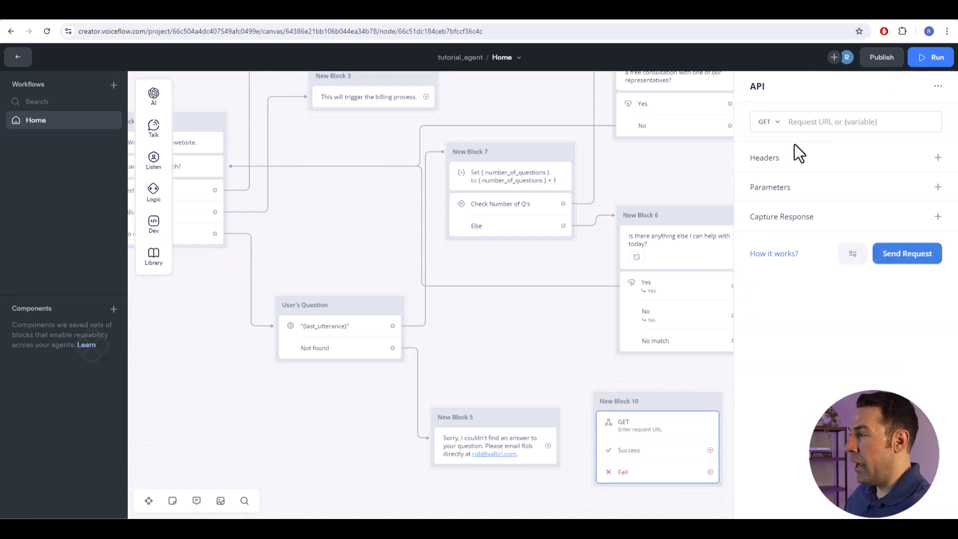
- Set the API step's request method to POST and paste the copied webhook address as its request URL
{"action": "left_click", "coordinate": [764, 131]}
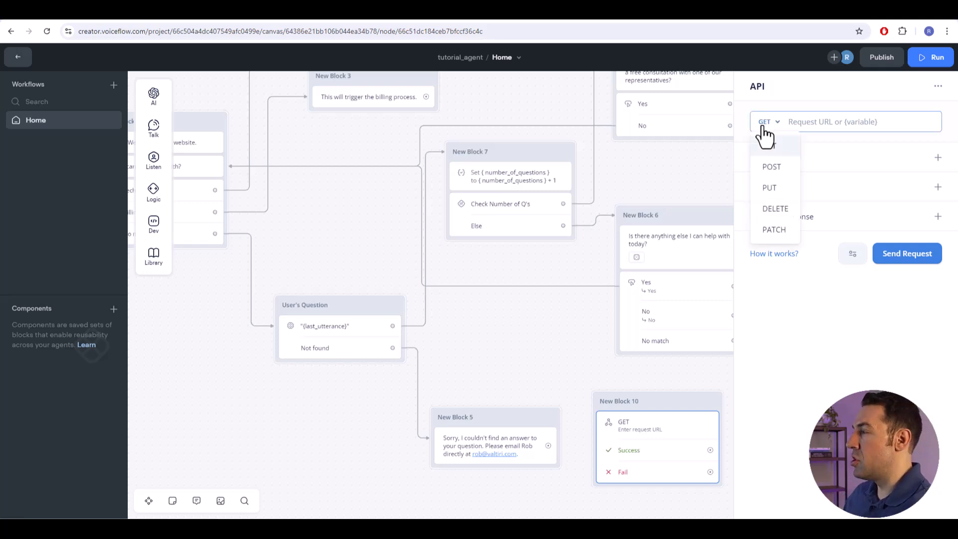
{"action": "left_click", "coordinate": [772, 173]}
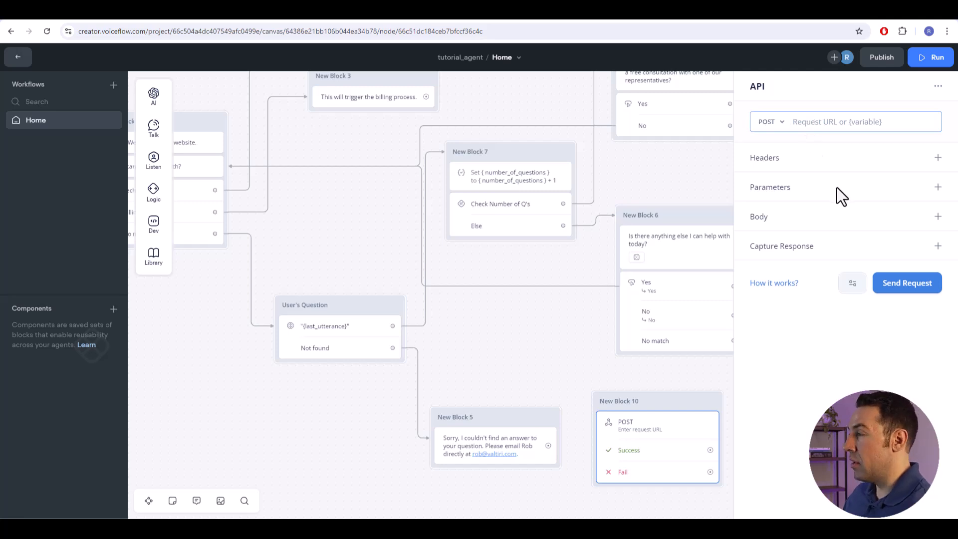
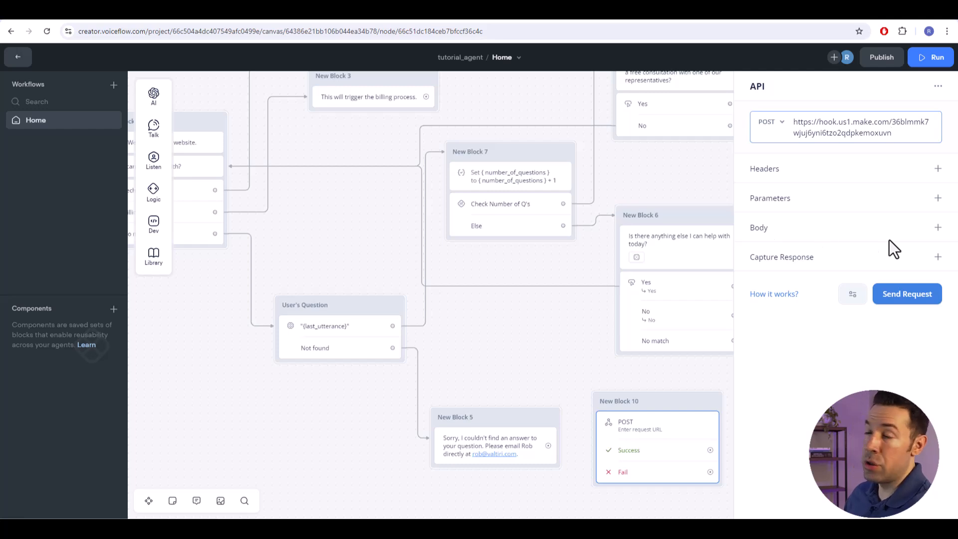
- Add a form-data body entry to the API step with key "User's Question" and the last_utterance variable as its value
{"action": "left_click", "coordinate": [937, 229]}
{"action": "left_click", "coordinate": [841, 273]}
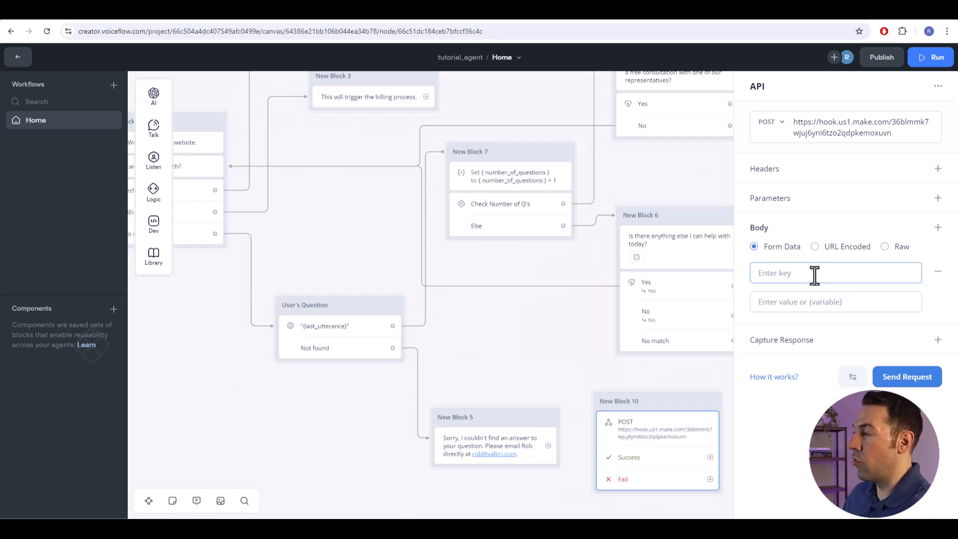
{"action": "type", "text": "User"}
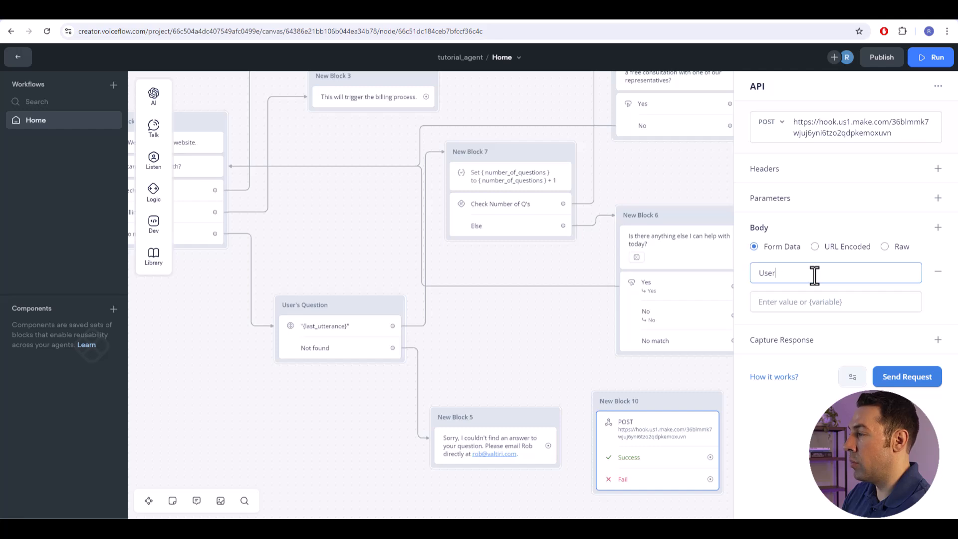
{"action": "type", "text": "'s Q"}
{"action": "key", "text": "BackSpace"}
{"action": "key", "text": "BackSpace"}
{"action": "type", "text": "'s"}
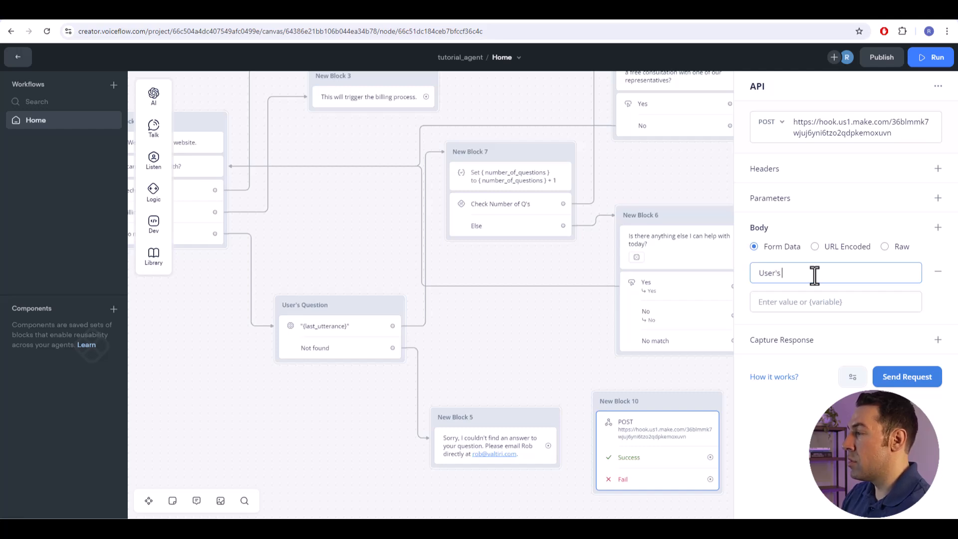
{"action": "type", "text": " Question"}
{"action": "key", "text": "Tab"}
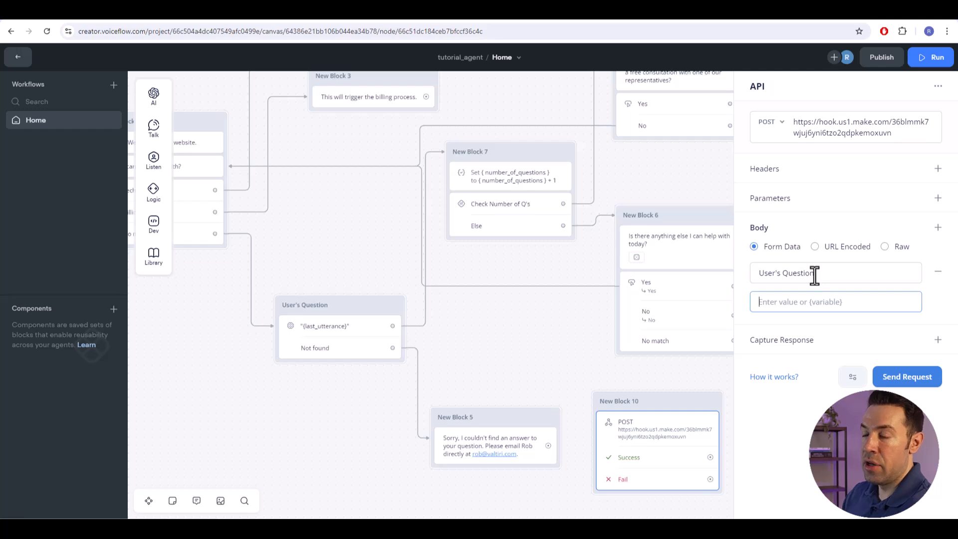
{"action": "type", "text": "{"}
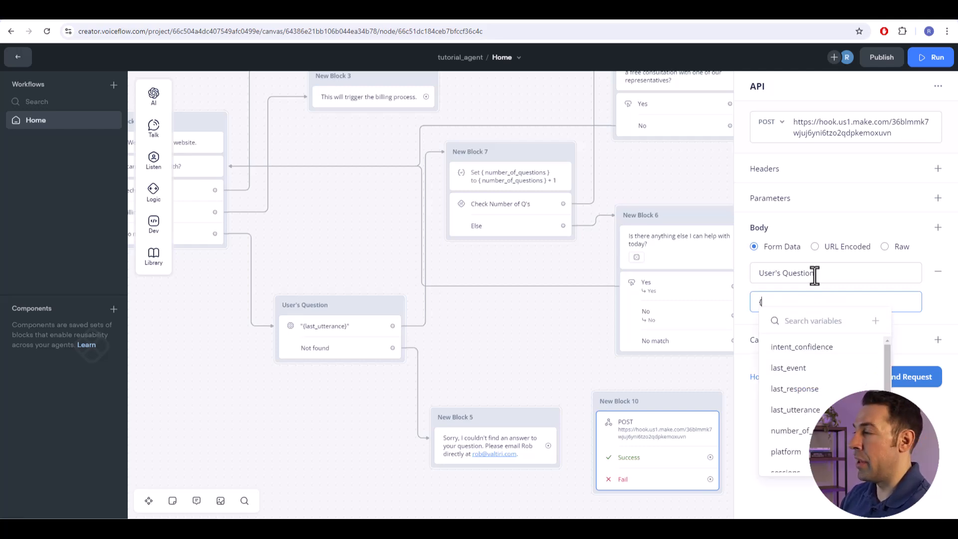
{"action": "left_click", "coordinate": [795, 409]}
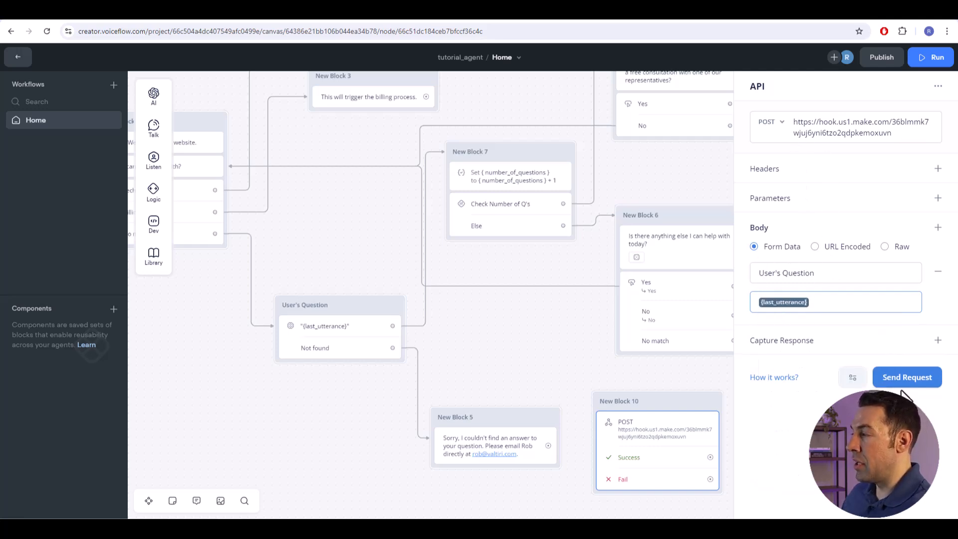
- Check that the Make webhook is listening, then send a Voiceflow test request with last_utterance set to "Is there any deadline to use your services?"
{"action": "left_click", "coordinate": [774, 18]}
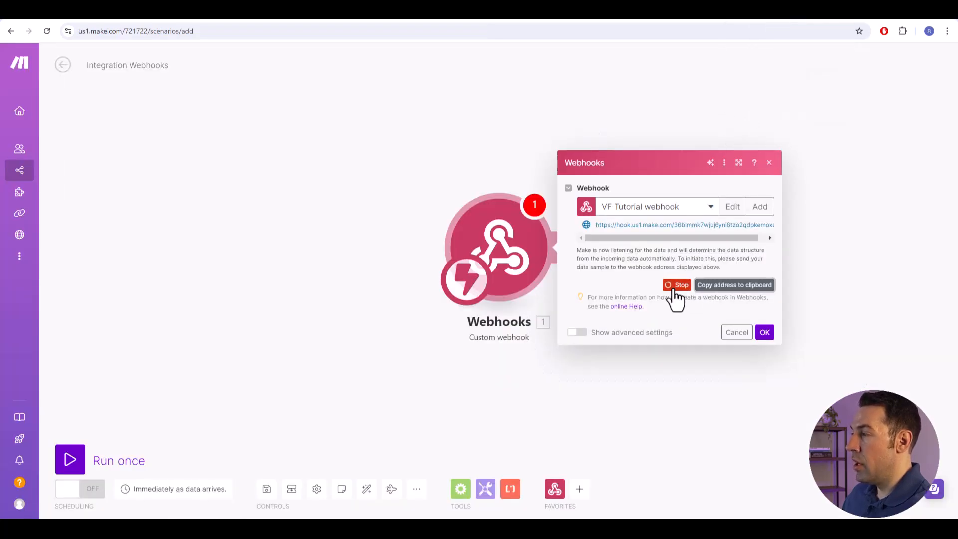
{"action": "left_click", "coordinate": [675, 19]}
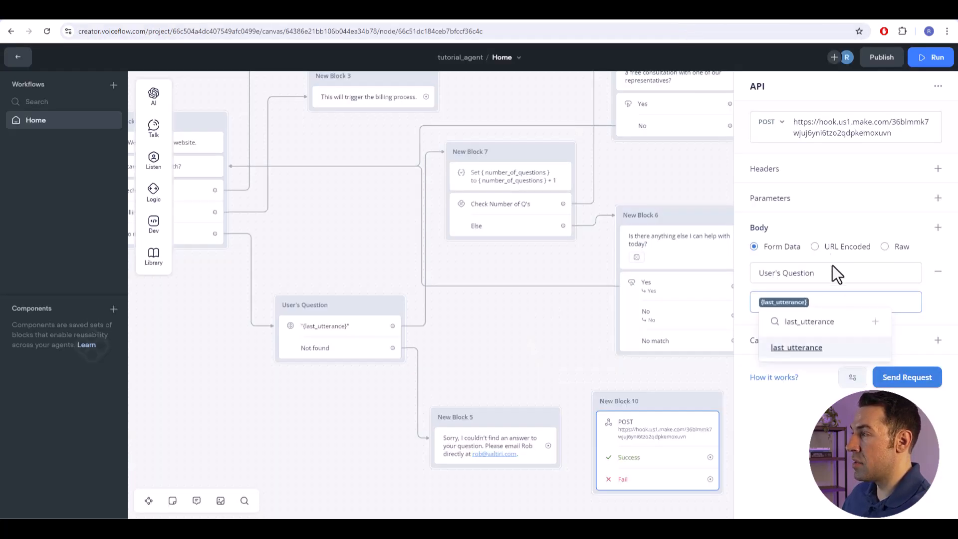
{"action": "left_click", "coordinate": [904, 380]}
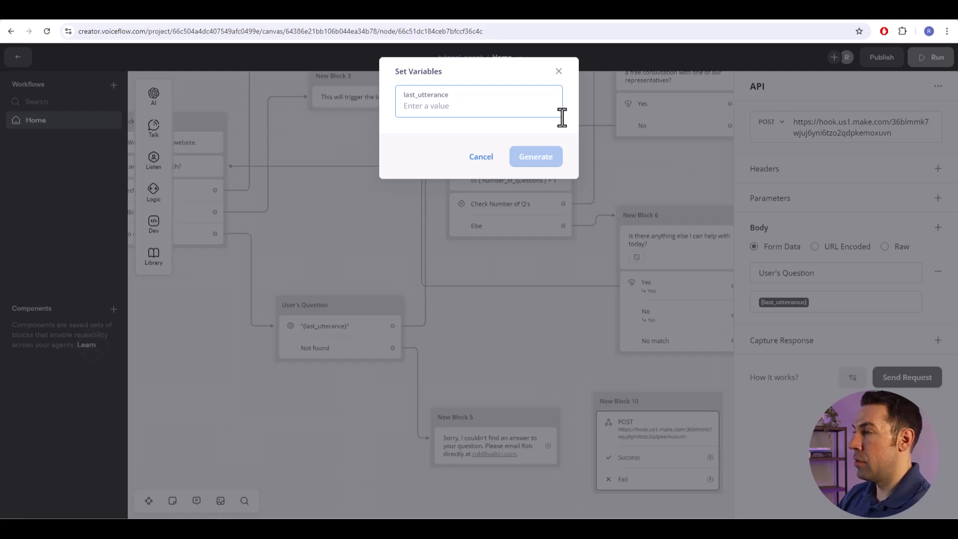
{"action": "type", "text": "Is there any deadline to pick your reminder?"}
{"action": "left_click", "coordinate": [535, 160]}
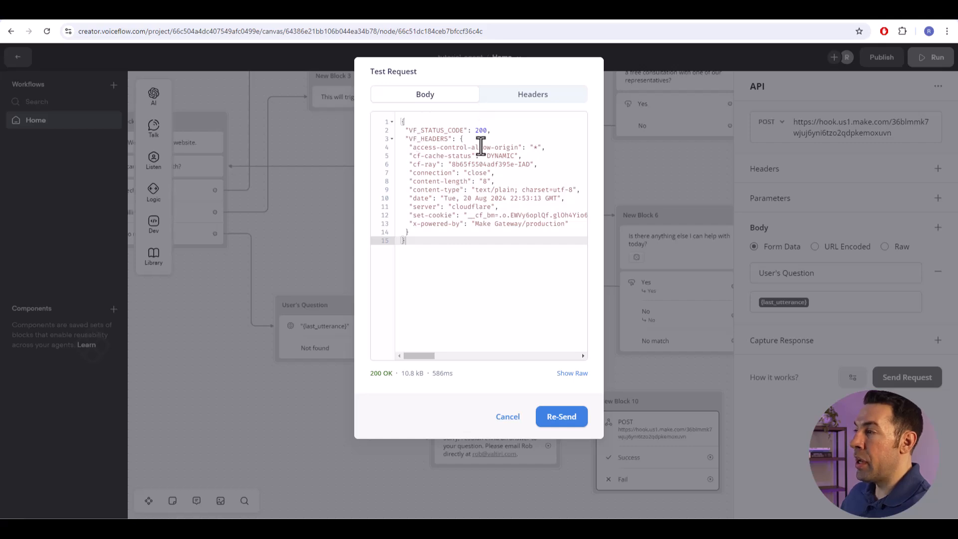
{"action": "double_click", "coordinate": [480, 130]}
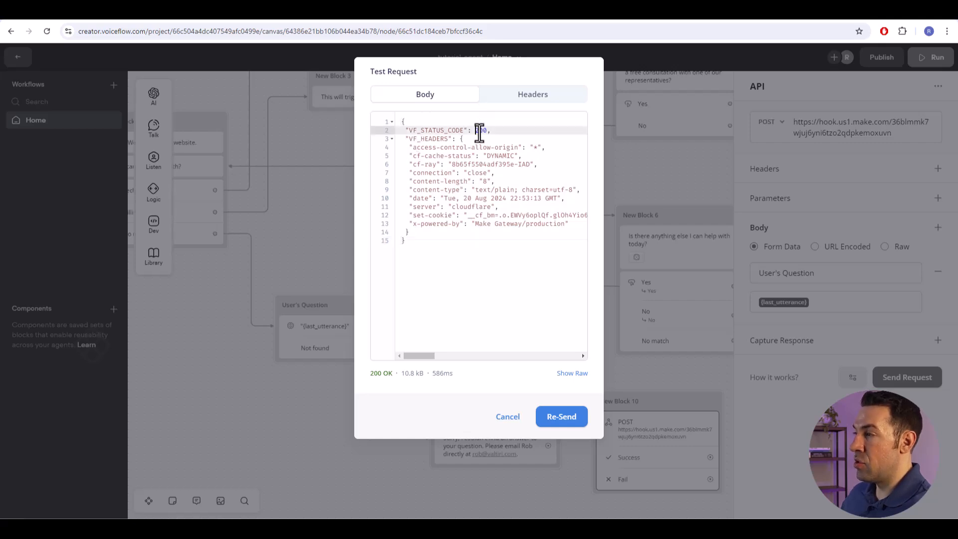
{"action": "left_click", "coordinate": [508, 232]}
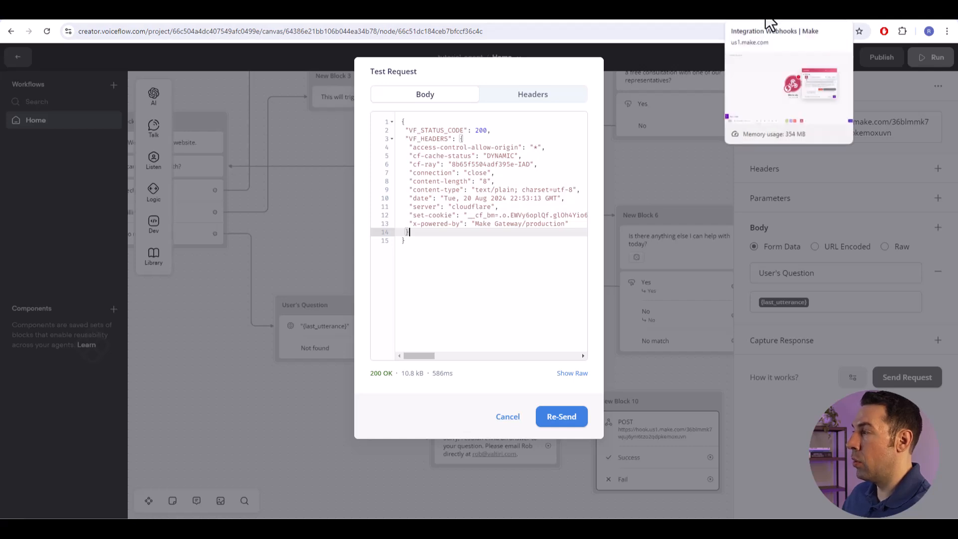
- Switch to Make, check the webhook's data structure detection status and confirm the webhook settings
{"action": "left_click", "coordinate": [769, 22]}
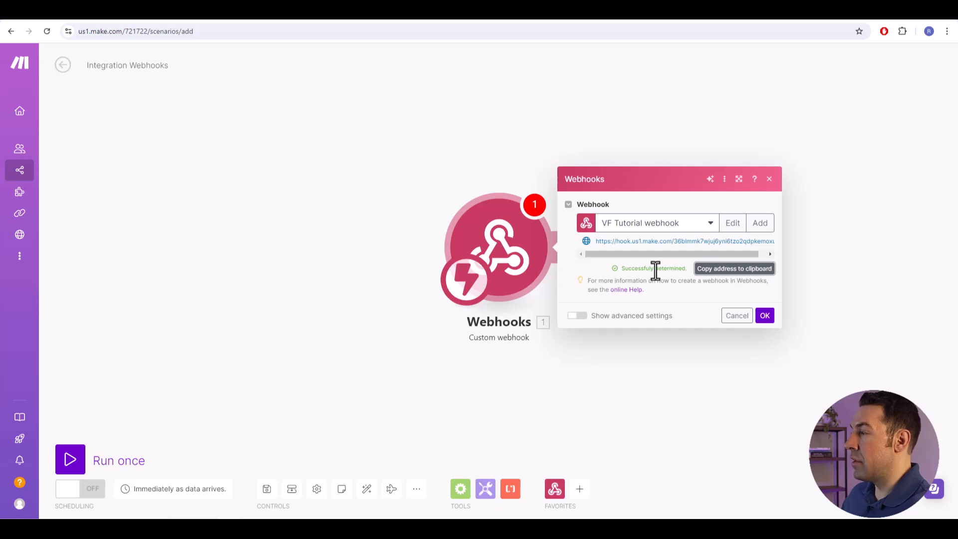
{"action": "left_click_drag", "start_coordinate": [623, 269], "coordinate": [685, 271]}
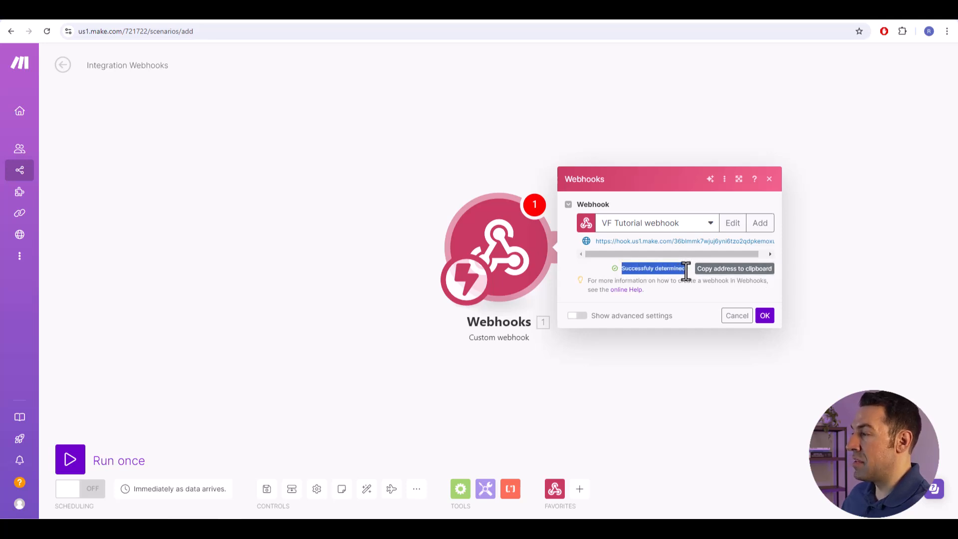
{"action": "left_click", "coordinate": [667, 272]}
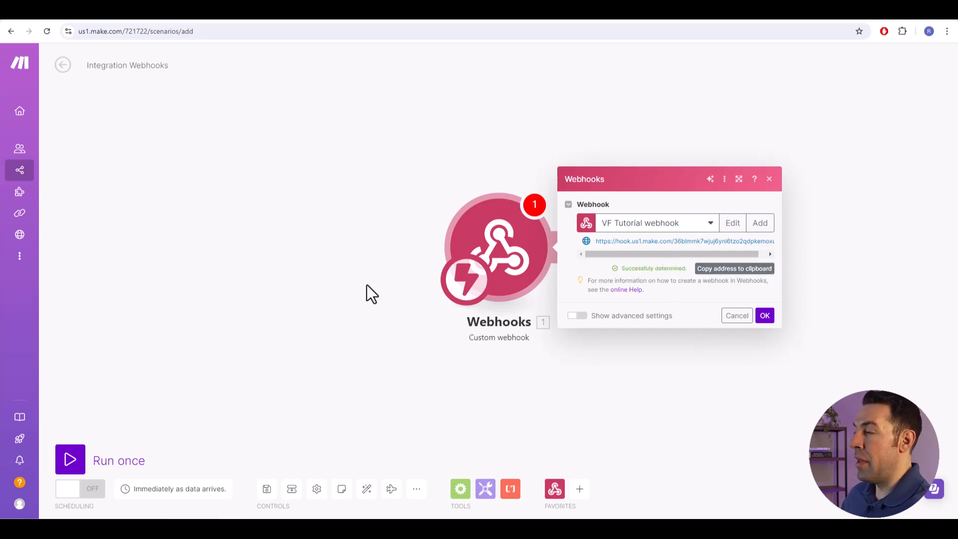
{"action": "left_click", "coordinate": [768, 319]}
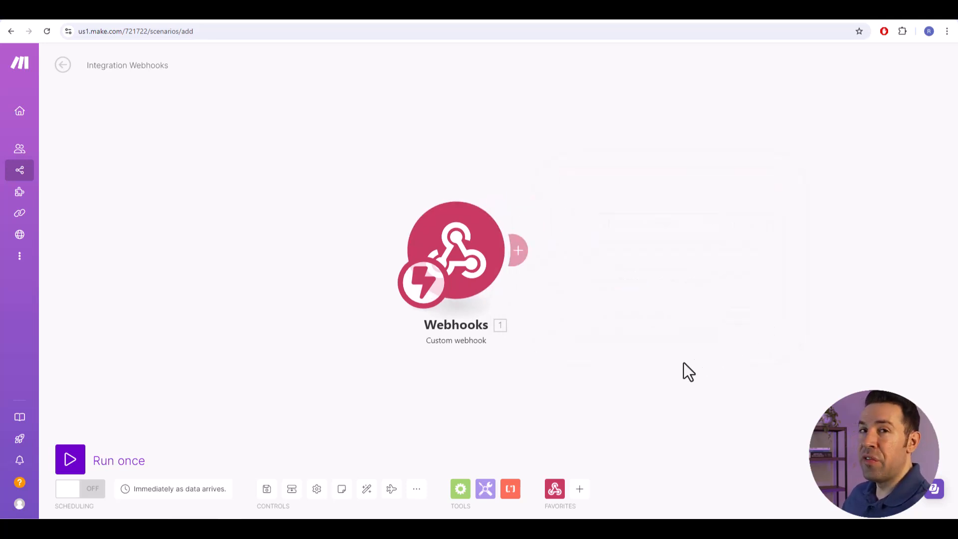
- Add an Email module with the Send an Email action after the custom webhook
{"action": "left_click_drag", "start_coordinate": [684, 362], "coordinate": [639, 355]}
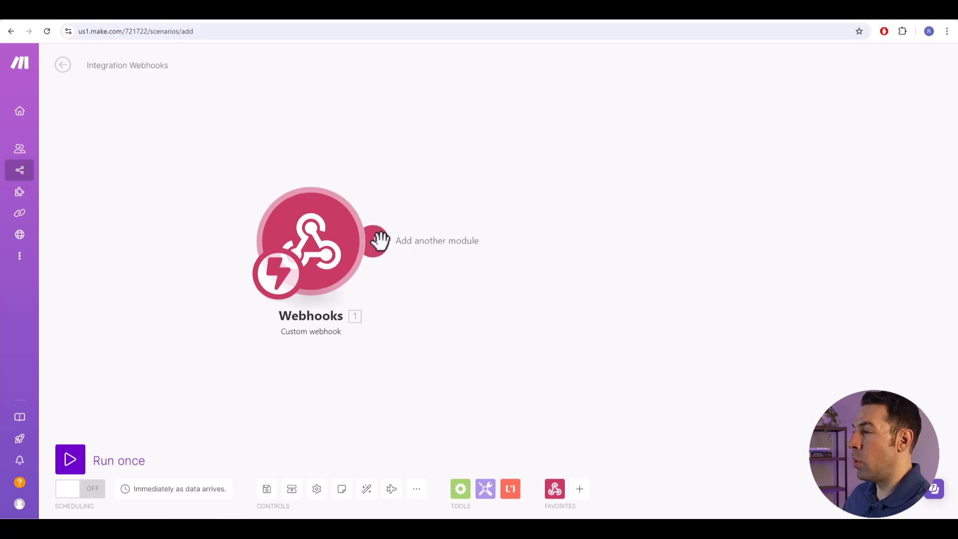
{"action": "left_click", "coordinate": [376, 240]}
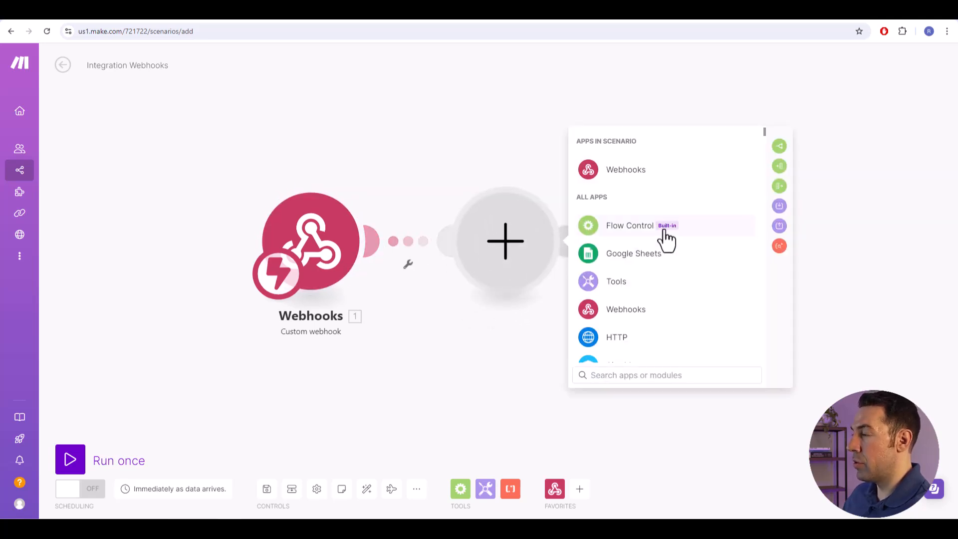
{"action": "scroll", "coordinate": [680, 265], "scroll_direction": "down", "scroll_amount": 5}
{"action": "scroll", "coordinate": [663, 304], "scroll_direction": "down", "scroll_amount": 3}
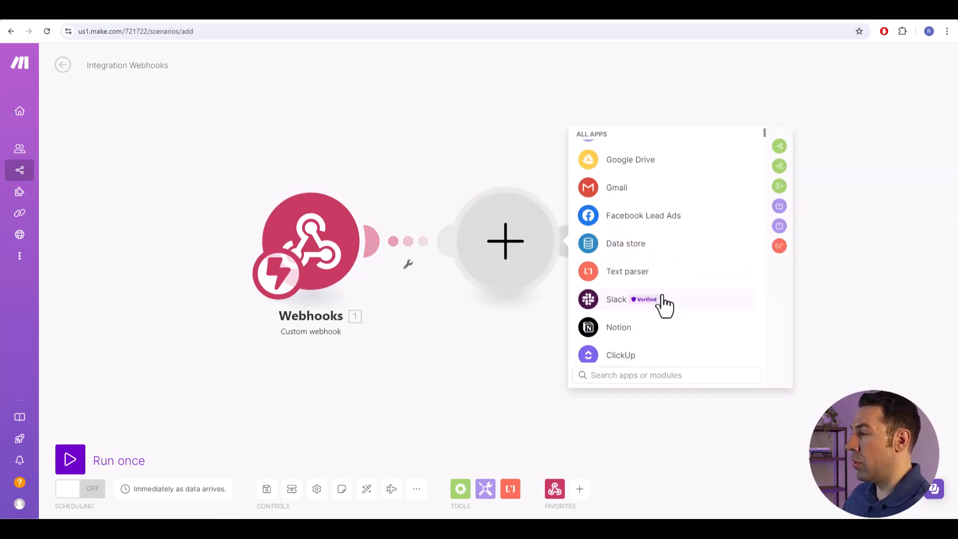
{"action": "scroll", "coordinate": [654, 293], "scroll_direction": "up", "scroll_amount": 3}
{"action": "scroll", "coordinate": [657, 272], "scroll_direction": "up", "scroll_amount": 4}
{"action": "scroll", "coordinate": [651, 235], "scroll_direction": "down", "scroll_amount": 12}
{"action": "scroll", "coordinate": [650, 232], "scroll_direction": "up", "scroll_amount": 2}
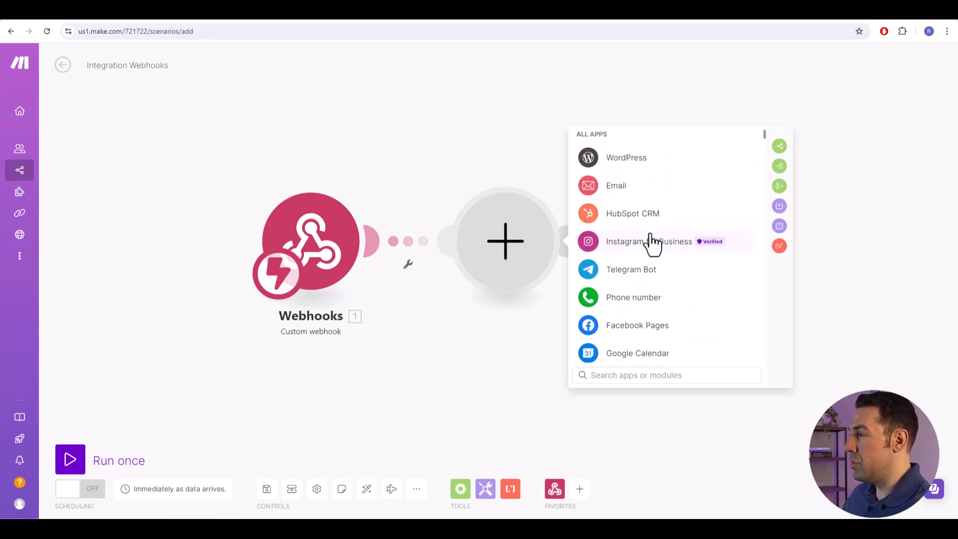
{"action": "left_click", "coordinate": [617, 189]}
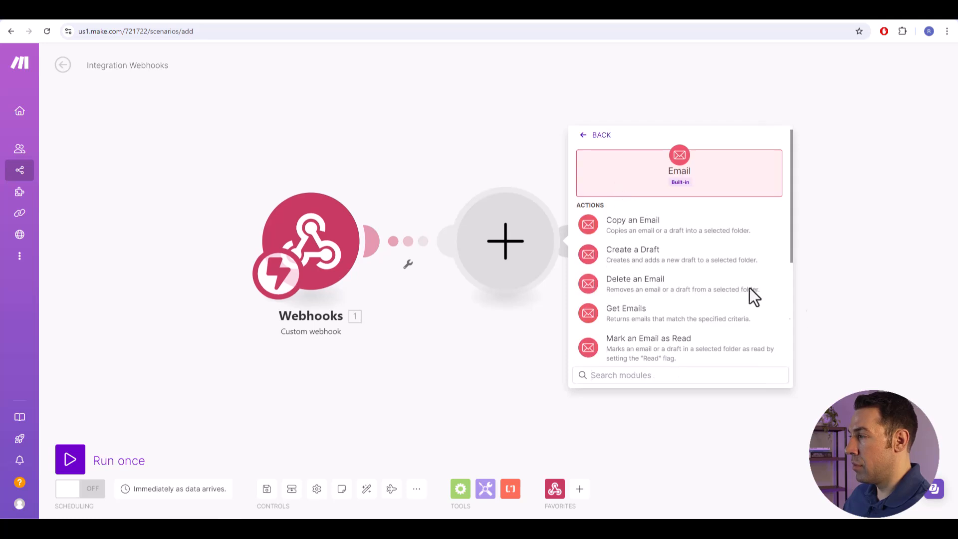
{"action": "scroll", "coordinate": [671, 347], "scroll_direction": "down", "scroll_amount": 4}
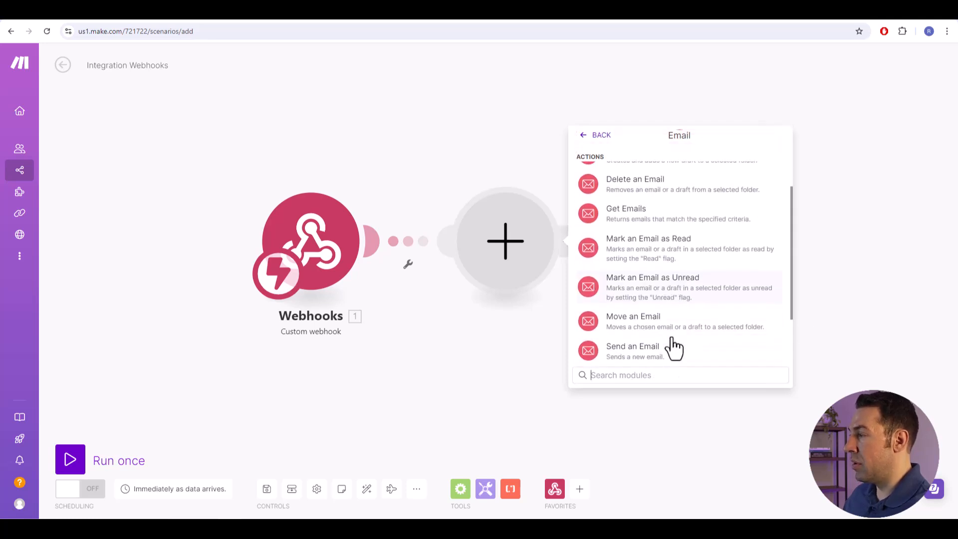
{"action": "left_click", "coordinate": [631, 307]}
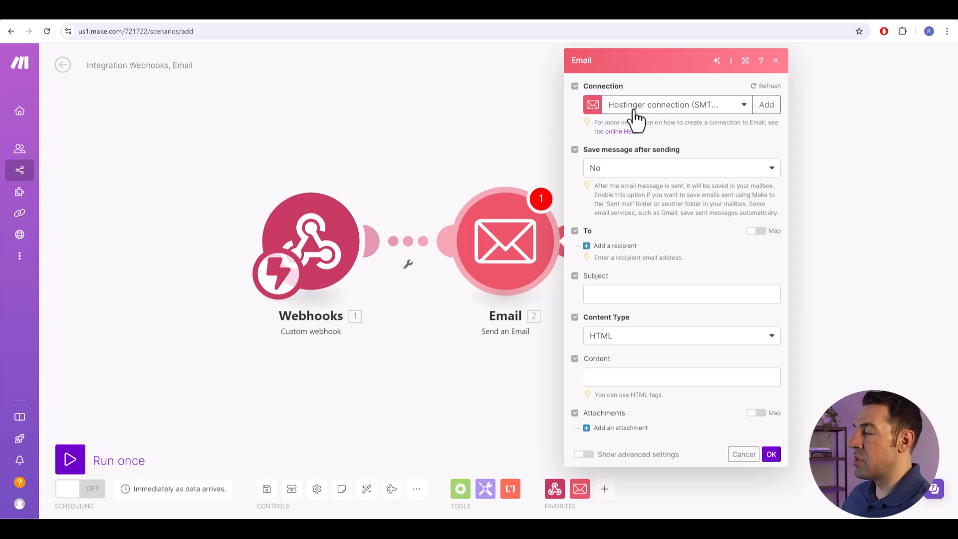
- Select the Hostinger SMTP connection for the Email module and add a recipient with their email address
{"action": "left_click", "coordinate": [726, 116]}
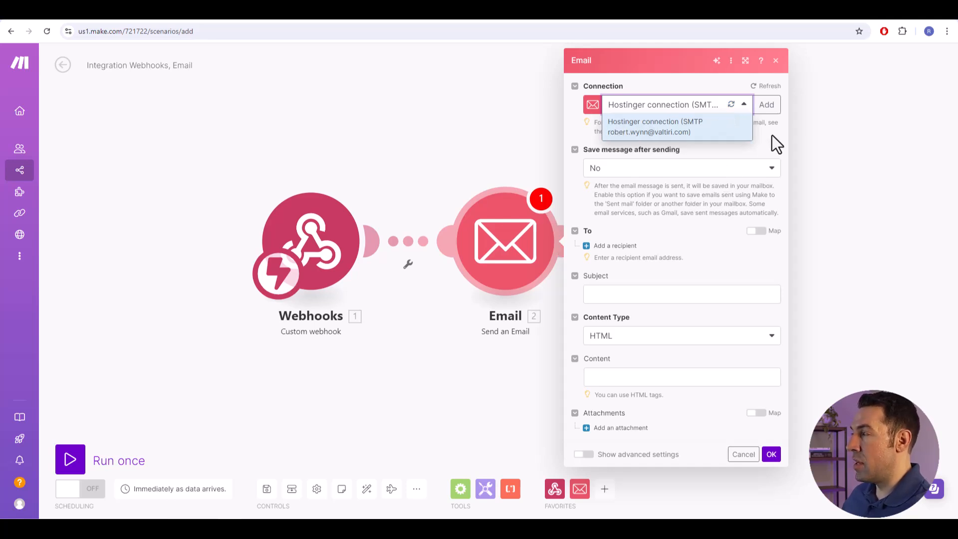
{"action": "left_click", "coordinate": [675, 125]}
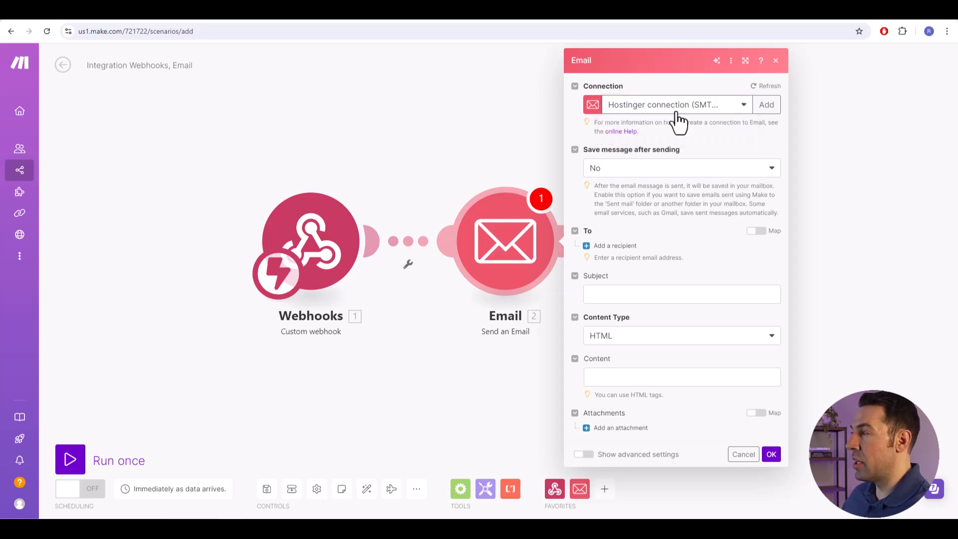
{"action": "left_click", "coordinate": [615, 247]}
{"action": "left_click", "coordinate": [632, 264]}
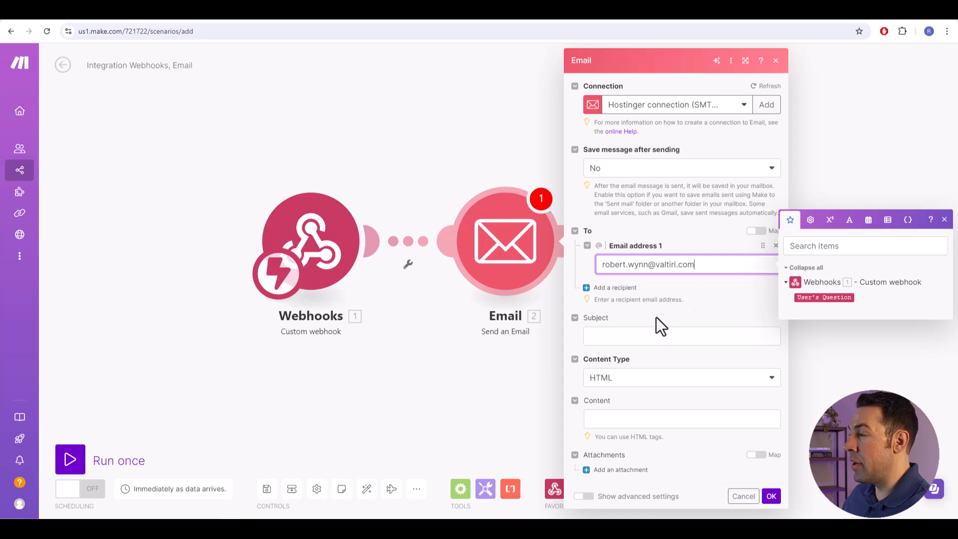
- Set the email subject to "Unknown User Question", map the webhook's User's Question into the content, and confirm the module settings
{"action": "left_click", "coordinate": [626, 336]}
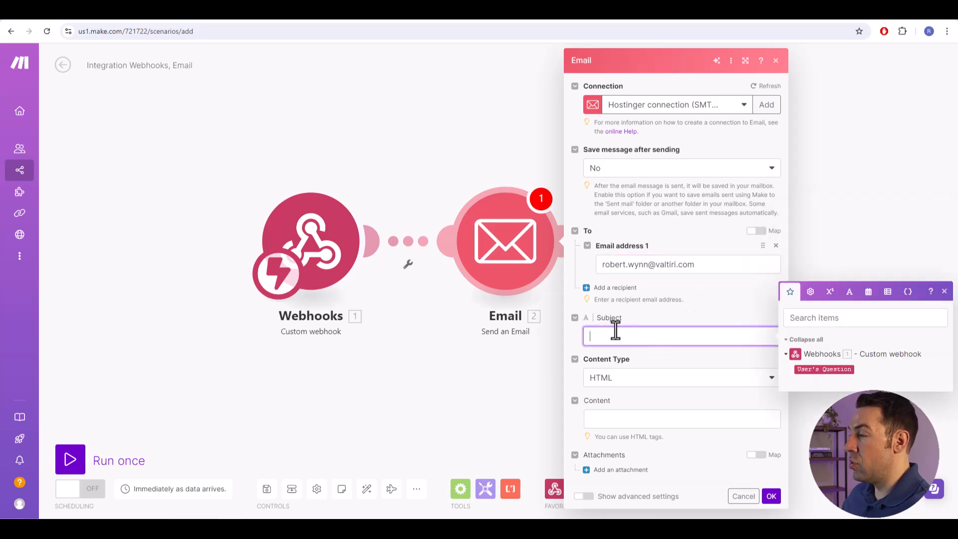
{"action": "type", "text": "Unknown User Question"}
{"action": "left_click", "coordinate": [625, 417]}
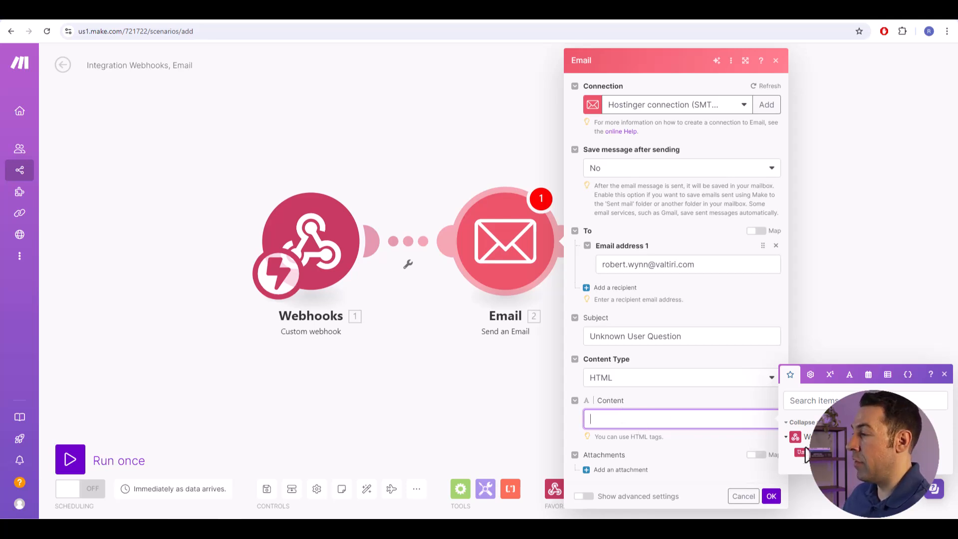
{"action": "left_click_drag", "start_coordinate": [803, 452], "coordinate": [627, 420]}
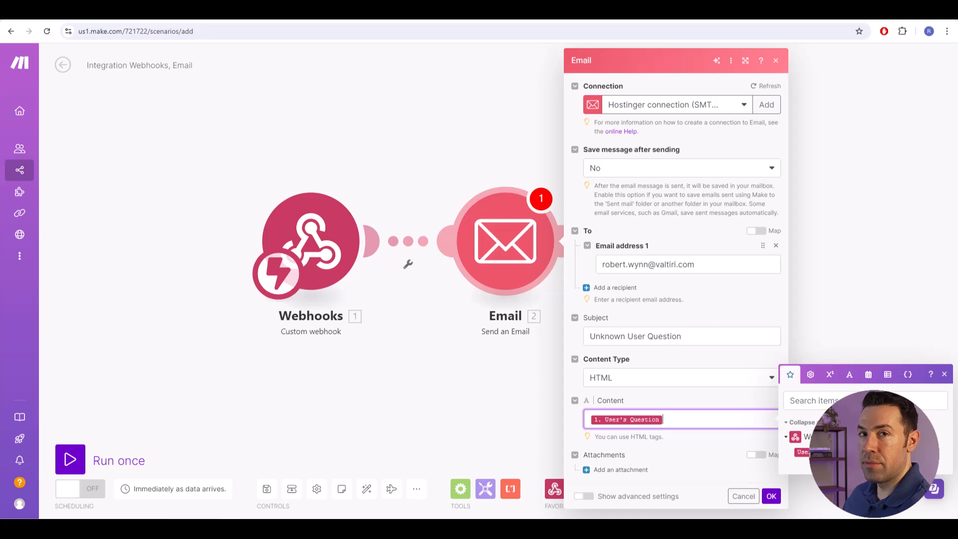
{"action": "left_click", "coordinate": [773, 499]}
{"action": "left_click", "coordinate": [772, 499]}
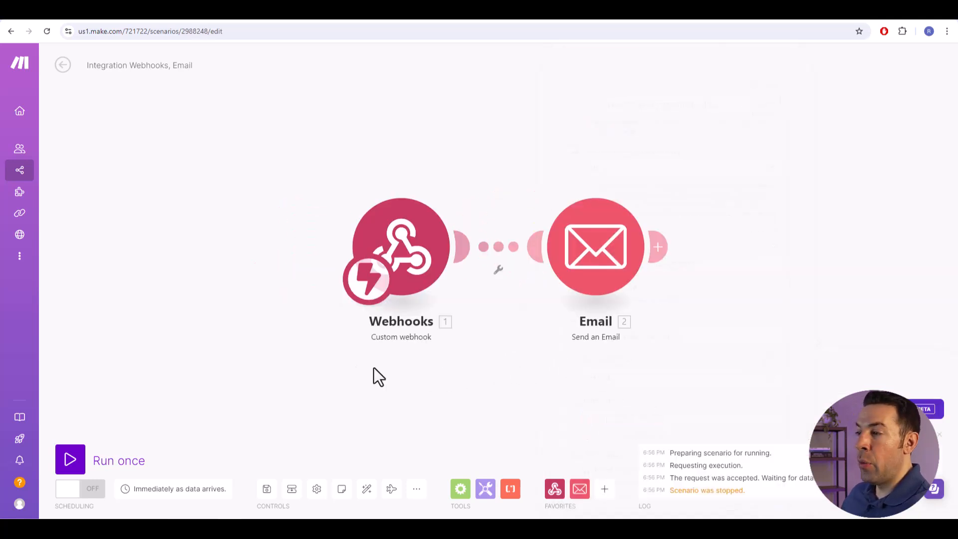
- Run the Make scenario once and resend the API test request from Voiceflow
{"action": "left_click", "coordinate": [71, 461]}
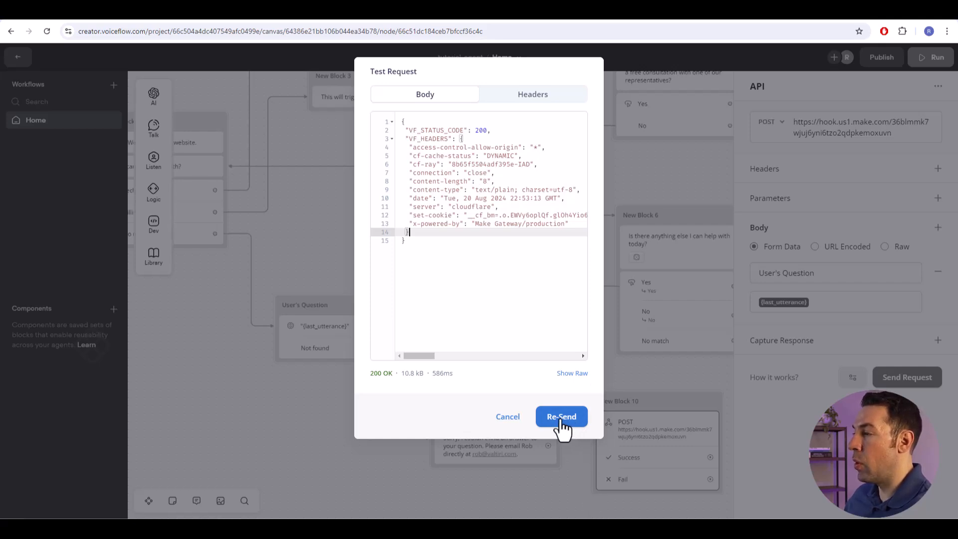
{"action": "left_click", "coordinate": [562, 419]}
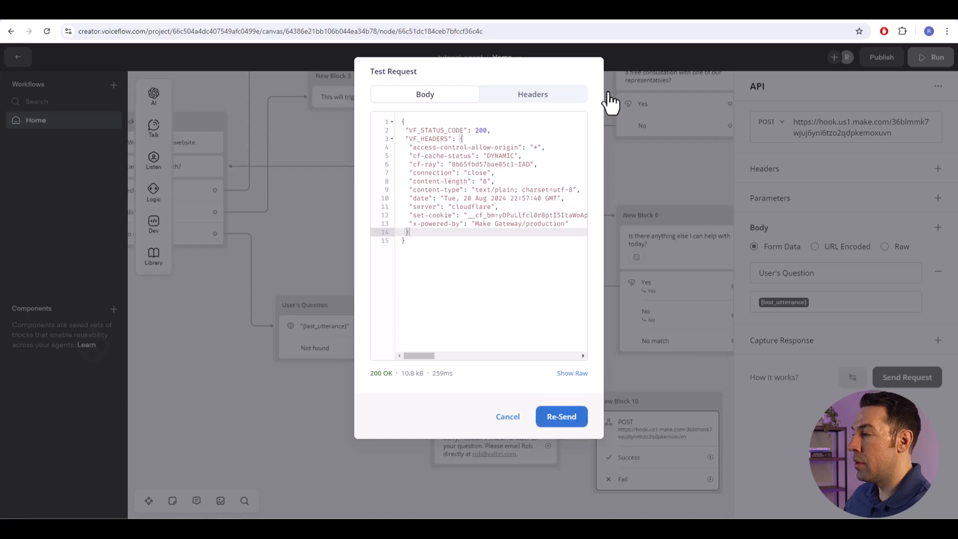
- Check the scenario run in Make, then open the "Unknown User Question" email in the Hostinger inbox
{"action": "left_click", "coordinate": [620, 22]}
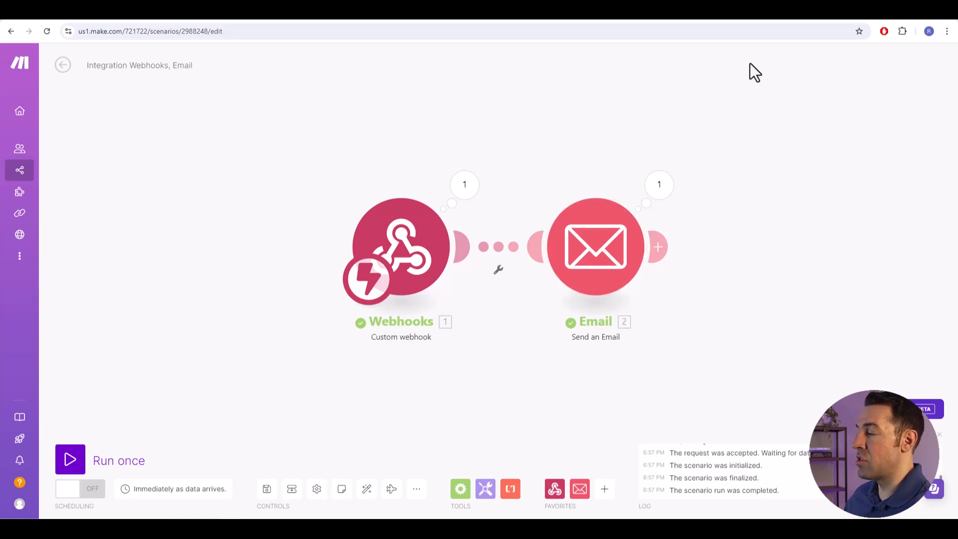
{"action": "left_click", "coordinate": [796, 17]}
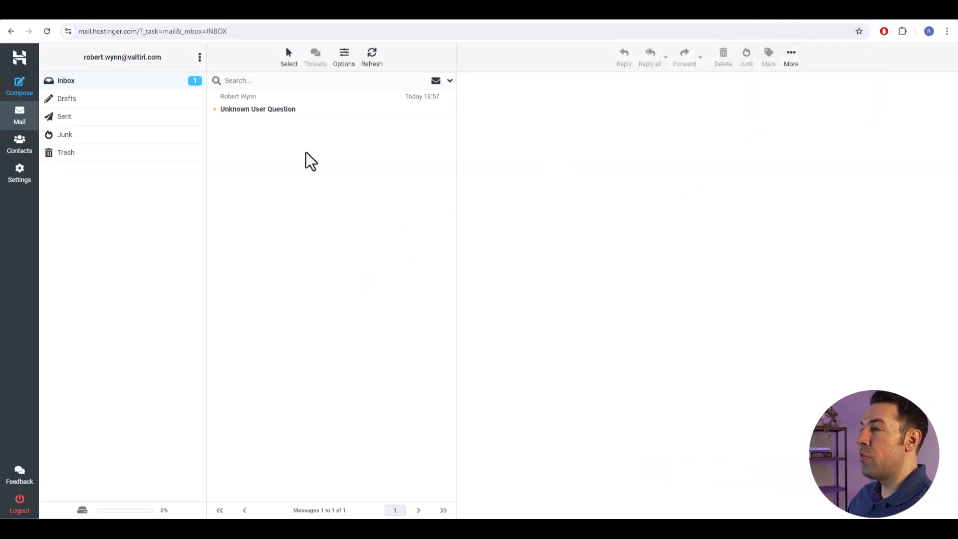
{"action": "left_click", "coordinate": [263, 111]}
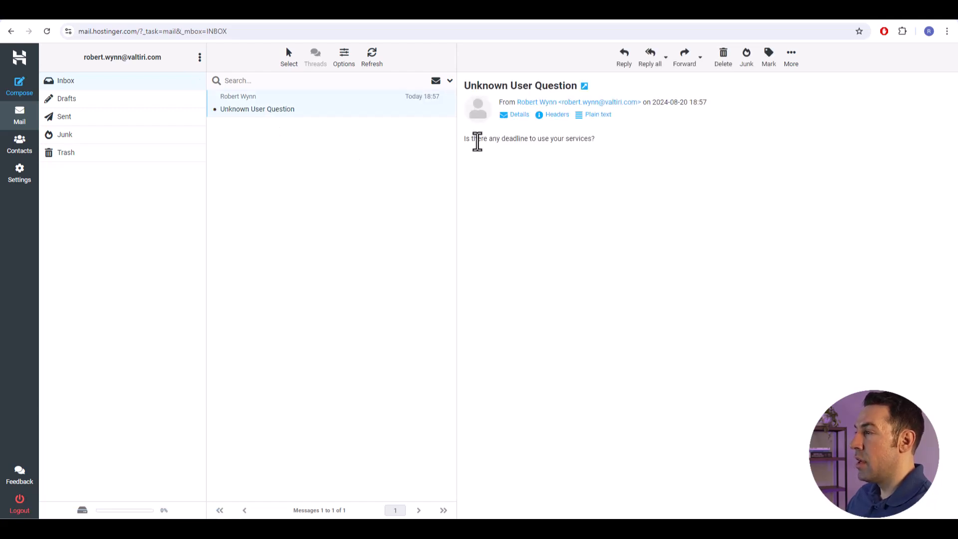
- Read the user's question in the body of the received email
{"action": "left_click_drag", "start_coordinate": [464, 141], "coordinate": [606, 152]}
{"action": "left_click", "coordinate": [621, 149]}
{"action": "triple_click", "coordinate": [573, 137]}
{"action": "left_click", "coordinate": [555, 147]}
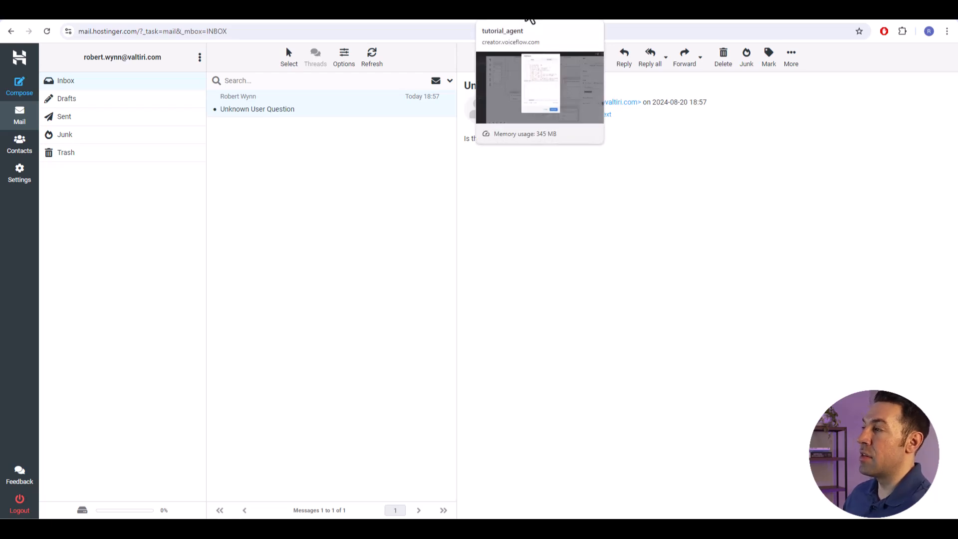
- Return to the tutorial_agent project in Voiceflow and close the API request test window and the API step's settings
{"action": "left_click", "coordinate": [529, 19]}
{"action": "left_click", "coordinate": [507, 417]}
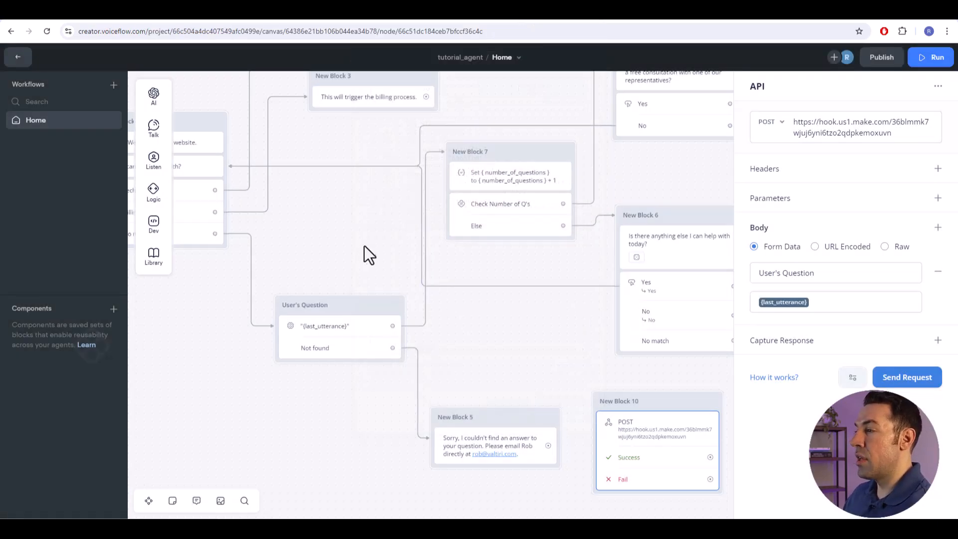
{"action": "left_click_drag", "start_coordinate": [363, 253], "coordinate": [426, 271]}
{"action": "scroll", "coordinate": [417, 268], "scroll_direction": "up", "scroll_amount": 2}
{"action": "scroll", "coordinate": [417, 269], "scroll_direction": "down", "scroll_amount": 1}
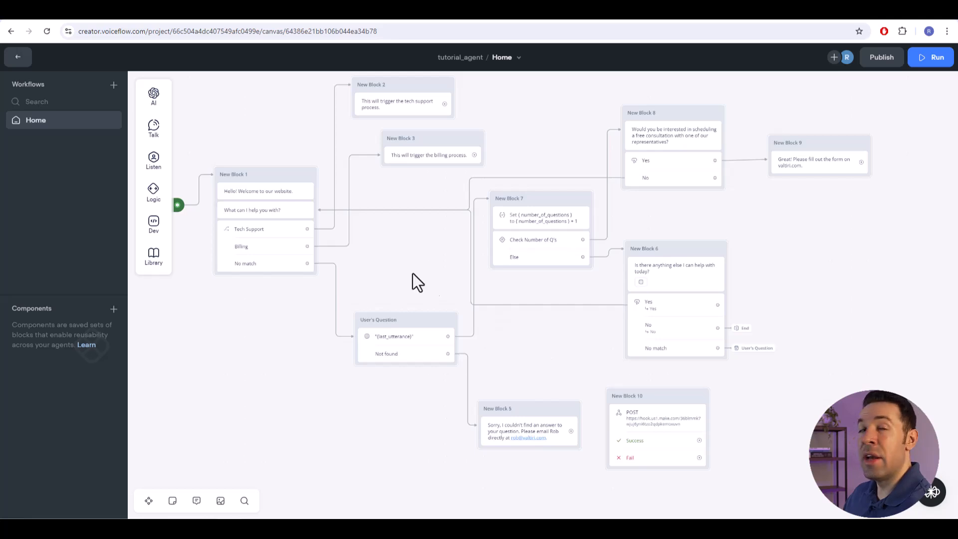
- Connect the "Sorry, I couldn't find an answer" message in New Block 5 to the API request in New Block 10
{"action": "left_click_drag", "start_coordinate": [390, 270], "coordinate": [477, 306]}
{"action": "left_click_drag", "start_coordinate": [673, 154], "coordinate": [617, 146]}
{"action": "left_click_drag", "start_coordinate": [722, 266], "coordinate": [689, 234]}
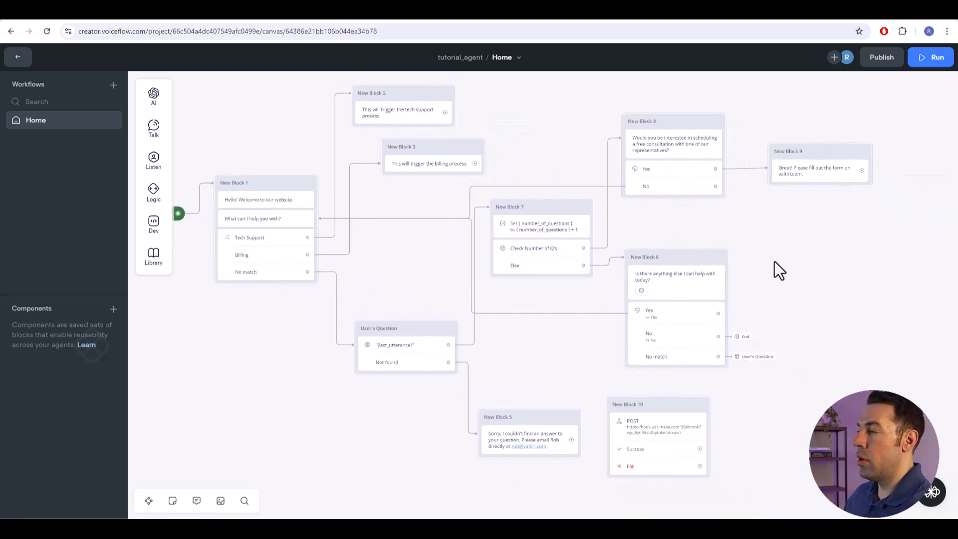
{"action": "left_click_drag", "start_coordinate": [402, 289], "coordinate": [429, 312]}
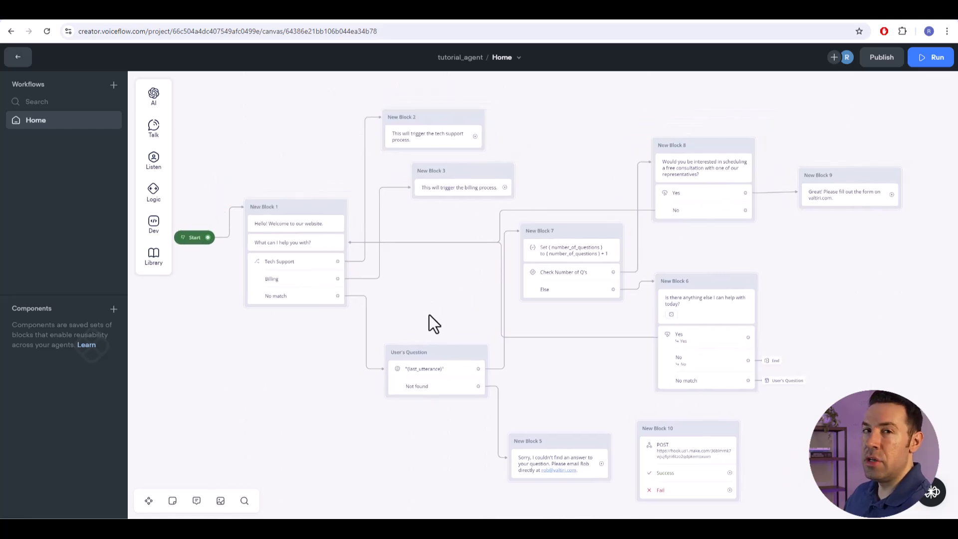
{"action": "scroll", "coordinate": [596, 394], "scroll_direction": "up", "scroll_amount": 1}
{"action": "left_click_drag", "start_coordinate": [588, 393], "coordinate": [569, 344]}
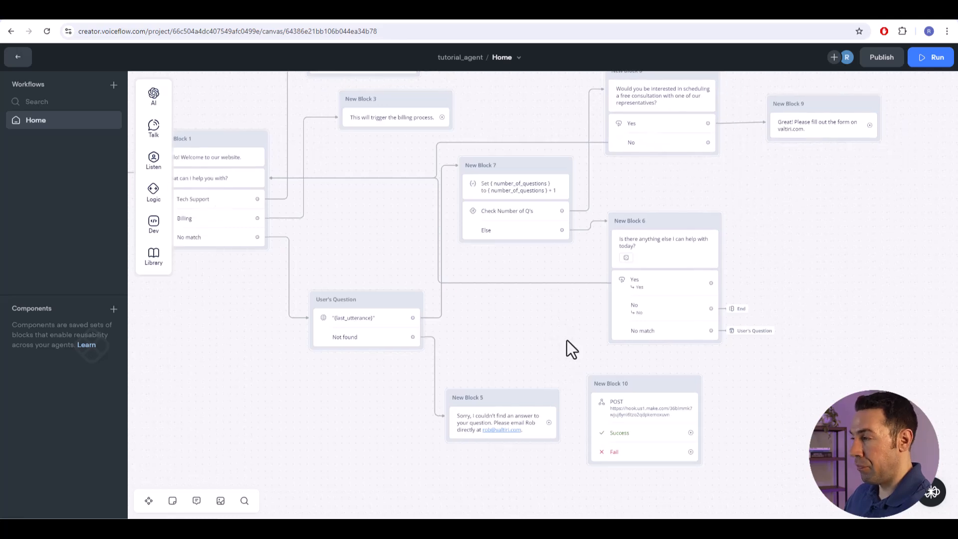
{"action": "left_click_drag", "start_coordinate": [551, 423], "coordinate": [589, 402]}
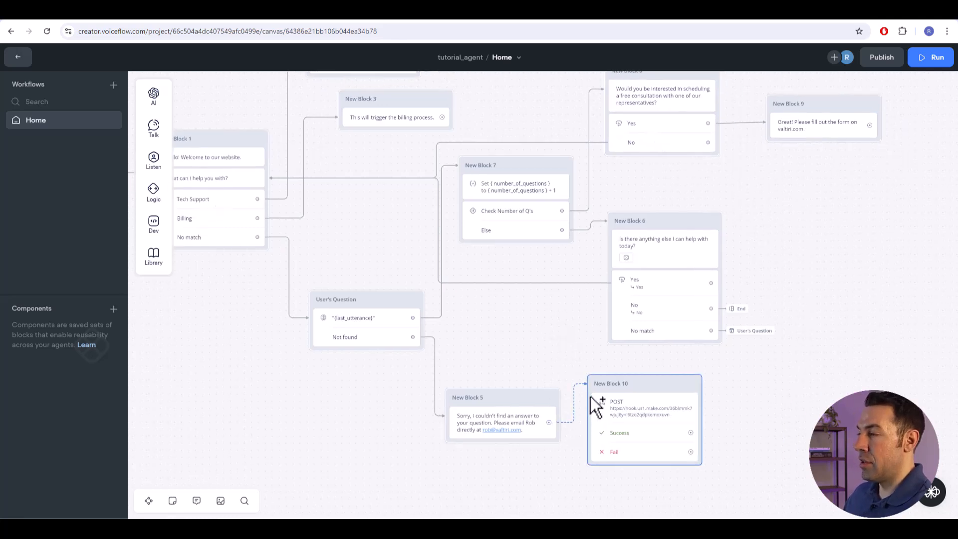
{"action": "left_click_drag", "start_coordinate": [591, 396], "coordinate": [591, 396]}
- Route both the Success and Fail outcomes of the API request to New Block 6
{"action": "left_click_drag", "start_coordinate": [691, 432], "coordinate": [617, 223]}
{"action": "left_click_drag", "start_coordinate": [692, 449], "coordinate": [697, 218]}
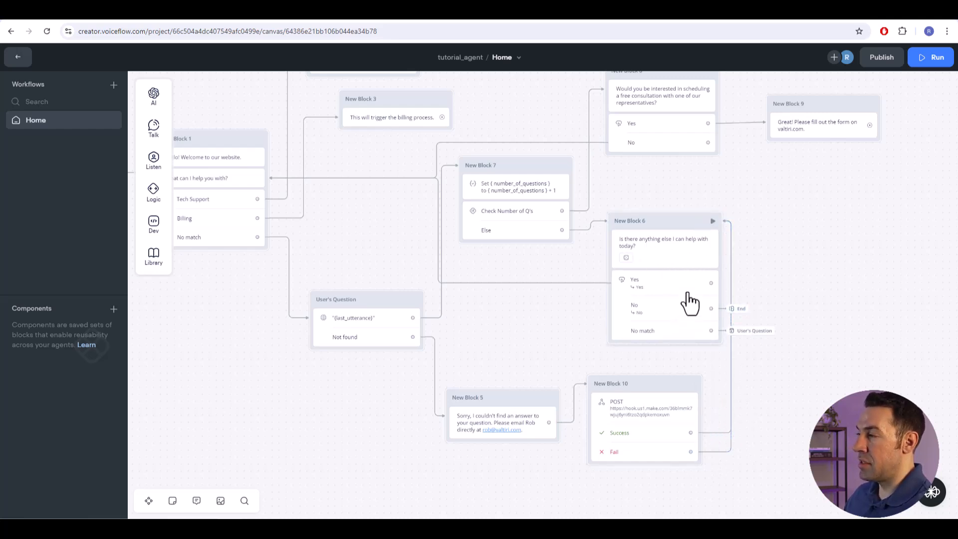
{"action": "left_click_drag", "start_coordinate": [725, 193], "coordinate": [731, 196]}
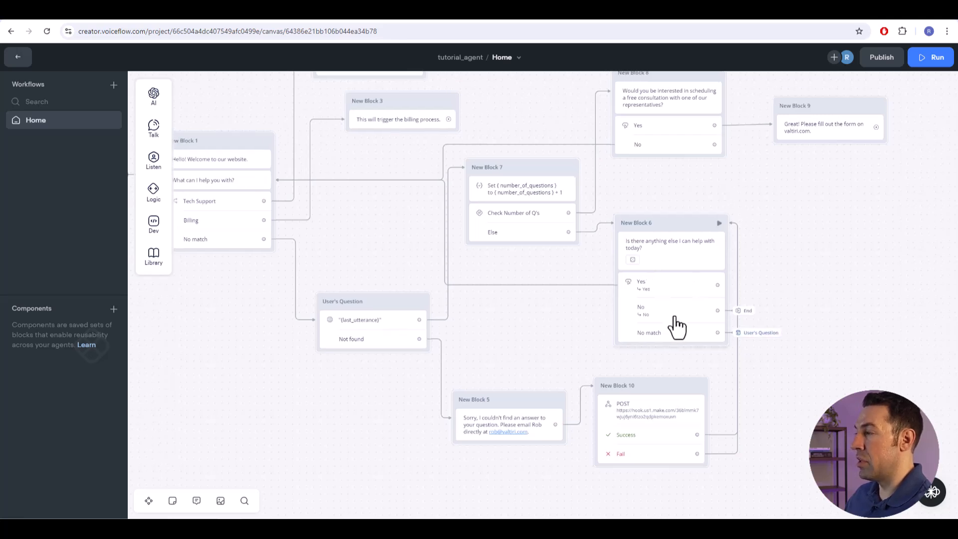
{"action": "left_click_drag", "start_coordinate": [513, 335], "coordinate": [553, 348]}
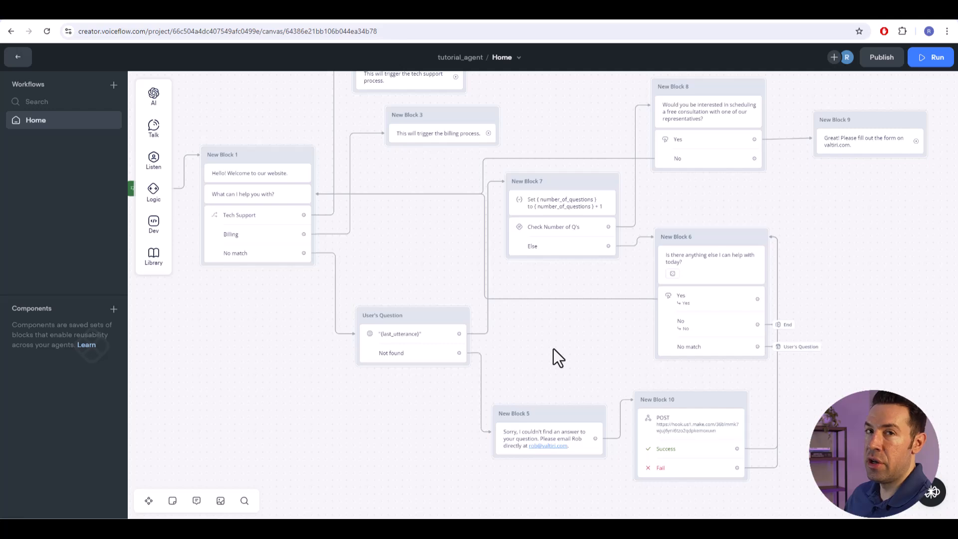
{"action": "left_click_drag", "start_coordinate": [560, 363], "coordinate": [526, 376]}
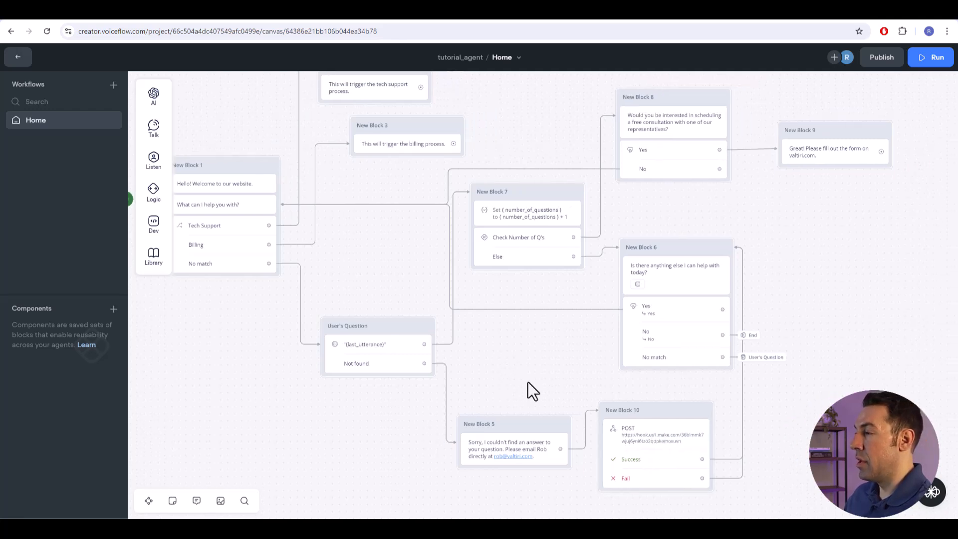
{"action": "left_click_drag", "start_coordinate": [374, 247], "coordinate": [384, 272]}
{"action": "left_click_drag", "start_coordinate": [541, 375], "coordinate": [519, 373]}
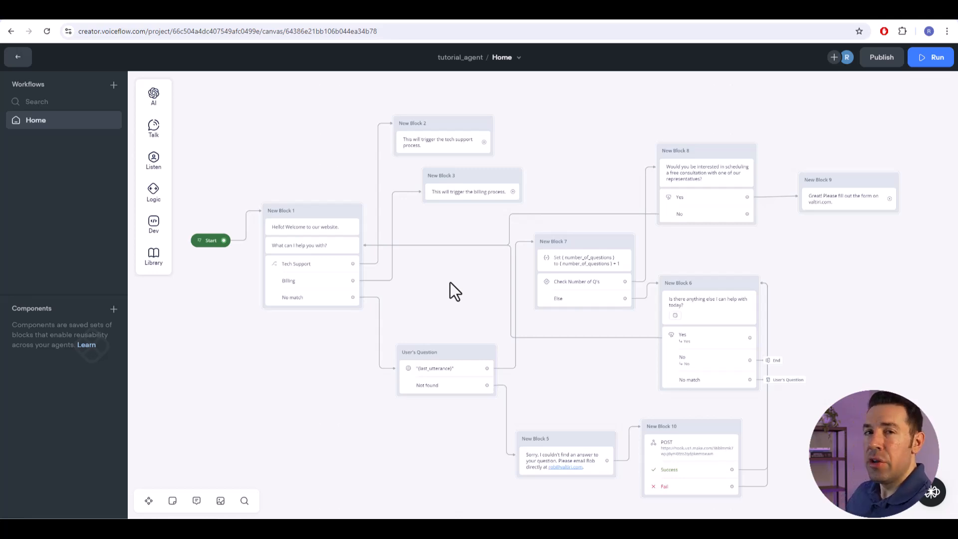
- Color New Block 7, which counts the questions, green
{"action": "left_click", "coordinate": [625, 252]}
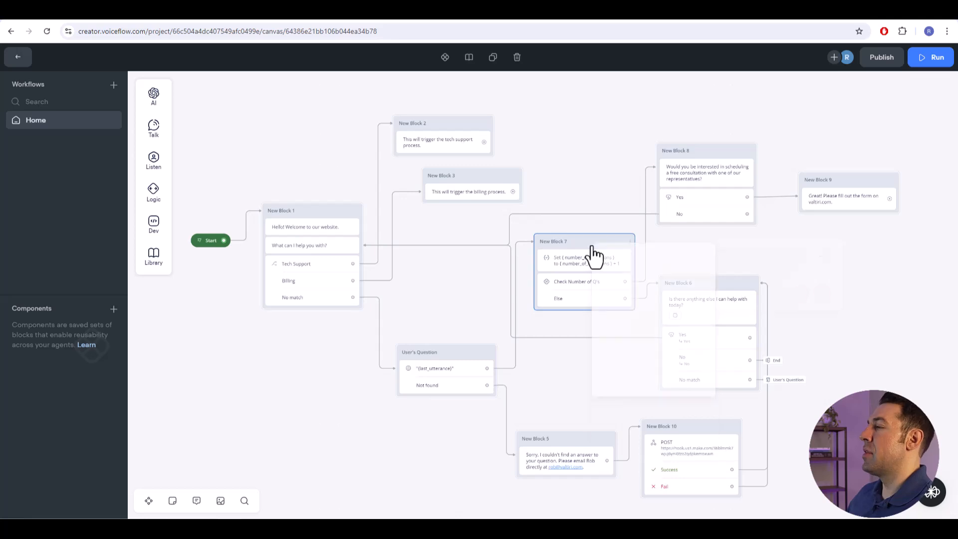
{"action": "right_click", "coordinate": [593, 256]}
{"action": "mouse_move", "coordinate": [618, 261]}
{"action": "left_click", "coordinate": [778, 291]}
{"action": "left_click", "coordinate": [612, 224]}
{"action": "mouse_move", "coordinate": [590, 255]}
{"action": "left_mouse_down"}
{"action": "mouse_move", "coordinate": [573, 233]}
{"action": "mouse_move", "coordinate": [453, 244]}
{"action": "mouse_move", "coordinate": [574, 255]}
{"action": "mouse_move", "coordinate": [587, 243]}
{"action": "left_mouse_up"}
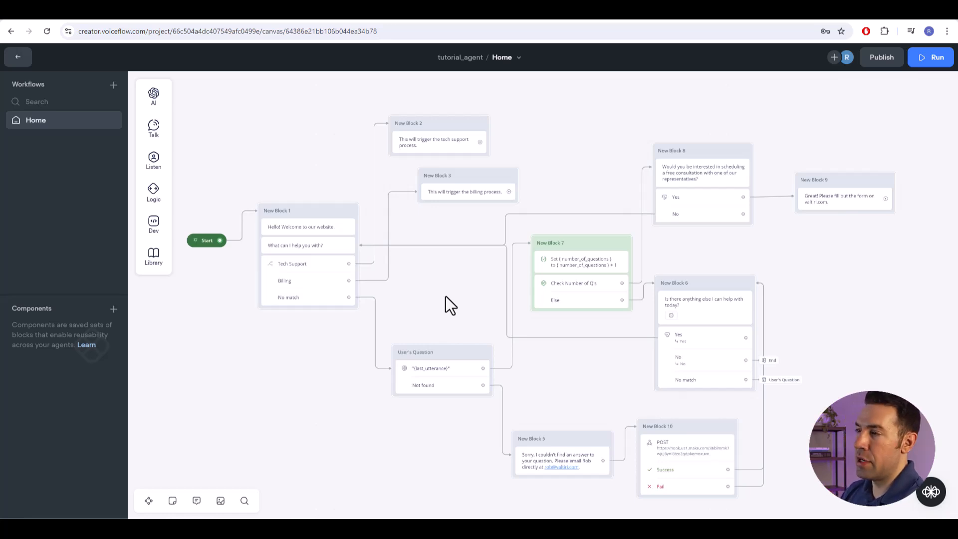
- Open the agent's Web Chat integration and copy the installation code snippet for the website
{"action": "left_click", "coordinate": [20, 59]}
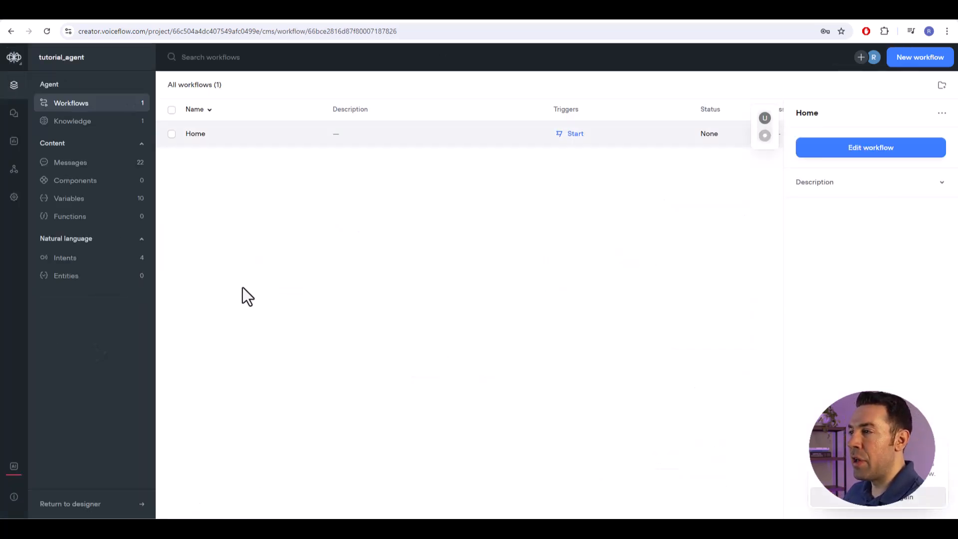
{"action": "left_click", "coordinate": [14, 169]}
{"action": "left_click", "coordinate": [79, 122]}
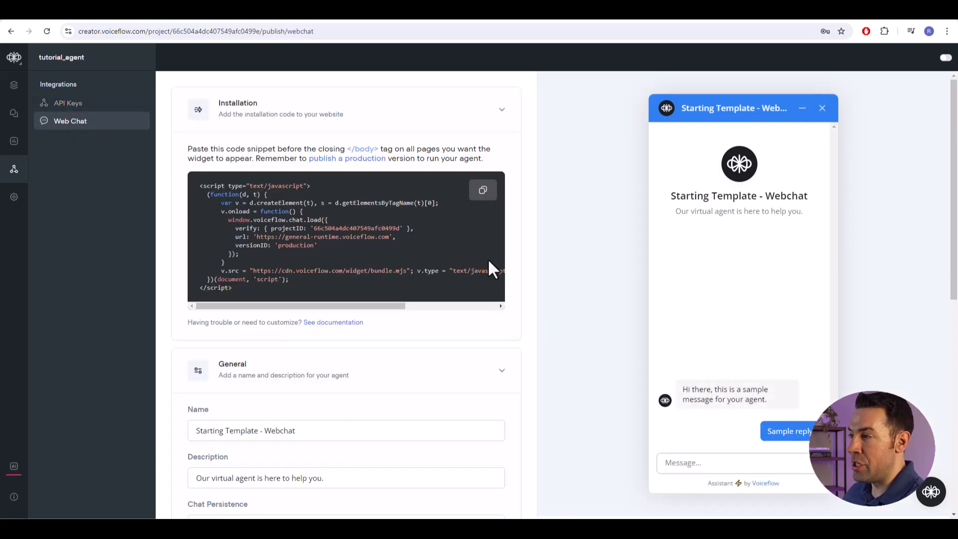
{"action": "left_click", "coordinate": [483, 191]}
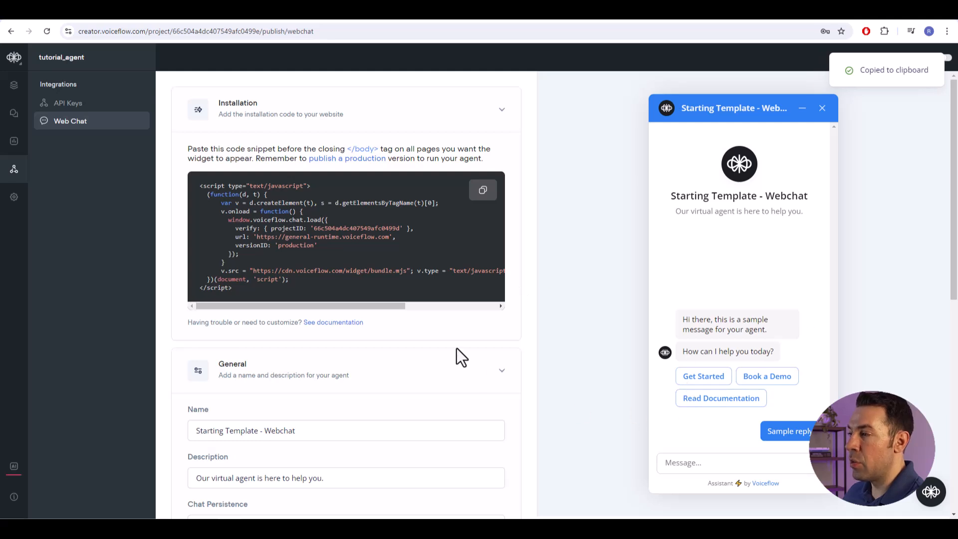
- Look through the Web Chat widget's general and appearance settings and return to the installation code
{"action": "scroll", "coordinate": [327, 277], "scroll_direction": "down", "scroll_amount": 3}
{"action": "scroll", "coordinate": [332, 373], "scroll_direction": "down", "scroll_amount": 4}
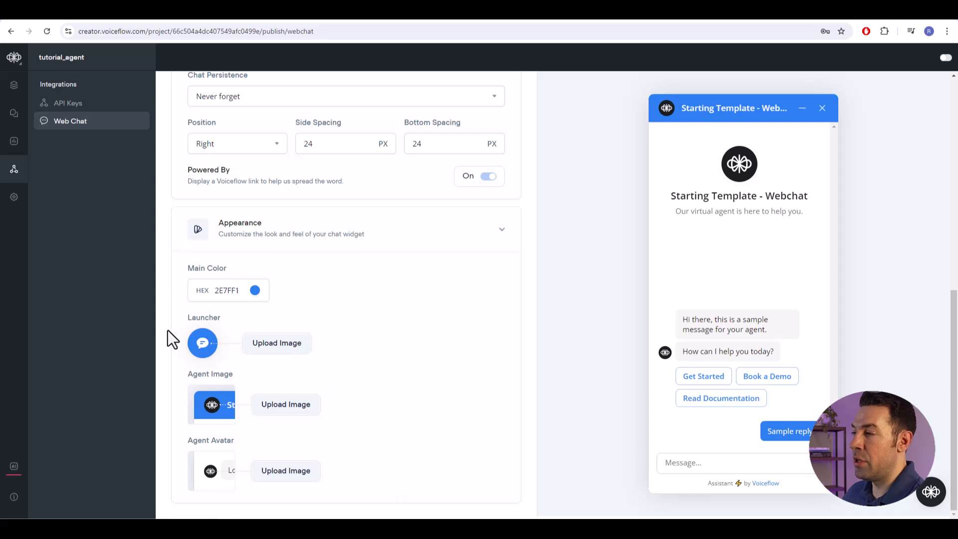
{"action": "scroll", "coordinate": [399, 279], "scroll_direction": "up", "scroll_amount": 3}
{"action": "scroll", "coordinate": [433, 285], "scroll_direction": "up", "scroll_amount": 5}
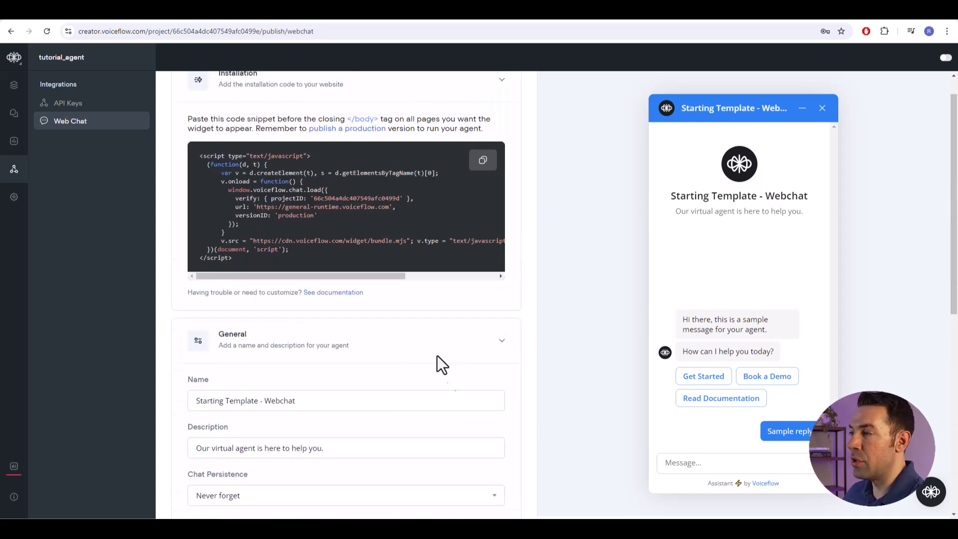
{"action": "scroll", "coordinate": [417, 253], "scroll_direction": "up", "scroll_amount": 1}
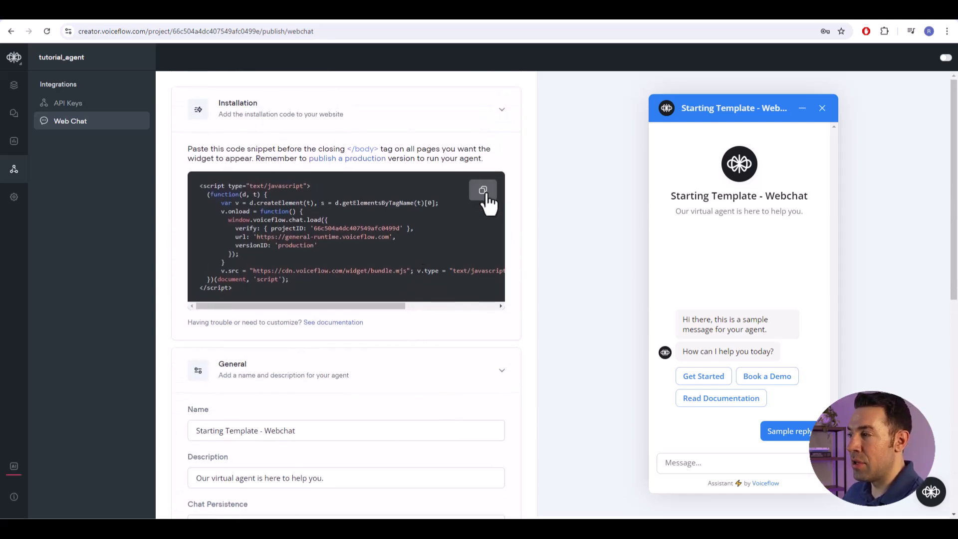